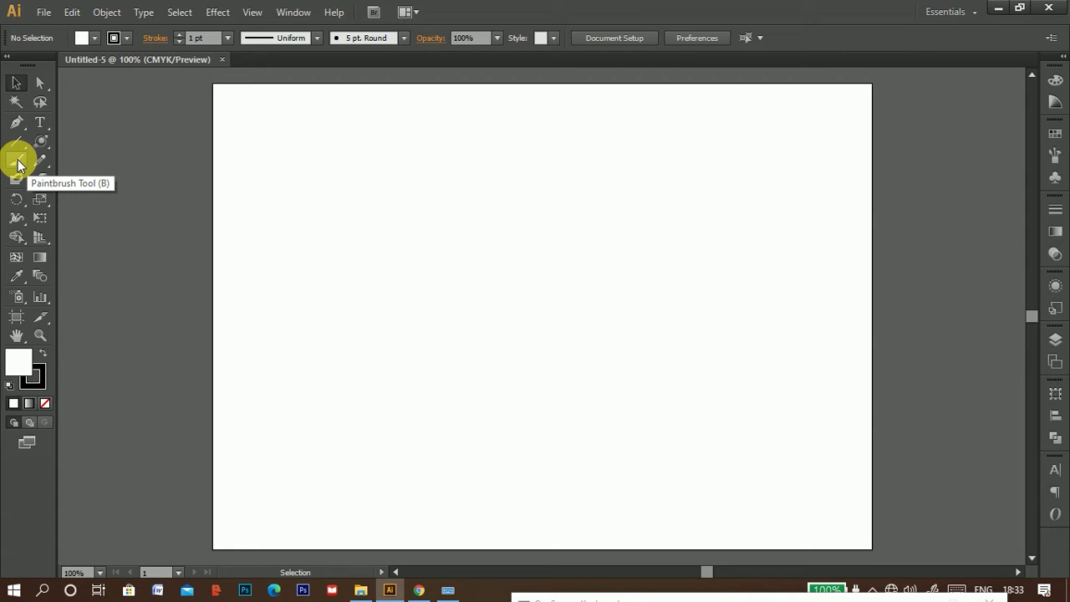
# Step: Paint three wavy horizontal strokes, one below another, across the artboard with the Paintbrush tool
pyautogui.click(17, 161)
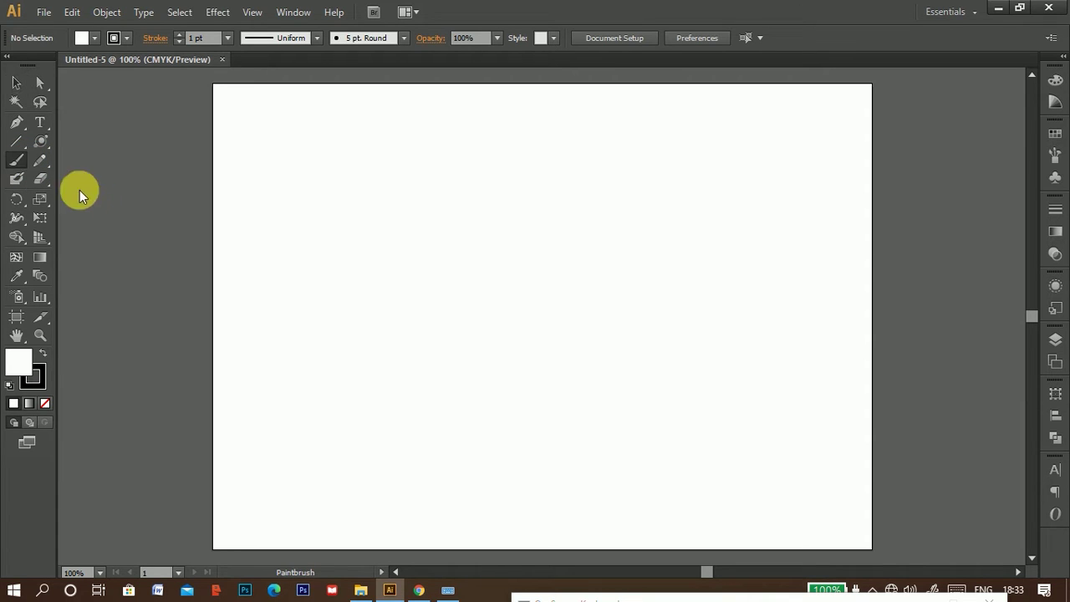
pyautogui.moveTo(298, 232)
pyautogui.mouseDown()
pyautogui.moveTo(381, 196)
pyautogui.moveTo(476, 219)
pyautogui.moveTo(543, 213)
pyautogui.moveTo(608, 238)
pyautogui.moveTo(765, 236)
pyautogui.mouseUp()
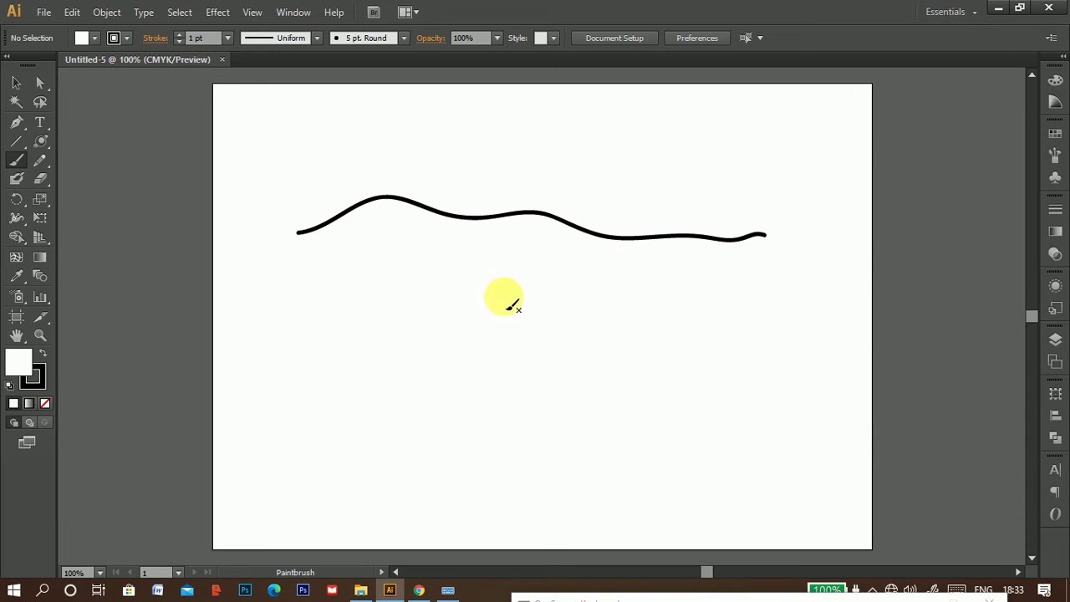
pyautogui.moveTo(298, 273)
pyautogui.mouseDown()
pyautogui.moveTo(373, 289)
pyautogui.moveTo(464, 272)
pyautogui.moveTo(525, 285)
pyautogui.moveTo(733, 282)
pyautogui.mouseUp()
pyautogui.moveTo(347, 319)
pyautogui.mouseDown()
pyautogui.moveTo(408, 331)
pyautogui.moveTo(510, 331)
pyautogui.mouseUp()
# Step: Paint a cartoon head with a face outline, eyes, nose, mouth, ears and scribbled hair in the artboard's upper-left corner
pyautogui.moveTo(300, 181)
pyautogui.mouseDown()
pyautogui.moveTo(306, 152)
pyautogui.moveTo(322, 169)
pyautogui.moveTo(300, 179)
pyautogui.moveTo(341, 142)
pyautogui.moveTo(324, 177)
pyautogui.moveTo(290, 182)
pyautogui.moveTo(299, 144)
pyautogui.moveTo(251, 127)
pyautogui.moveTo(306, 103)
pyautogui.moveTo(265, 127)
pyautogui.moveTo(281, 167)
pyautogui.mouseUp()
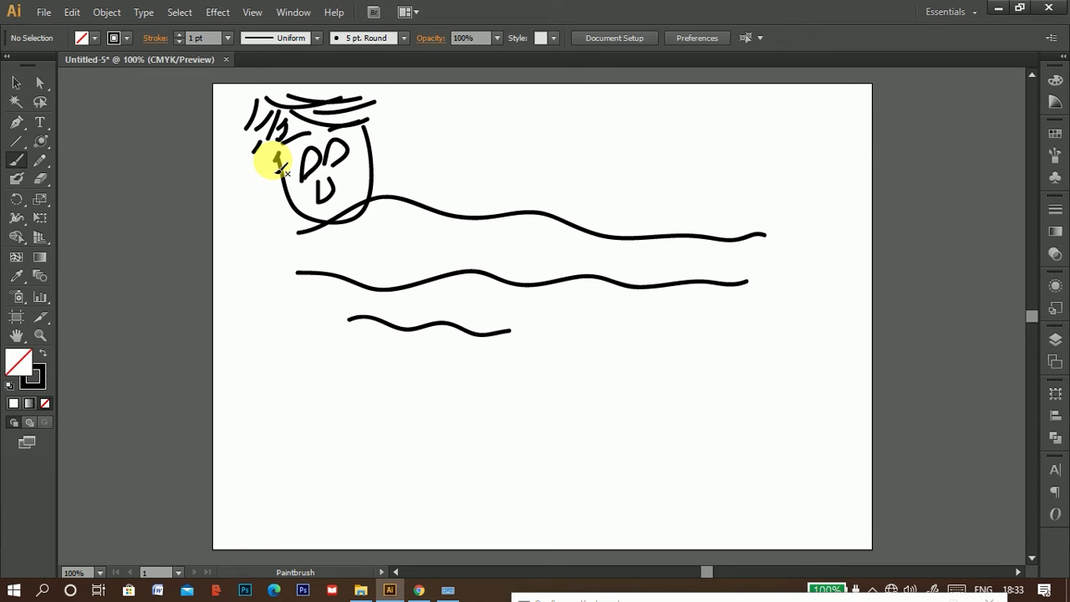
pyautogui.moveTo(280, 167)
pyautogui.mouseDown()
pyautogui.moveTo(266, 141)
pyautogui.moveTo(286, 157)
pyautogui.moveTo(246, 135)
pyautogui.moveTo(305, 122)
pyautogui.moveTo(305, 102)
pyautogui.moveTo(293, 97)
pyautogui.moveTo(368, 112)
pyautogui.moveTo(333, 130)
pyautogui.moveTo(370, 126)
pyautogui.mouseUp()
pyautogui.moveTo(256, 95)
pyautogui.mouseDown()
pyautogui.moveTo(241, 142)
pyautogui.moveTo(274, 176)
pyautogui.mouseUp()
pyautogui.moveTo(262, 91)
pyautogui.mouseDown()
pyautogui.moveTo(353, 86)
pyautogui.moveTo(381, 130)
pyautogui.mouseUp()
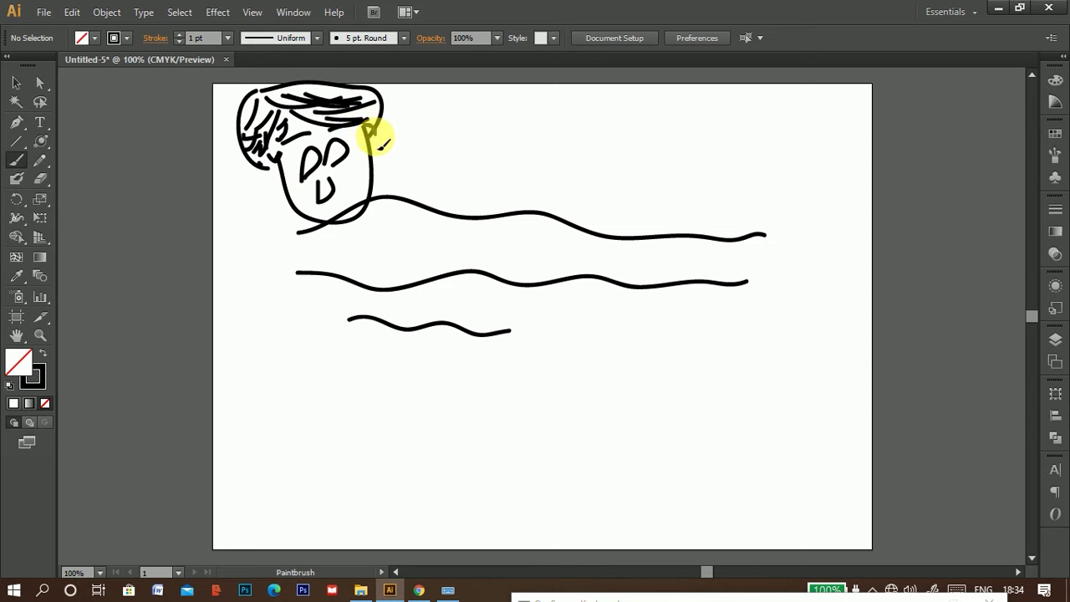
pyautogui.moveTo(385, 161); pyautogui.dragTo(376, 164)
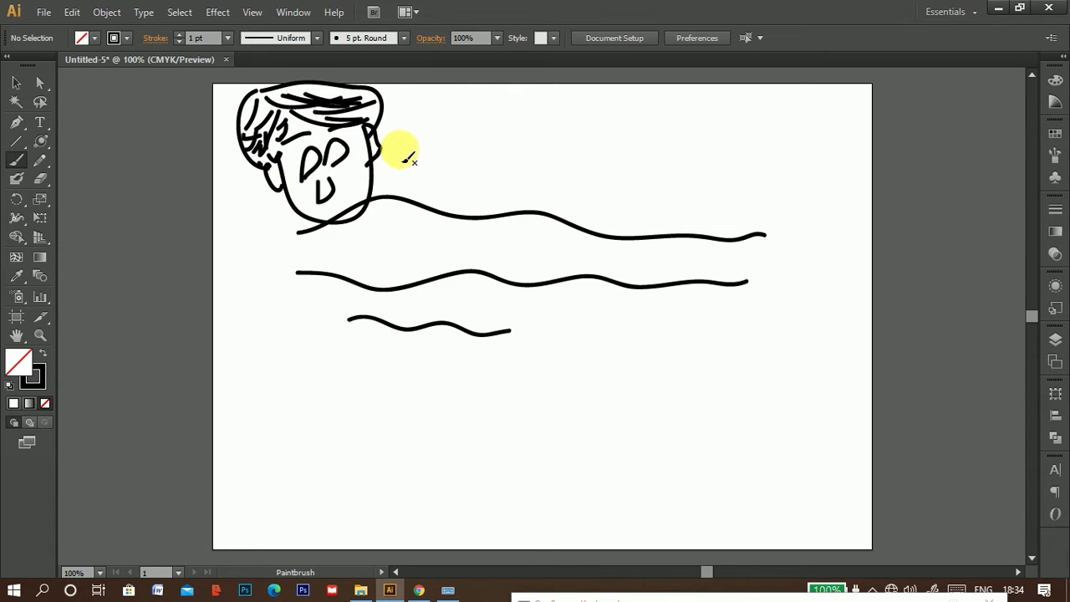
pyautogui.click(335, 207)
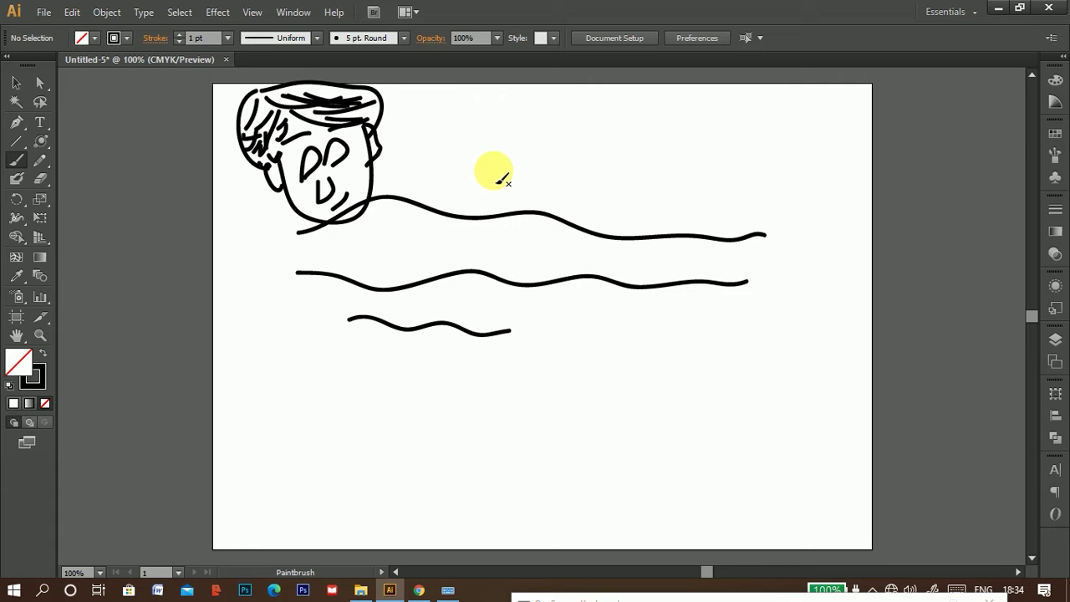
# Step: Delete all brush strokes from the artboard and paint a new wavy Paintbrush stroke near its upper edge
pyautogui.click(16, 81)
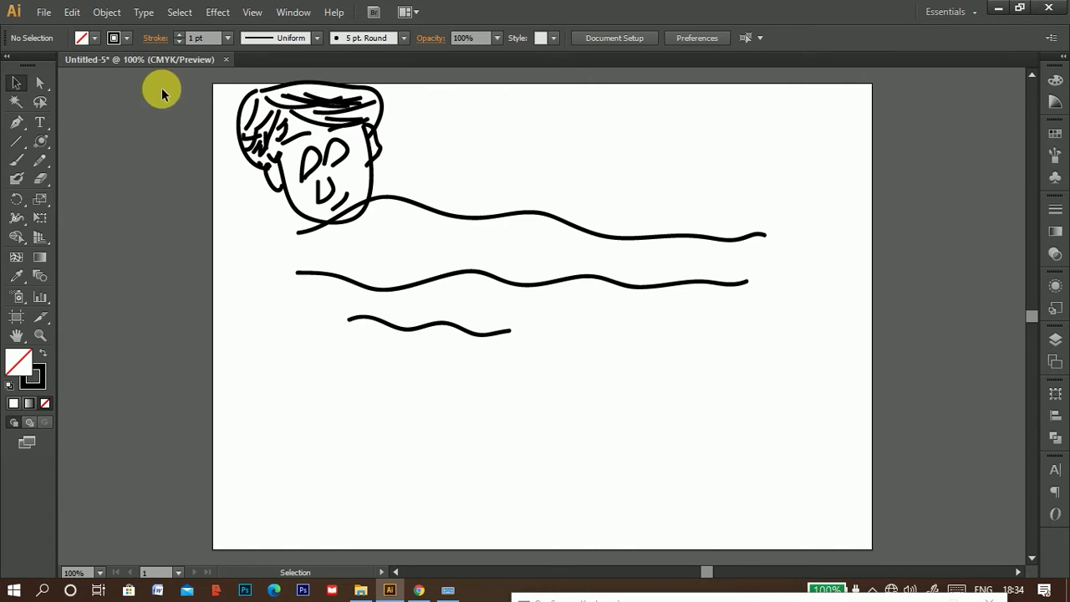
pyautogui.moveTo(219, 90)
pyautogui.mouseDown()
pyautogui.moveTo(310, 162)
pyautogui.moveTo(720, 371)
pyautogui.moveTo(789, 384)
pyautogui.mouseUp()
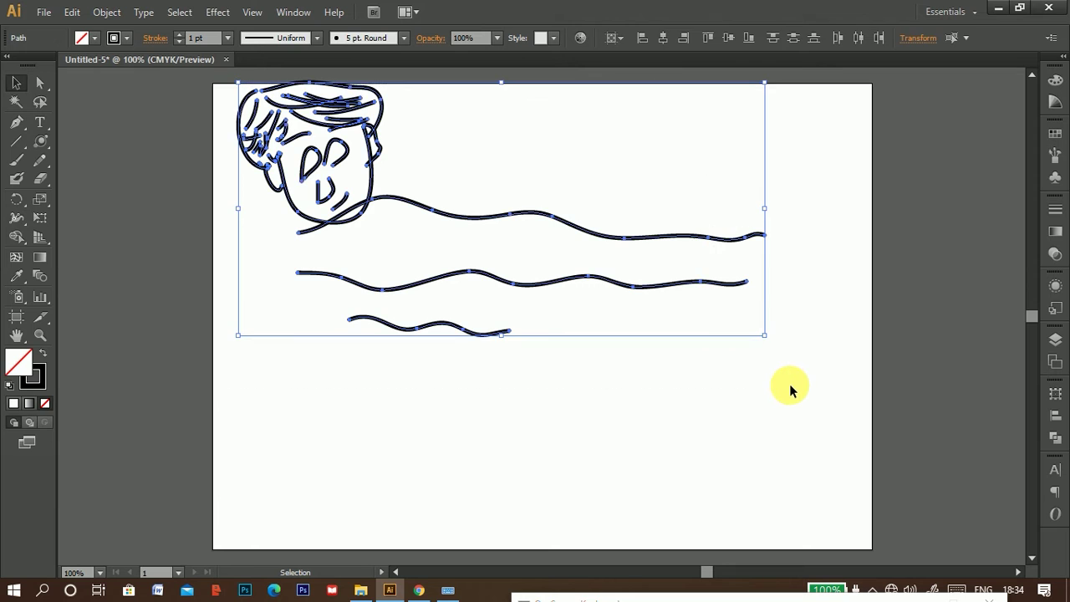
pyautogui.press('Delete')
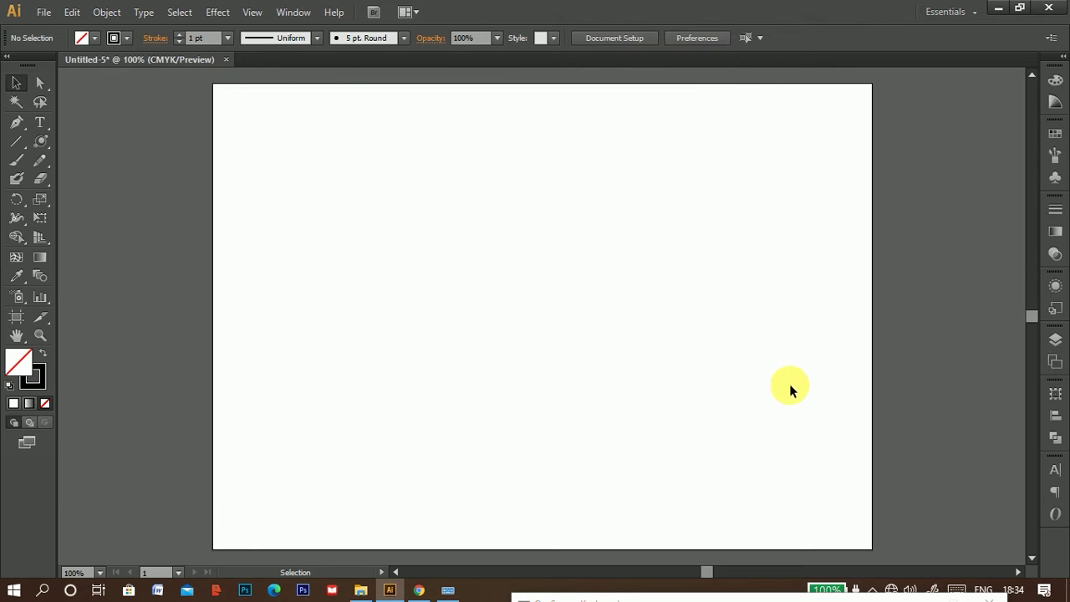
pyautogui.click(20, 162)
pyautogui.moveTo(243, 160)
pyautogui.mouseDown()
pyautogui.moveTo(317, 152)
pyautogui.moveTo(429, 165)
pyautogui.moveTo(535, 171)
pyautogui.mouseUp()
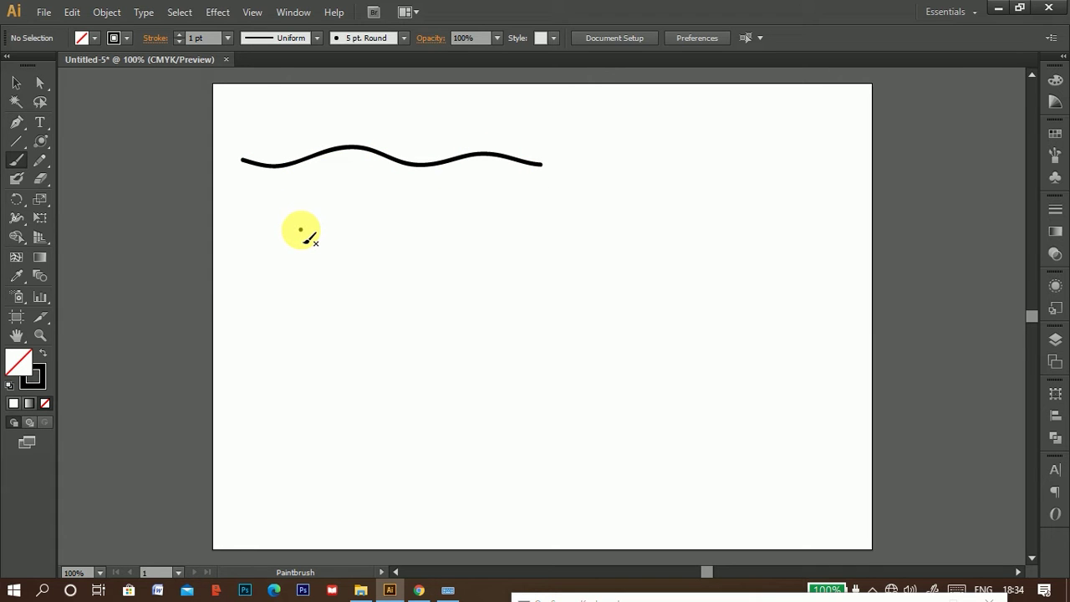
# Step: Lower the Paintbrush fidelity tolerance and paint a long wavy stroke with small bumps across the middle of the artboard
pyautogui.doubleClick(16, 160)
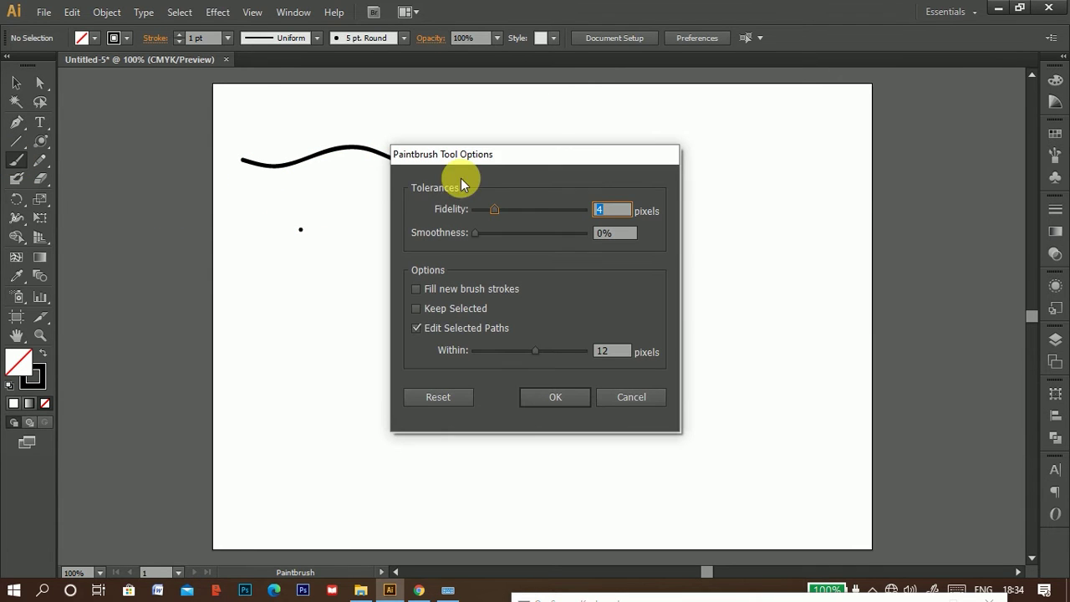
pyautogui.moveTo(486, 161)
pyautogui.mouseDown()
pyautogui.moveTo(385, 160)
pyautogui.moveTo(216, 125)
pyautogui.moveTo(162, 101)
pyautogui.moveTo(166, 89)
pyautogui.mouseUp()
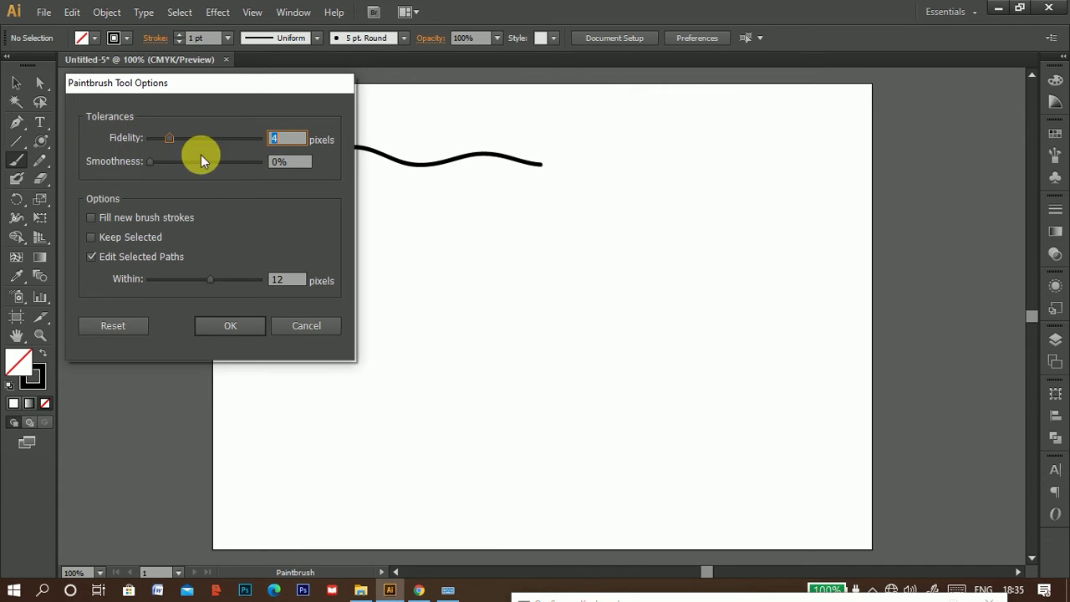
pyautogui.moveTo(192, 84)
pyautogui.mouseDown()
pyautogui.moveTo(748, 145)
pyautogui.moveTo(870, 112)
pyautogui.mouseUp()
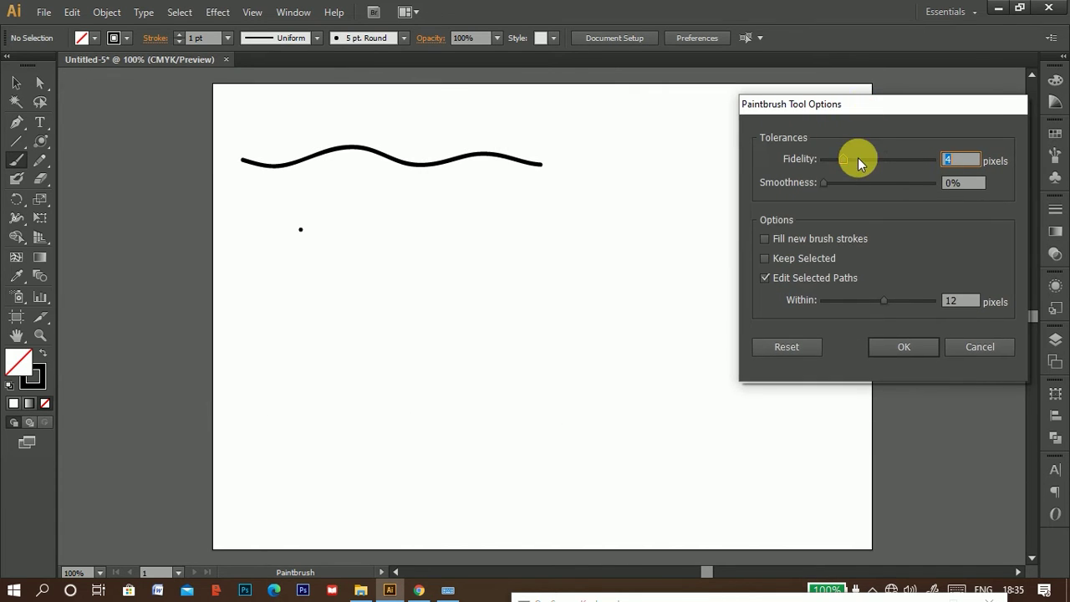
pyautogui.moveTo(841, 161); pyautogui.dragTo(824, 169)
pyautogui.click(904, 346)
pyautogui.moveTo(272, 321)
pyautogui.mouseDown()
pyautogui.moveTo(319, 316)
pyautogui.moveTo(365, 287)
pyautogui.moveTo(416, 314)
pyautogui.moveTo(455, 300)
pyautogui.moveTo(733, 305)
pyautogui.mouseUp()
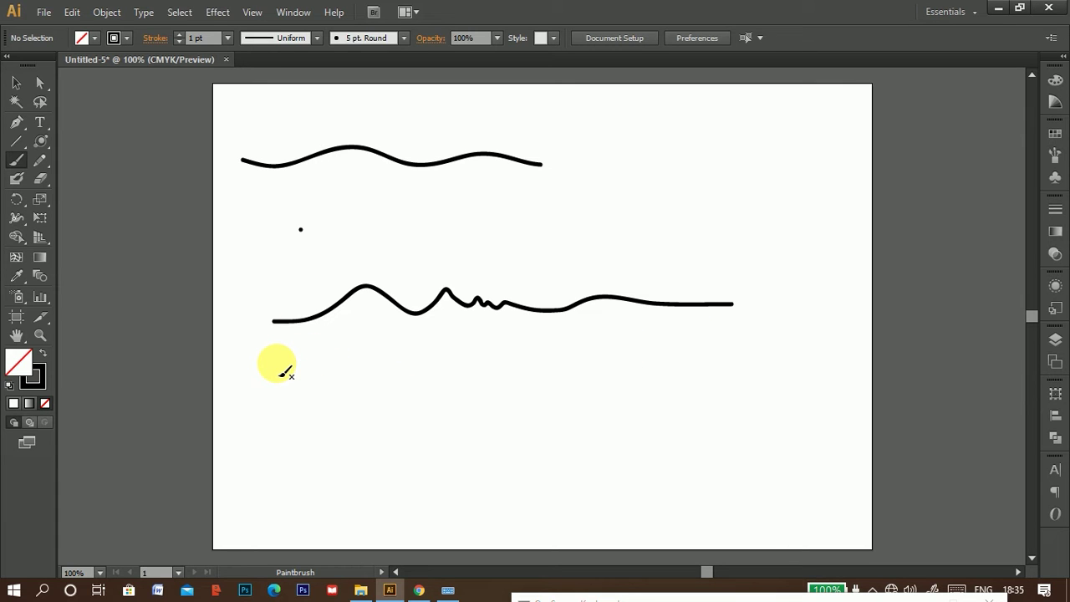
# Step: Set the Paintbrush fidelity to 20 pixels and paint a long wavy stroke, a closed jagged shape and two zigzag strokes
pyautogui.doubleClick(16, 160)
pyautogui.moveTo(830, 161); pyautogui.dragTo(877, 160)
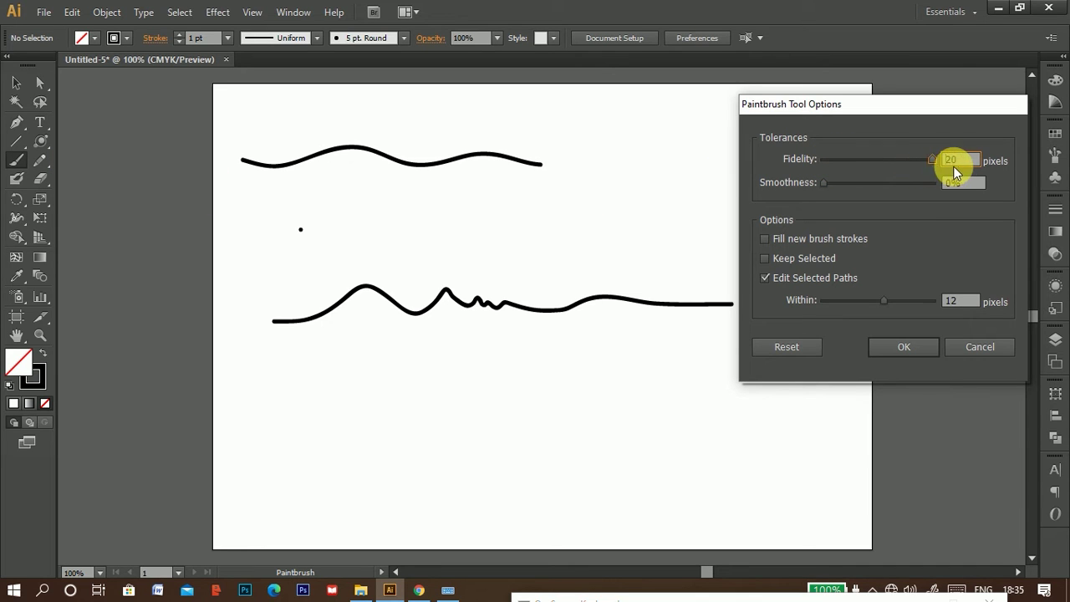
pyautogui.click(904, 347)
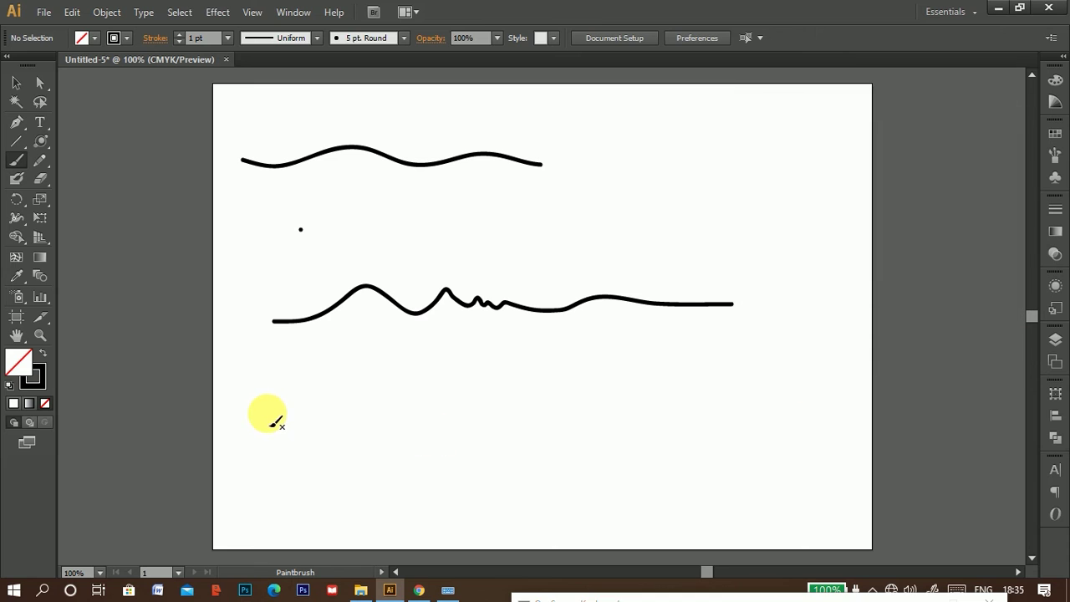
pyautogui.moveTo(284, 412)
pyautogui.mouseDown()
pyautogui.moveTo(318, 410)
pyautogui.moveTo(374, 374)
pyautogui.moveTo(439, 400)
pyautogui.moveTo(463, 381)
pyautogui.moveTo(486, 397)
pyautogui.moveTo(492, 382)
pyautogui.moveTo(611, 393)
pyautogui.moveTo(640, 384)
pyautogui.moveTo(722, 408)
pyautogui.moveTo(809, 402)
pyautogui.mouseUp()
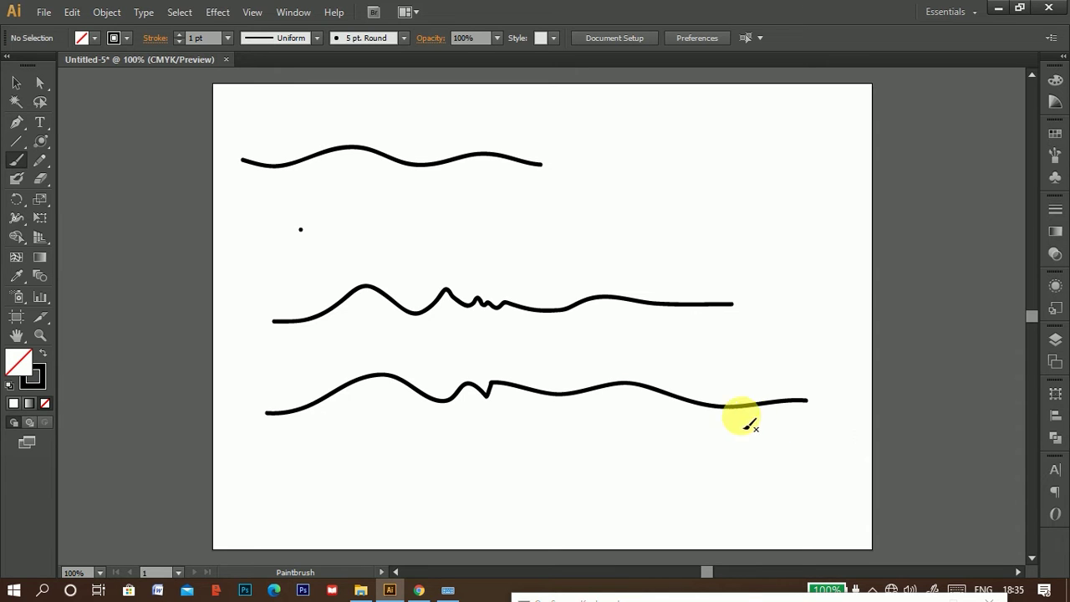
pyautogui.moveTo(384, 460)
pyautogui.mouseDown()
pyautogui.moveTo(459, 439)
pyautogui.moveTo(541, 445)
pyautogui.moveTo(385, 463)
pyautogui.mouseUp()
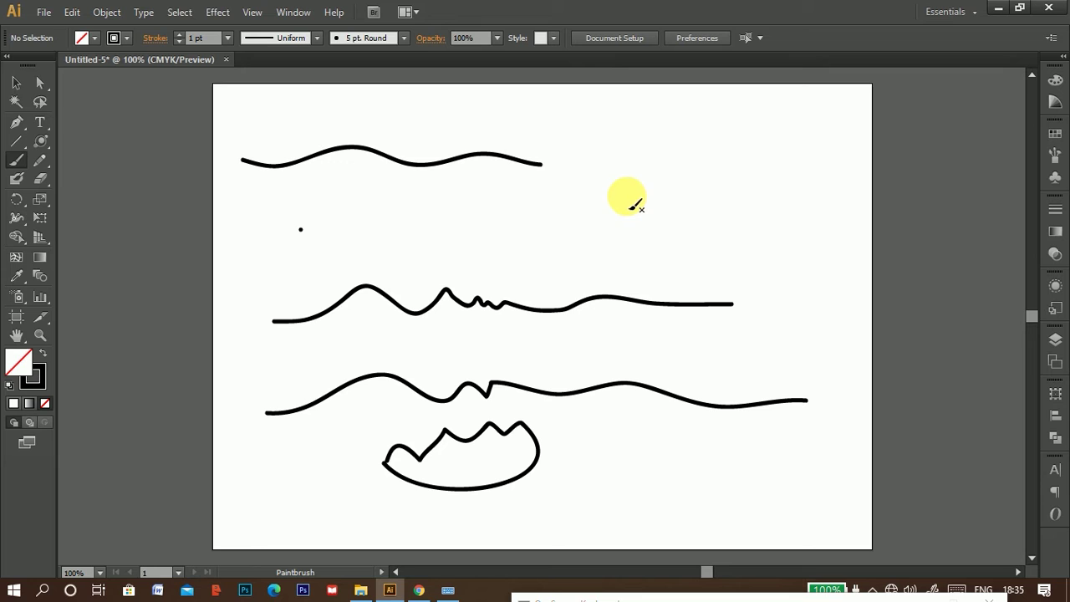
pyautogui.moveTo(627, 154)
pyautogui.mouseDown()
pyautogui.moveTo(644, 197)
pyautogui.moveTo(657, 189)
pyautogui.moveTo(677, 201)
pyautogui.moveTo(695, 170)
pyautogui.moveTo(731, 162)
pyautogui.moveTo(767, 173)
pyautogui.mouseUp()
pyautogui.moveTo(549, 247)
pyautogui.mouseDown()
pyautogui.moveTo(548, 194)
pyautogui.moveTo(572, 238)
pyautogui.moveTo(585, 222)
pyautogui.moveTo(594, 235)
pyautogui.moveTo(635, 235)
pyautogui.moveTo(672, 216)
pyautogui.moveTo(693, 238)
pyautogui.moveTo(792, 241)
pyautogui.mouseUp()
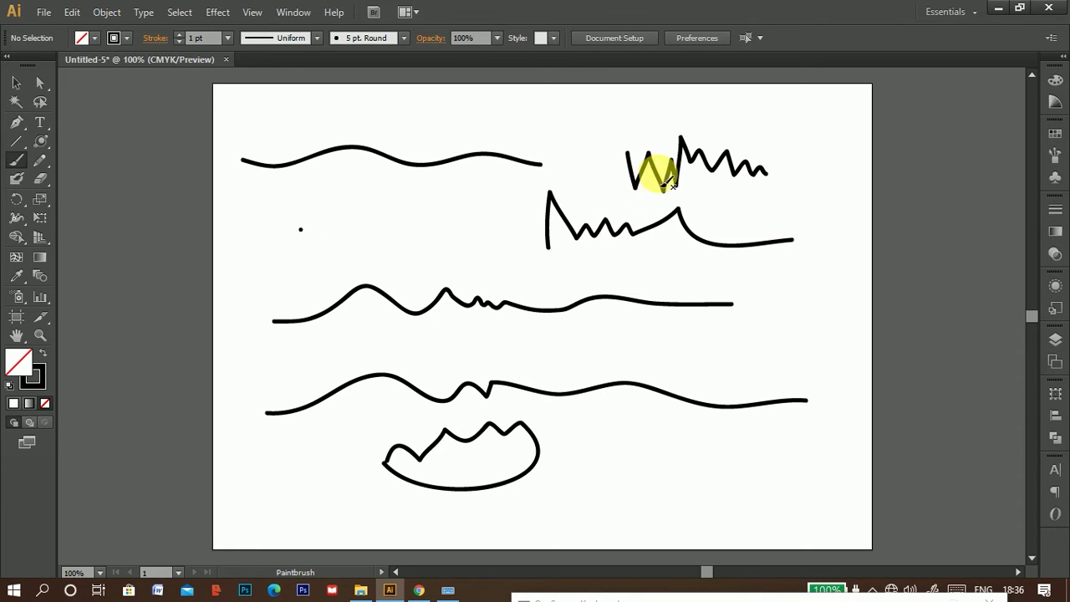
# Step: Set the Paintbrush fidelity to about 1.5 pixels and paint three test strokes with peaks and waves in the free areas
pyautogui.doubleClick(16, 162)
pyautogui.moveTo(932, 161); pyautogui.dragTo(841, 172)
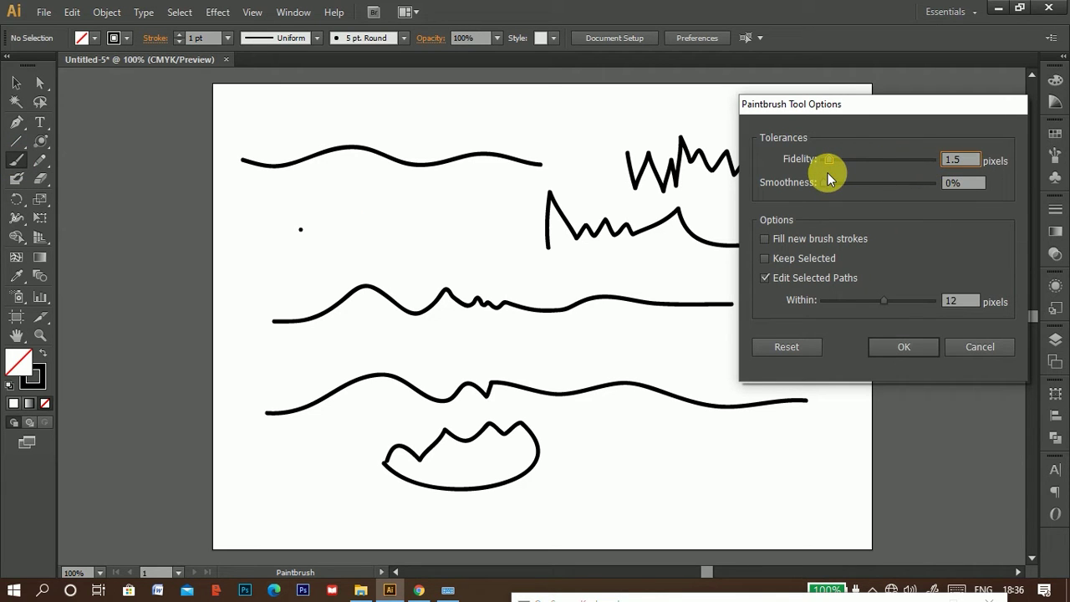
pyautogui.click(920, 350)
pyautogui.moveTo(640, 465)
pyautogui.mouseDown()
pyautogui.moveTo(663, 499)
pyautogui.moveTo(693, 473)
pyautogui.moveTo(836, 479)
pyautogui.mouseUp()
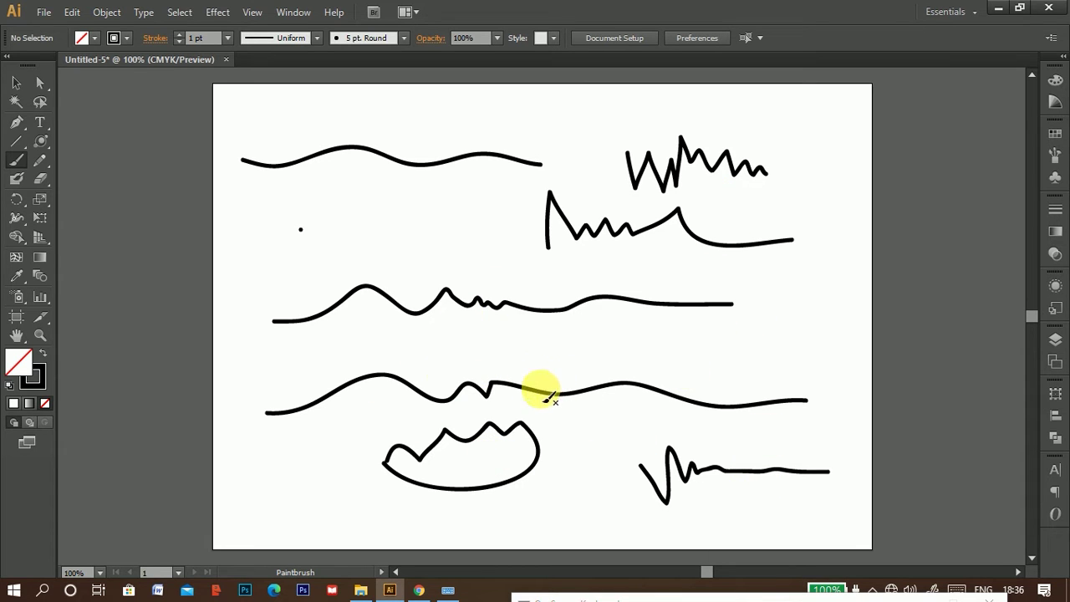
pyautogui.moveTo(264, 264)
pyautogui.mouseDown()
pyautogui.moveTo(294, 251)
pyautogui.moveTo(301, 214)
pyautogui.moveTo(328, 251)
pyautogui.moveTo(350, 208)
pyautogui.moveTo(389, 242)
pyautogui.moveTo(421, 224)
pyautogui.moveTo(503, 233)
pyautogui.moveTo(530, 224)
pyautogui.mouseUp()
pyautogui.moveTo(407, 267)
pyautogui.mouseDown()
pyautogui.moveTo(466, 263)
pyautogui.moveTo(538, 283)
pyautogui.moveTo(620, 270)
pyautogui.mouseUp()
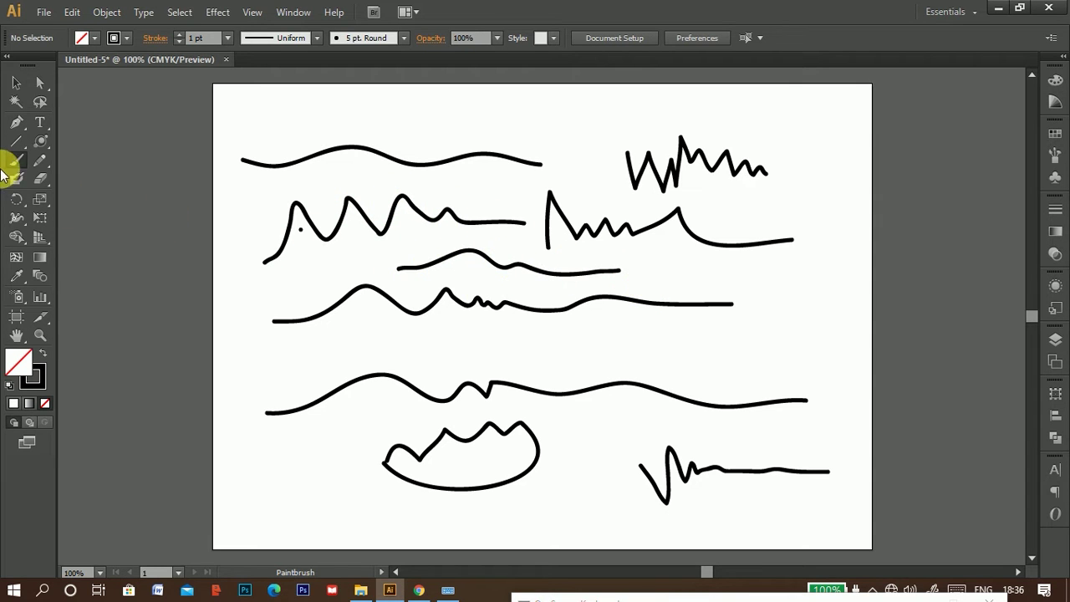
# Step: Set the Paintbrush fidelity to 12 pixels and paint five test strokes, including two short waves and several S-shaped curves
pyautogui.doubleClick(18, 159)
pyautogui.moveTo(823, 159); pyautogui.dragTo(883, 163)
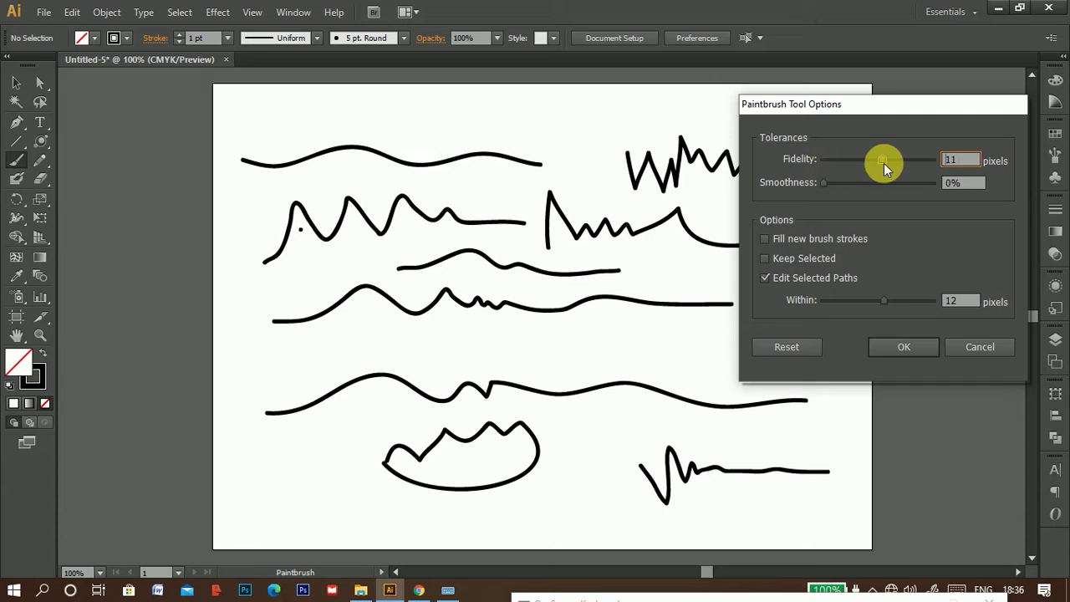
pyautogui.click(898, 349)
pyautogui.moveTo(551, 353); pyautogui.dragTo(709, 351)
pyautogui.moveTo(578, 434); pyautogui.dragTo(685, 420)
pyautogui.moveTo(735, 356)
pyautogui.mouseDown()
pyautogui.moveTo(759, 322)
pyautogui.moveTo(812, 319)
pyautogui.mouseUp()
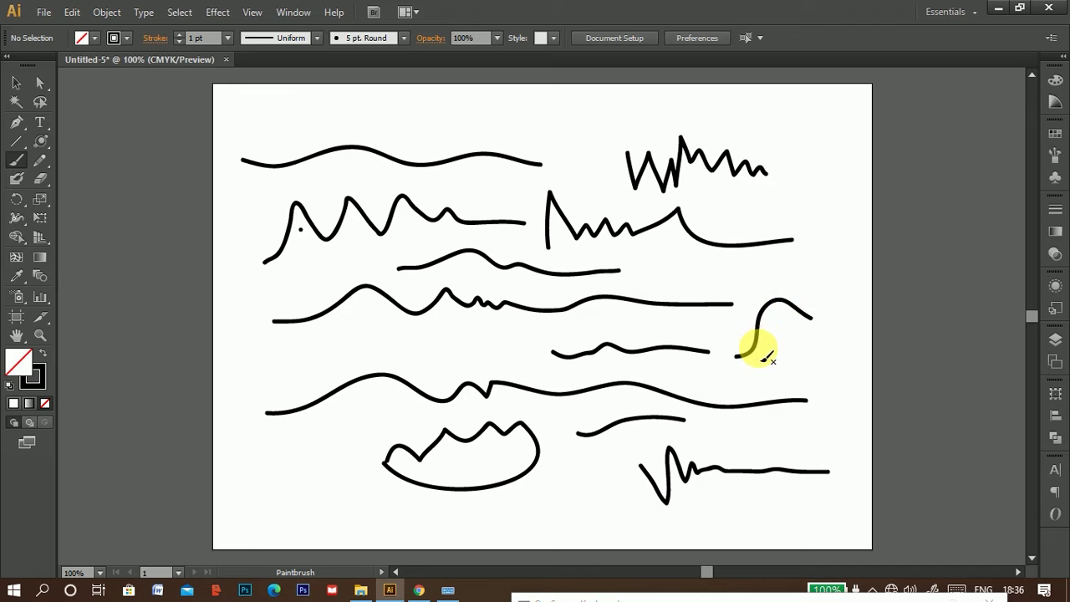
pyautogui.moveTo(785, 282)
pyautogui.mouseDown()
pyautogui.moveTo(811, 275)
pyautogui.moveTo(838, 197)
pyautogui.mouseUp()
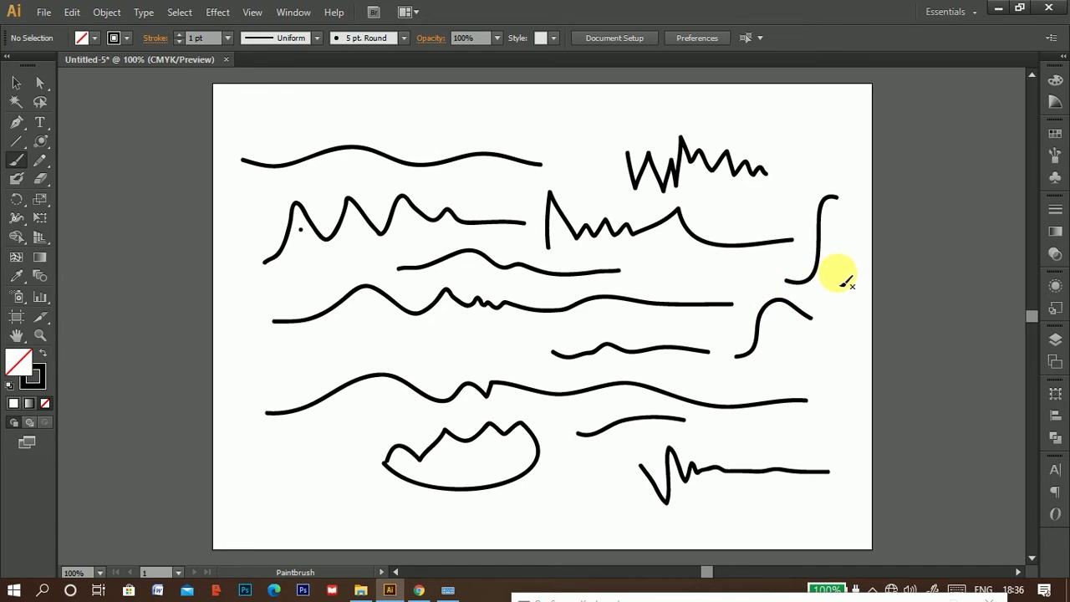
pyautogui.moveTo(289, 422)
pyautogui.mouseDown()
pyautogui.moveTo(324, 475)
pyautogui.moveTo(333, 523)
pyautogui.moveTo(283, 521)
pyautogui.moveTo(274, 497)
pyautogui.mouseUp()
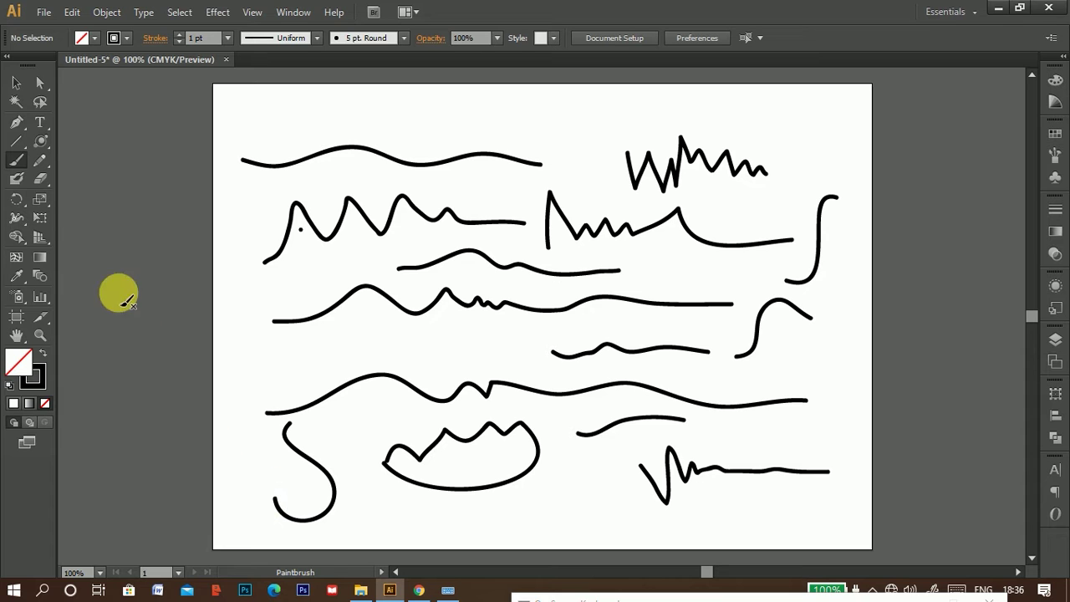
# Step: Set the Paintbrush fidelity to 20 pixels and smoothness to 100%, and paint two long, gently curved strokes
pyautogui.doubleClick(13, 162)
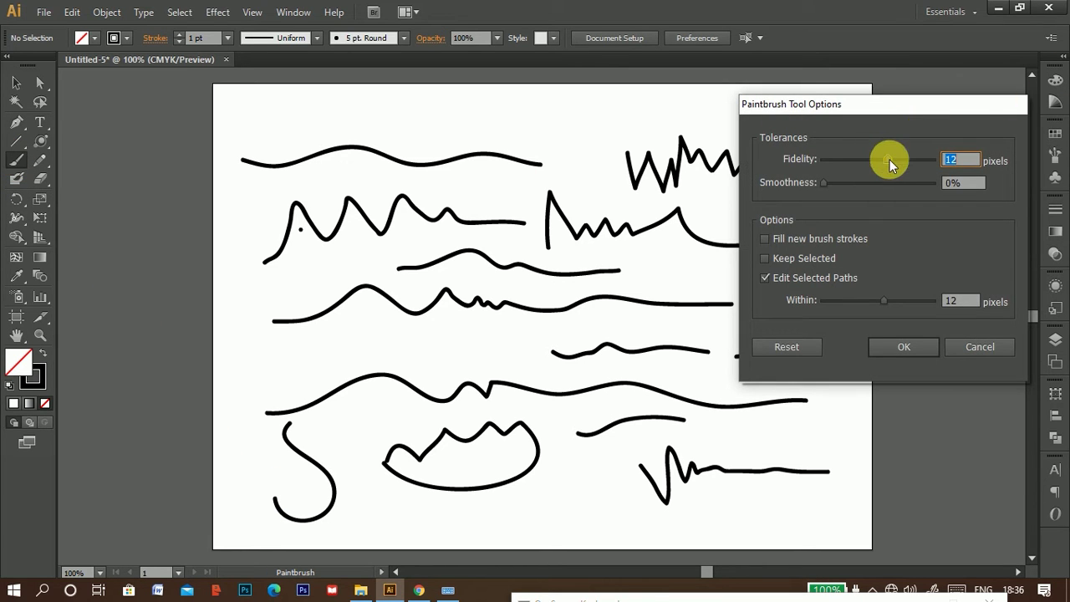
pyautogui.moveTo(866, 163); pyautogui.dragTo(850, 164)
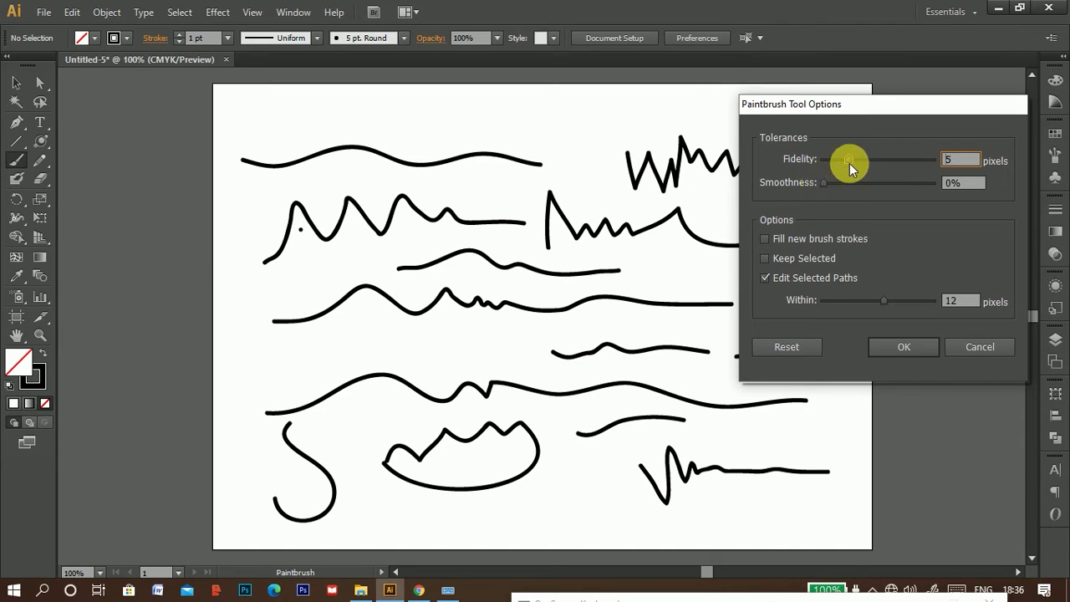
pyautogui.moveTo(850, 160); pyautogui.dragTo(955, 157)
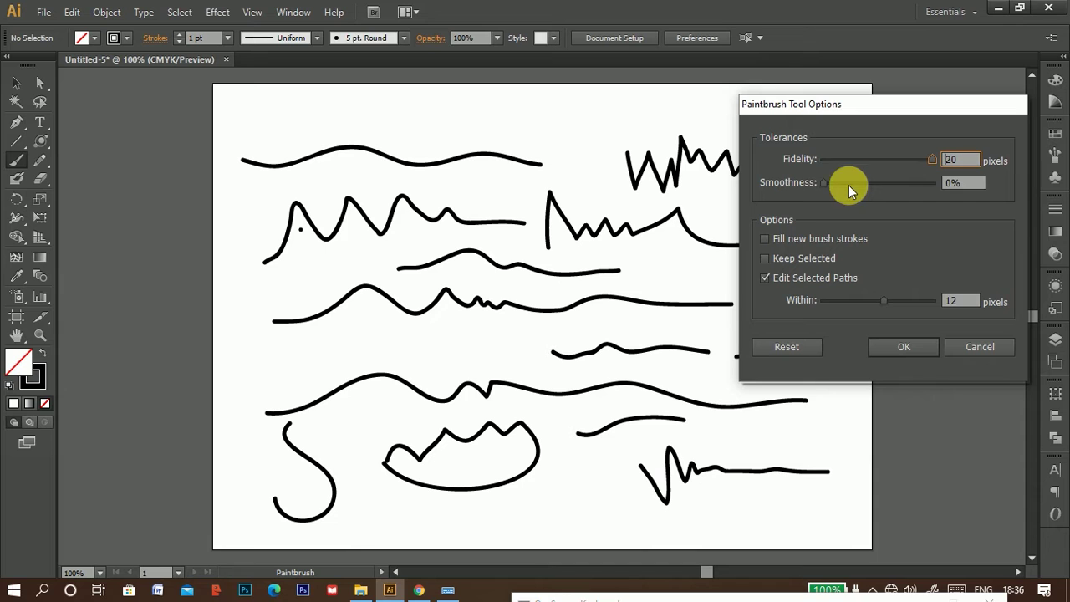
pyautogui.moveTo(825, 186); pyautogui.dragTo(991, 185)
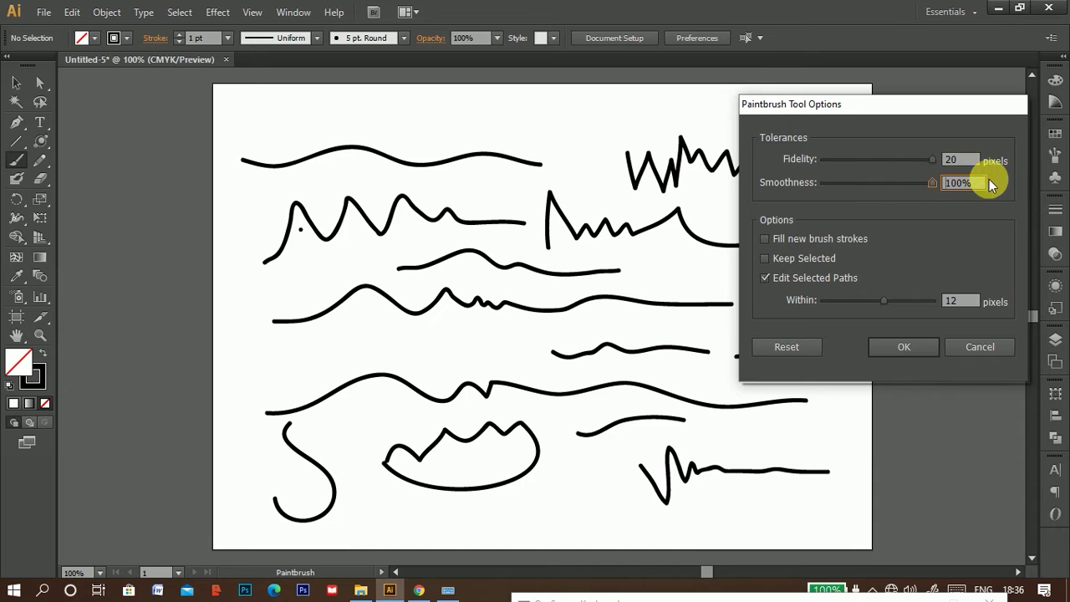
pyautogui.click(906, 344)
pyautogui.moveTo(413, 121)
pyautogui.mouseDown()
pyautogui.moveTo(500, 133)
pyautogui.moveTo(649, 122)
pyautogui.mouseUp()
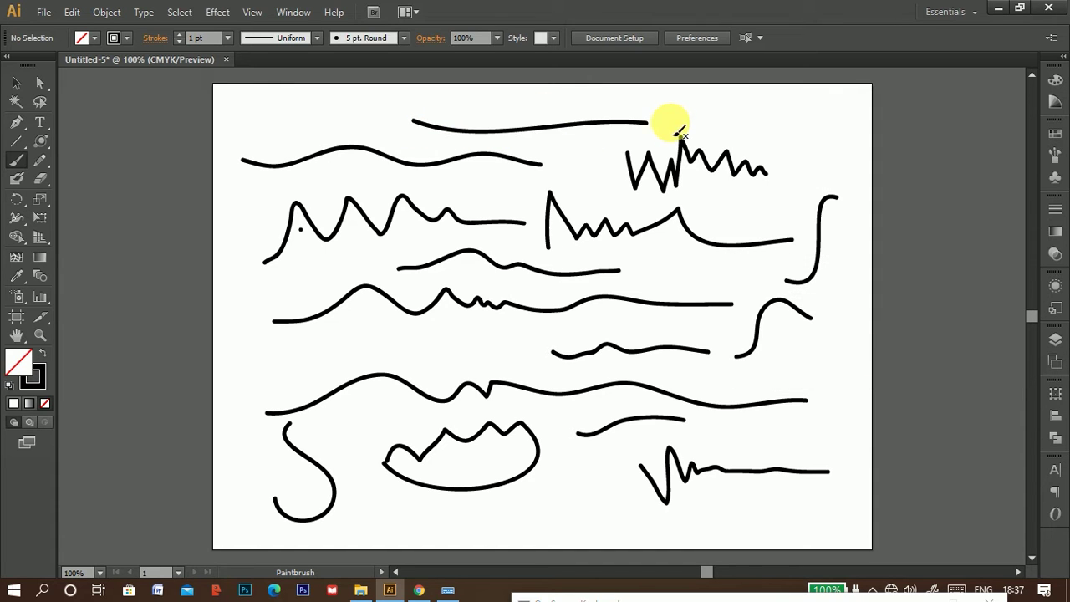
pyautogui.moveTo(316, 344)
pyautogui.mouseDown()
pyautogui.moveTo(367, 332)
pyautogui.moveTo(465, 357)
pyautogui.moveTo(522, 328)
pyautogui.moveTo(556, 327)
pyautogui.mouseUp()
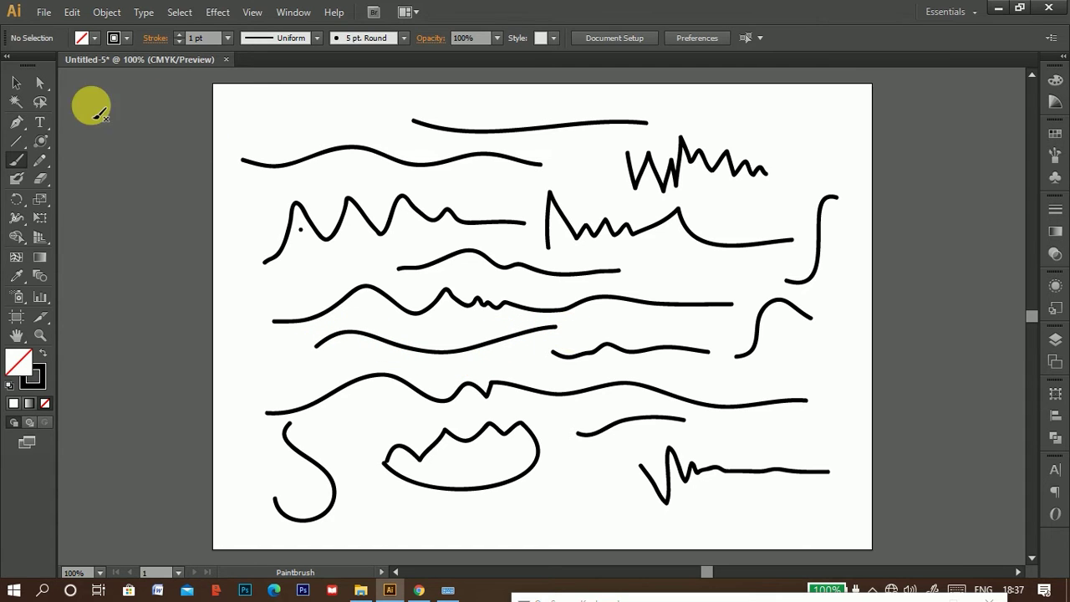
# Step: Clear every stroke from the artboard and paint two wavy horizontal strokes with the Blob Brush tool
pyautogui.moveTo(226, 98)
pyautogui.mouseDown()
pyautogui.moveTo(686, 334)
pyautogui.moveTo(814, 459)
pyautogui.mouseUp()
pyautogui.press('Delete')
pyautogui.click(16, 178)
pyautogui.moveTo(262, 164)
pyautogui.mouseDown()
pyautogui.moveTo(312, 178)
pyautogui.moveTo(434, 255)
pyautogui.moveTo(511, 242)
pyautogui.moveTo(602, 186)
pyautogui.moveTo(694, 170)
pyautogui.moveTo(792, 198)
pyautogui.moveTo(837, 178)
pyautogui.mouseUp()
pyautogui.moveTo(310, 340)
pyautogui.mouseDown()
pyautogui.moveTo(413, 362)
pyautogui.moveTo(455, 345)
pyautogui.moveTo(533, 352)
pyautogui.moveTo(678, 332)
pyautogui.mouseUp()
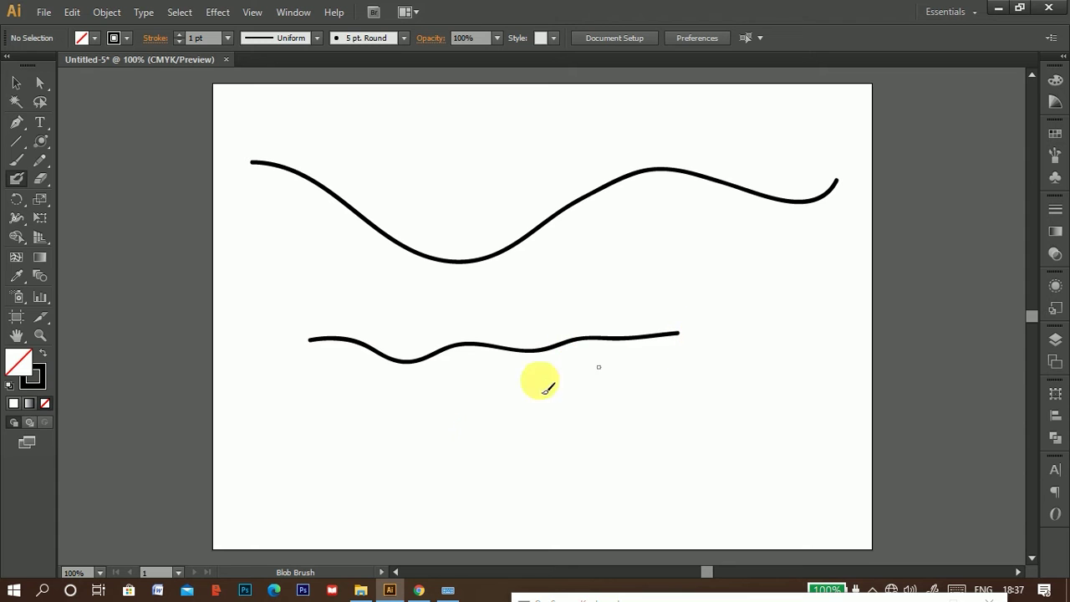
# Step: Review the Blob Brush and Paintbrush options, keeping their settings, and paint a wavy Paintbrush stroke below the other two
pyautogui.doubleClick(15, 179)
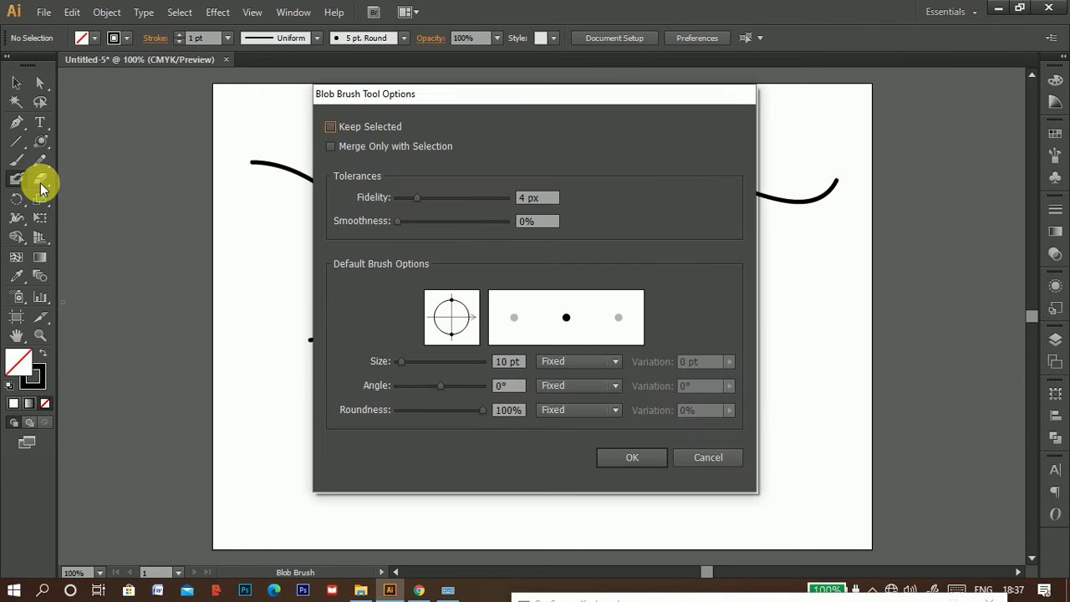
pyautogui.click(709, 458)
pyautogui.doubleClick(16, 161)
pyautogui.click(901, 345)
pyautogui.moveTo(339, 425); pyautogui.dragTo(724, 414)
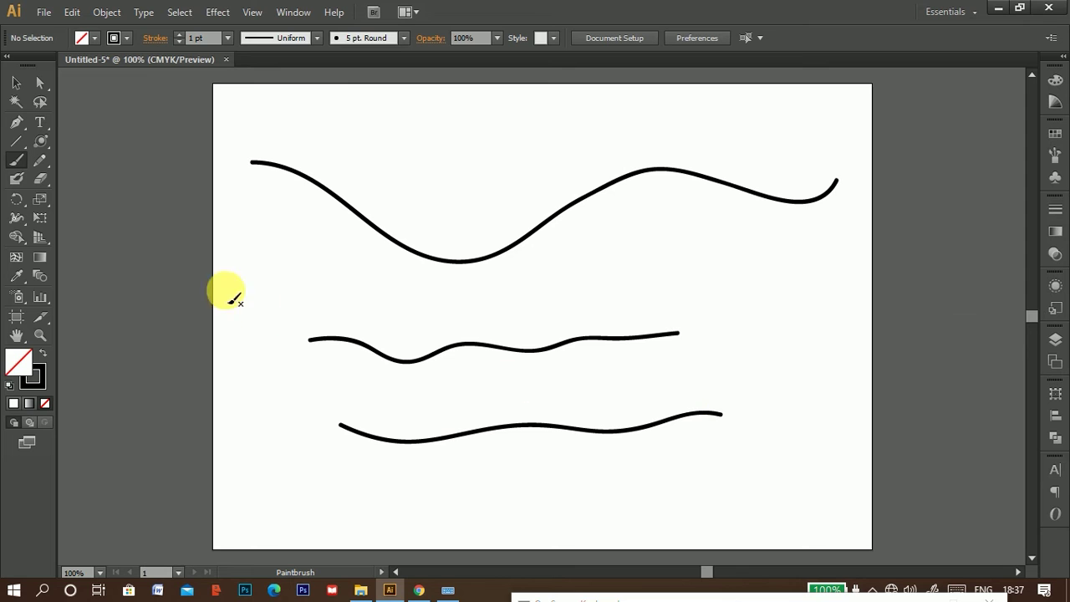
# Step: Delete the upper two Blob Brush strokes and paint a wavy Paintbrush stroke across the upper part of the artboard
pyautogui.click(16, 82)
pyautogui.moveTo(420, 167)
pyautogui.mouseDown()
pyautogui.moveTo(616, 353)
pyautogui.moveTo(628, 351)
pyautogui.mouseUp()
pyautogui.press('Delete')
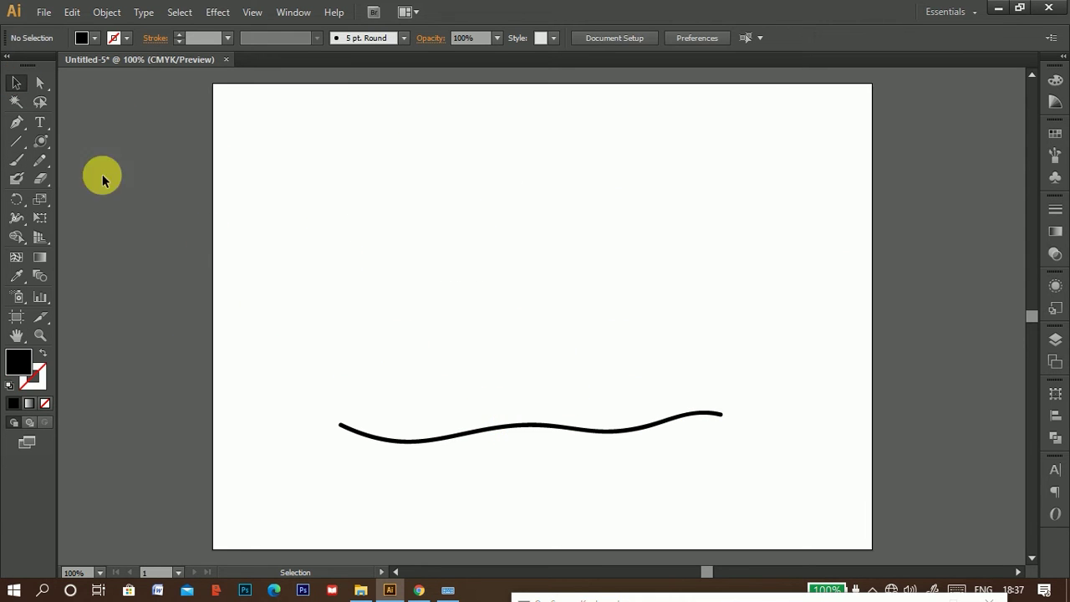
pyautogui.click(15, 161)
pyautogui.moveTo(310, 170)
pyautogui.mouseDown()
pyautogui.moveTo(421, 223)
pyautogui.moveTo(556, 178)
pyautogui.moveTo(766, 181)
pyautogui.mouseUp()
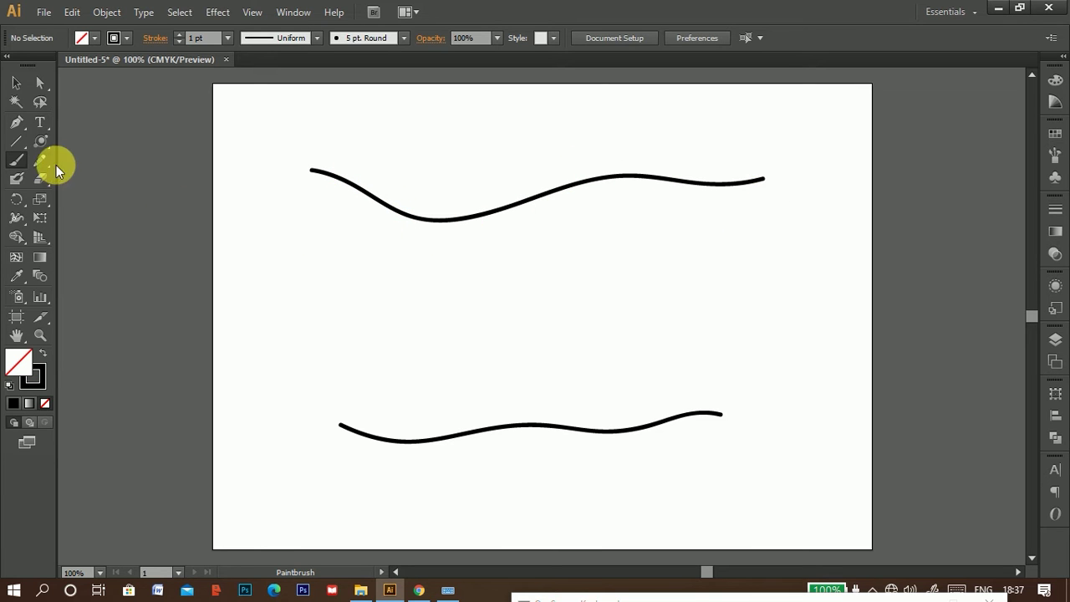
# Step: Set the Paintbrush smoothness to 0% and paint a similar wavy stroke just below the uppermost one
pyautogui.doubleClick(16, 158)
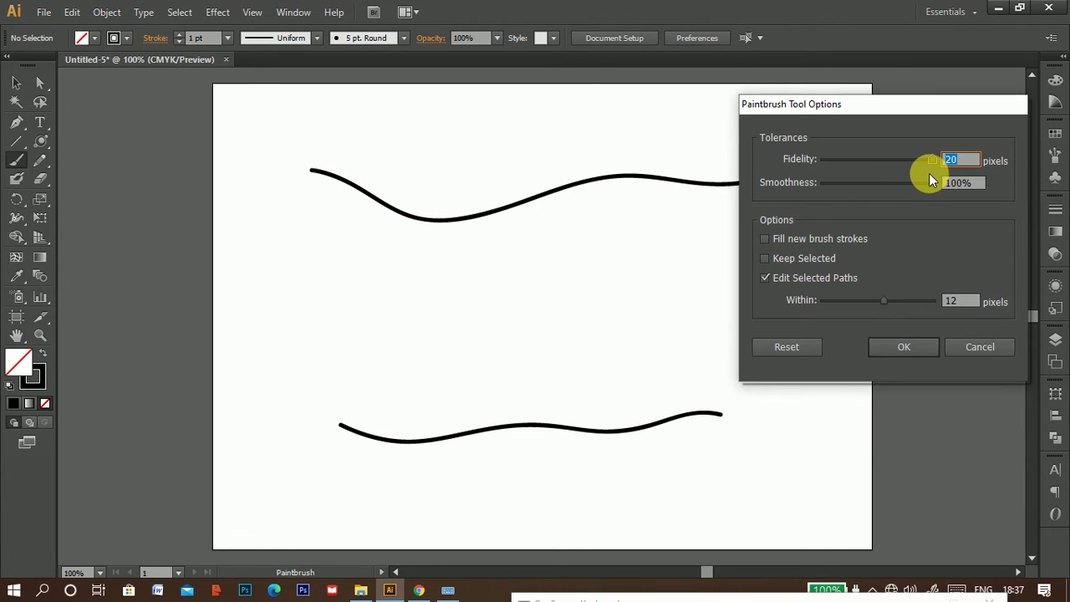
pyautogui.moveTo(902, 191); pyautogui.dragTo(819, 277)
pyautogui.click(879, 347)
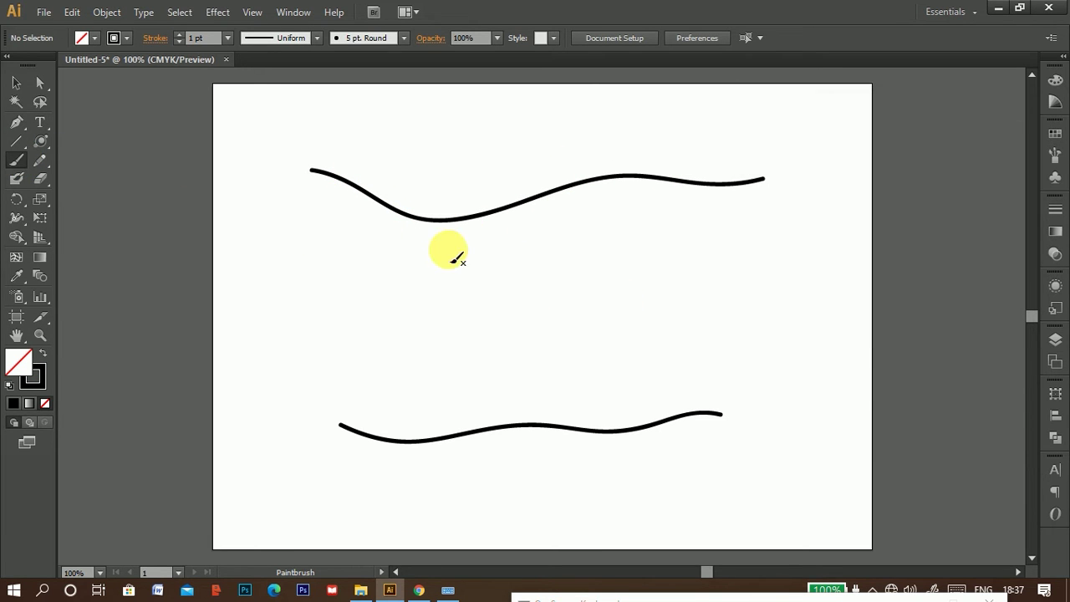
pyautogui.moveTo(323, 239)
pyautogui.mouseDown()
pyautogui.moveTo(397, 276)
pyautogui.moveTo(521, 254)
pyautogui.moveTo(596, 271)
pyautogui.moveTo(768, 245)
pyautogui.mouseUp()
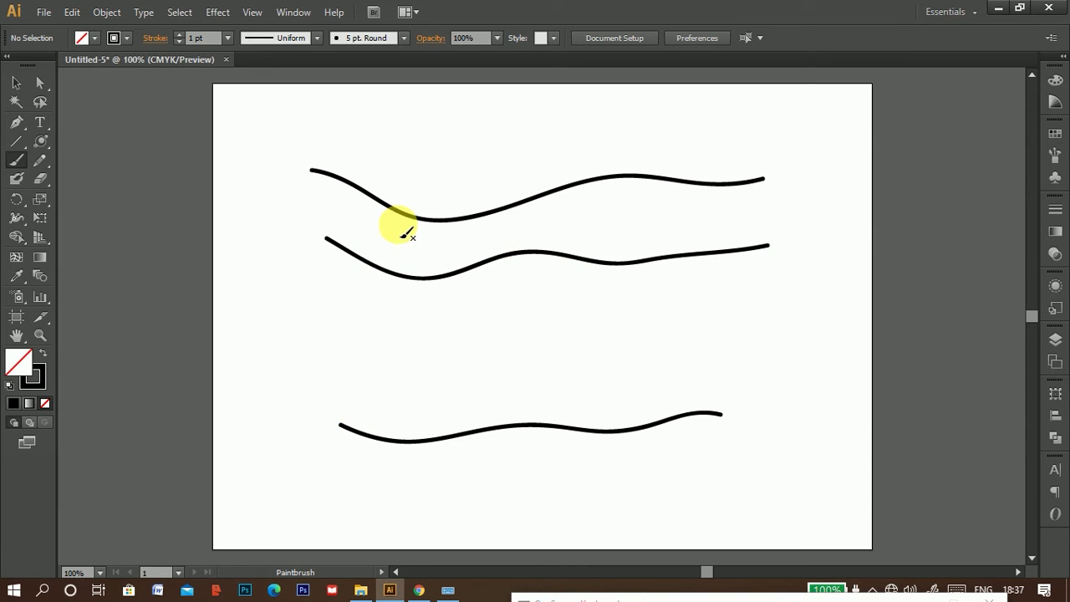
# Step: Try small changes to the Paintbrush fidelity and smoothness, and reset the tool options to 4 pixels and 0%
pyautogui.doubleClick(14, 162)
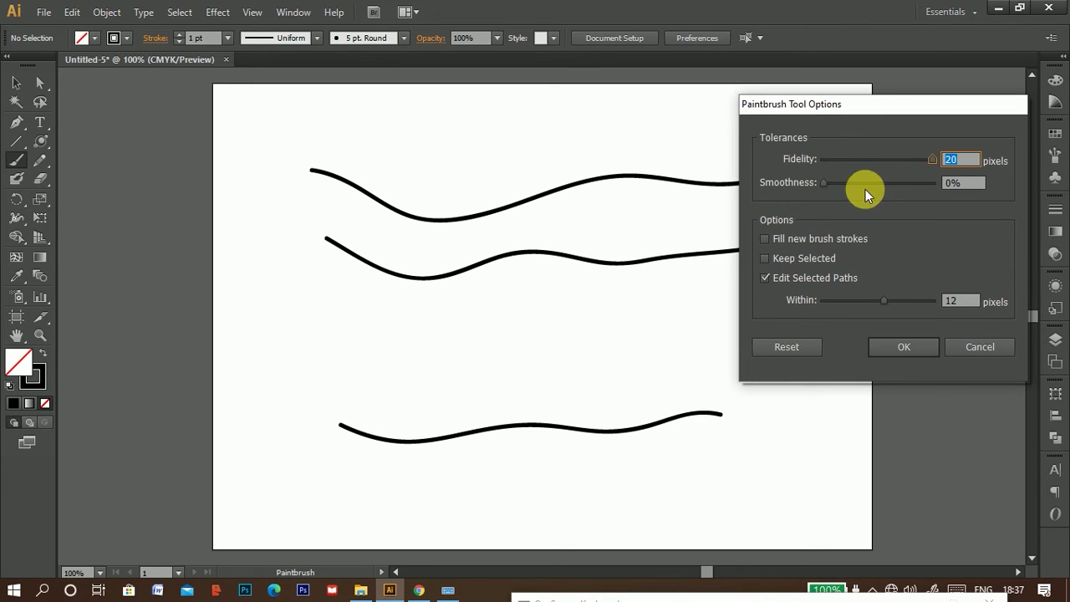
pyautogui.moveTo(824, 184)
pyautogui.mouseDown()
pyautogui.moveTo(856, 188)
pyautogui.moveTo(842, 193)
pyautogui.mouseUp()
pyautogui.moveTo(929, 160); pyautogui.dragTo(923, 160)
pyautogui.moveTo(843, 183); pyautogui.dragTo(836, 184)
pyautogui.click(781, 345)
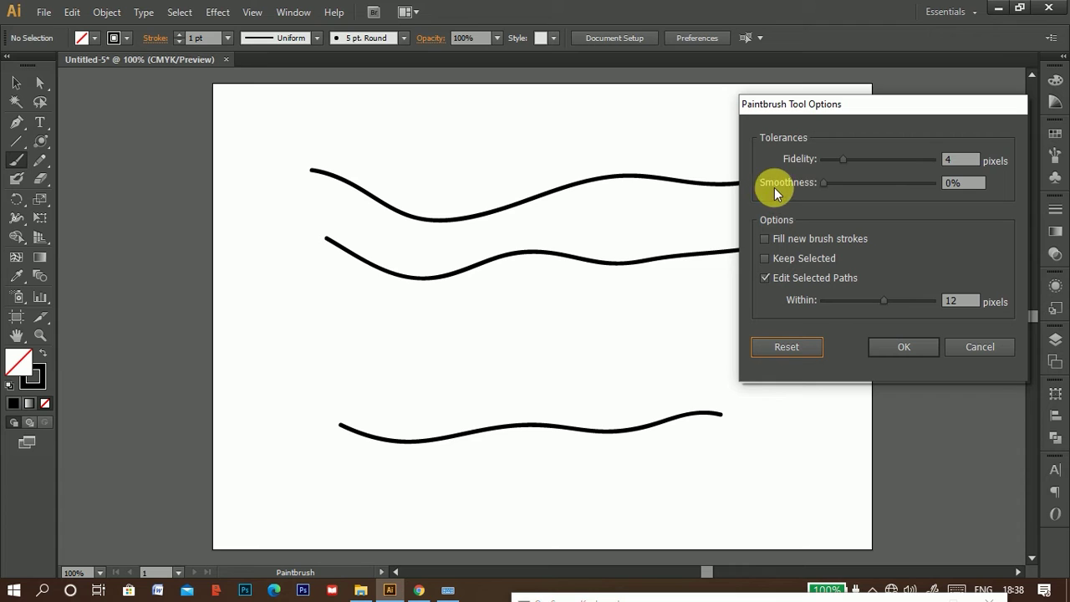
# Step: Turn on Fill new brush strokes, turn off Edit Selected Paths, and paint a short wavy stroke above the lowest one
pyautogui.moveTo(869, 109)
pyautogui.mouseDown()
pyautogui.moveTo(851, 112)
pyautogui.moveTo(694, 49)
pyautogui.mouseUp()
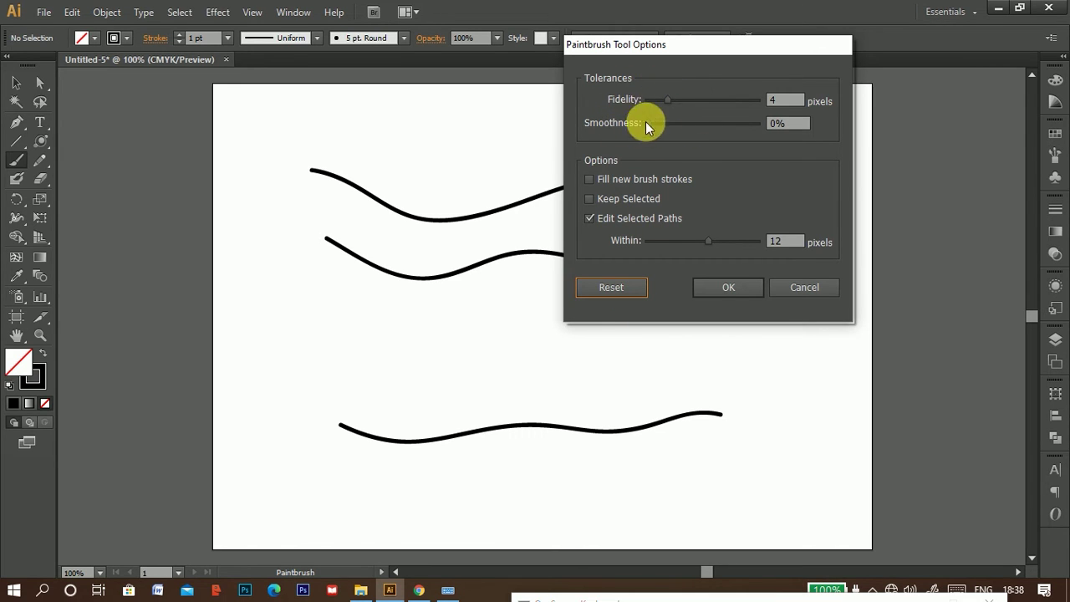
pyautogui.click(590, 180)
pyautogui.click(589, 218)
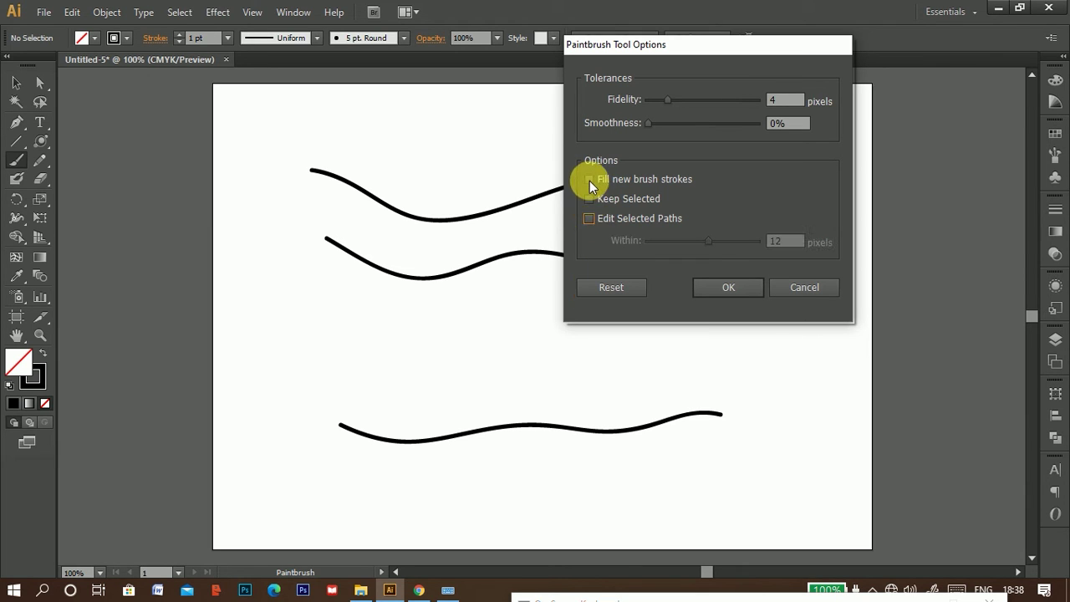
pyautogui.click(728, 286)
pyautogui.moveTo(346, 341)
pyautogui.mouseDown()
pyautogui.moveTo(503, 349)
pyautogui.moveTo(603, 331)
pyautogui.mouseUp()
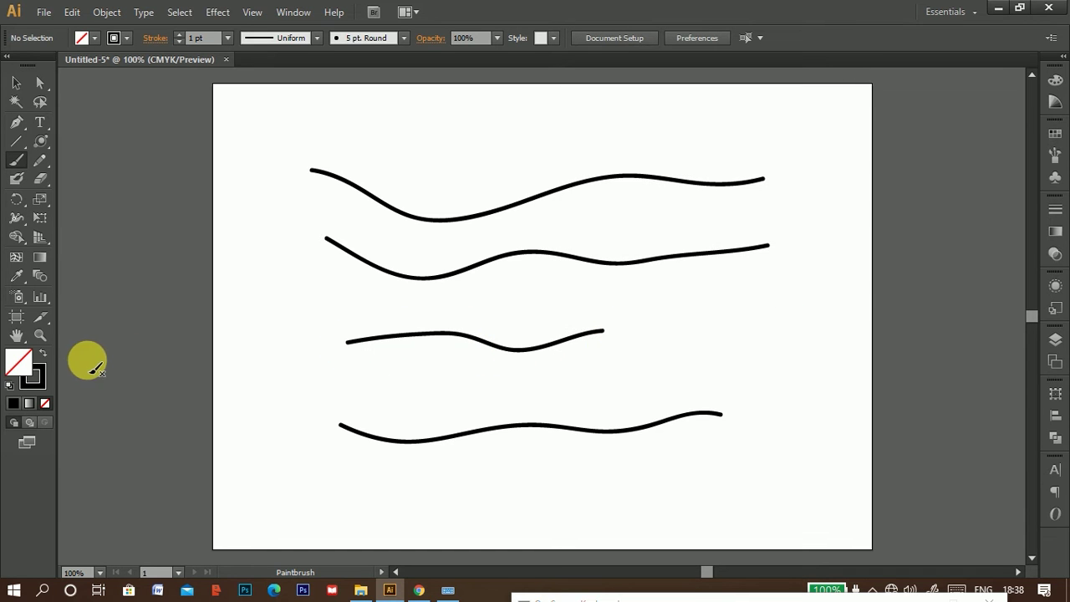
# Step: Set the fill color to red (FC0D0D) and paint two filled strokes, one shallow wave and one steep zigzag
pyautogui.doubleClick(20, 368)
pyautogui.moveTo(471, 270); pyautogui.dragTo(517, 198)
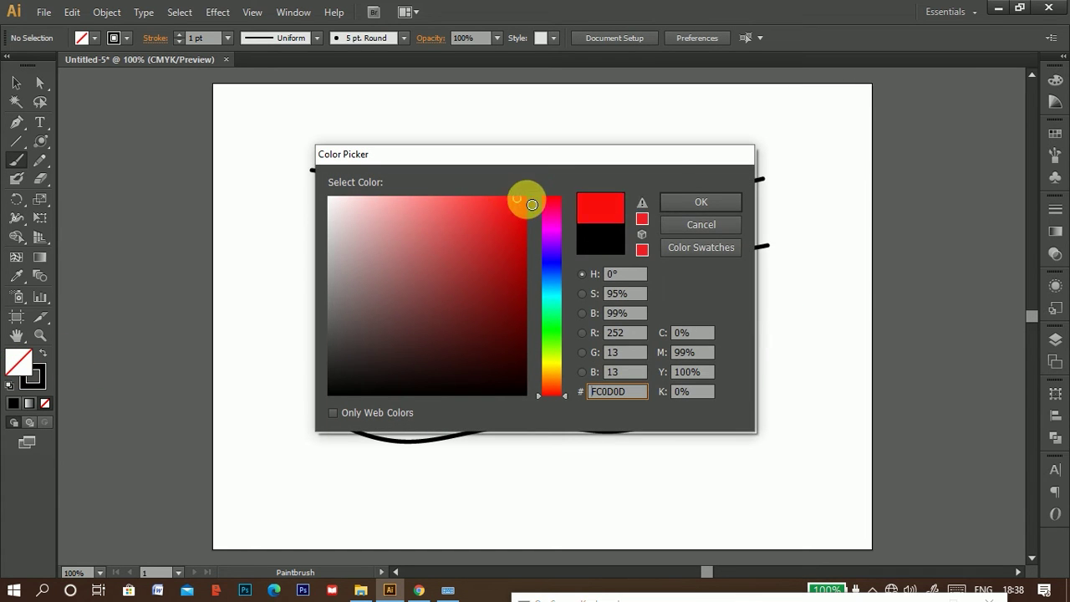
pyautogui.click(686, 203)
pyautogui.moveTo(367, 373); pyautogui.dragTo(683, 371)
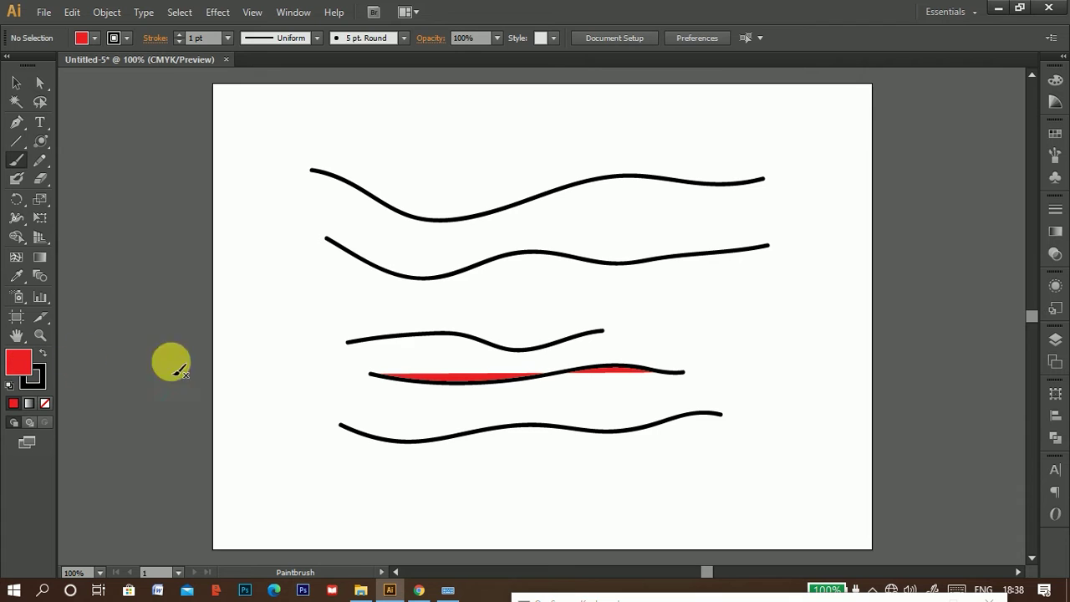
pyautogui.moveTo(611, 302)
pyautogui.mouseDown()
pyautogui.moveTo(649, 303)
pyautogui.moveTo(702, 319)
pyautogui.moveTo(745, 378)
pyautogui.mouseUp()
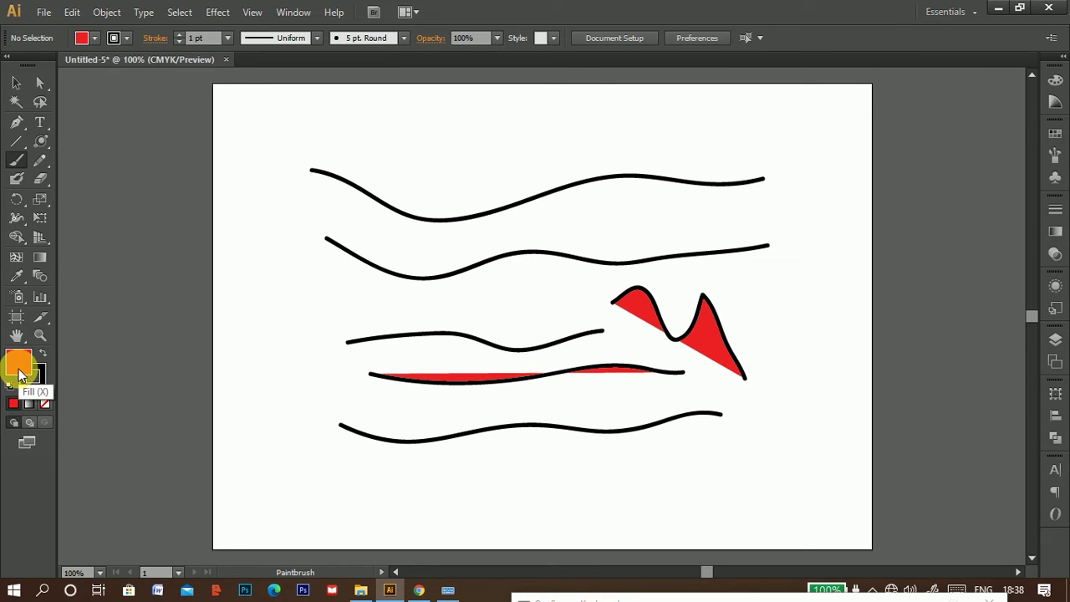
# Step: Turn off Fill new brush strokes, turn on Keep Selected, and paint two wavy strokes among the upper ones
pyautogui.doubleClick(19, 160)
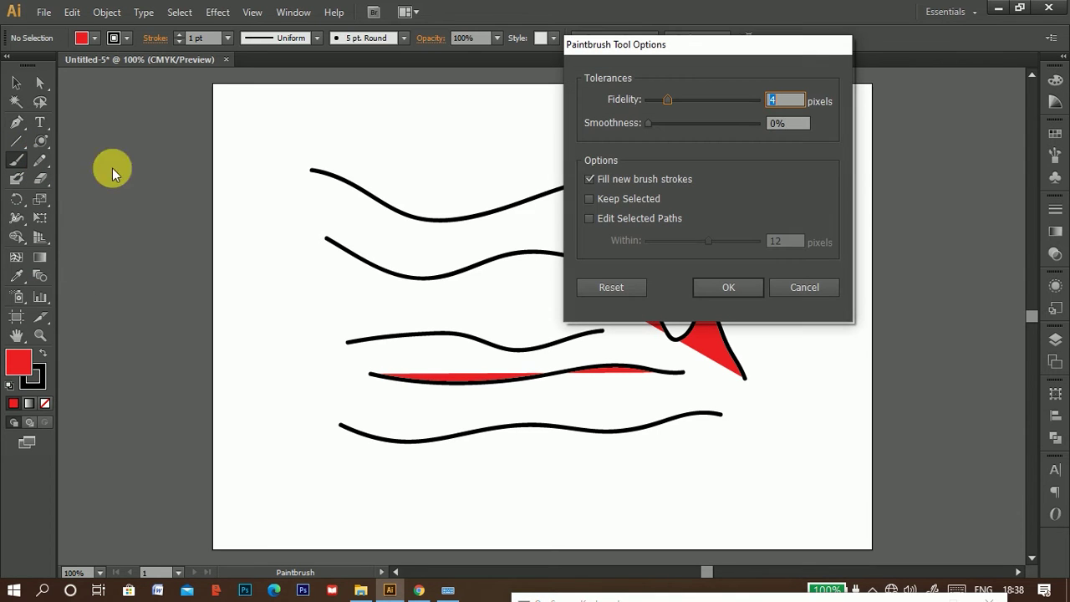
pyautogui.click(589, 199)
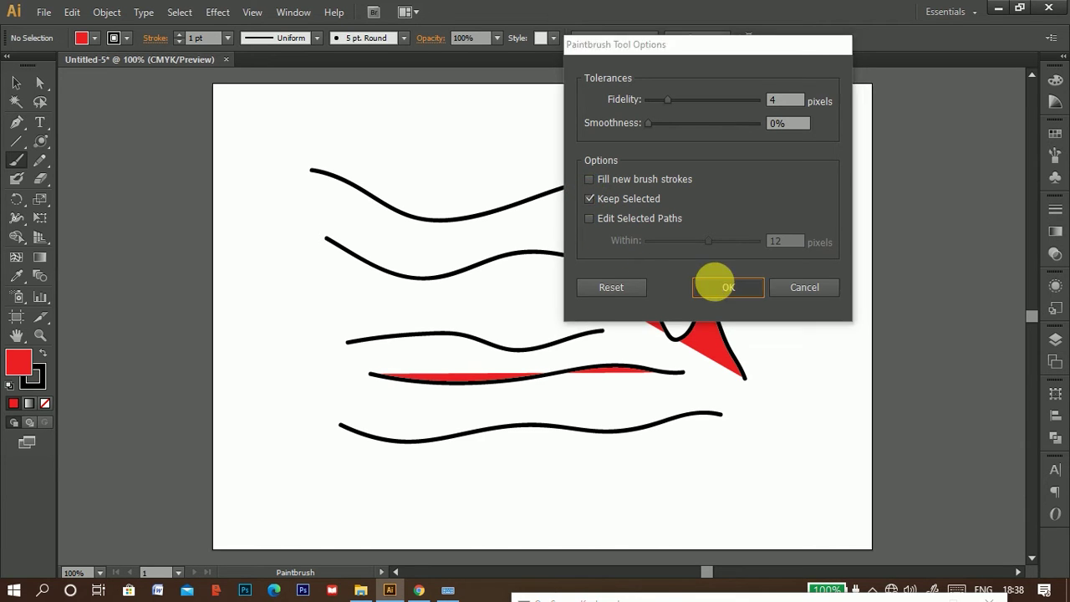
pyautogui.click(720, 285)
pyautogui.moveTo(397, 159); pyautogui.dragTo(652, 124)
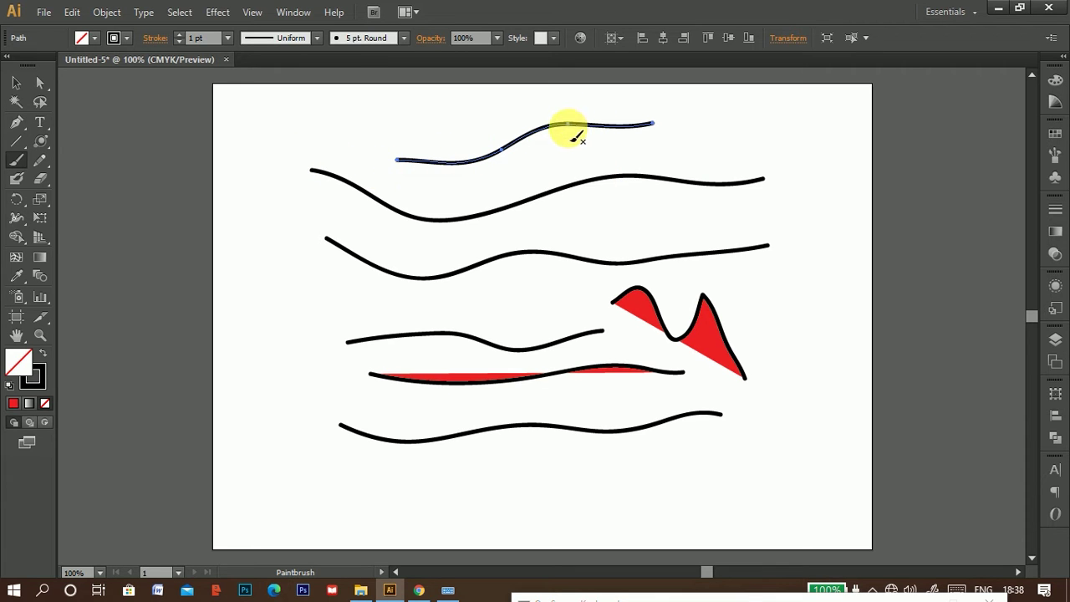
pyautogui.moveTo(529, 240)
pyautogui.mouseDown()
pyautogui.moveTo(639, 236)
pyautogui.moveTo(757, 205)
pyautogui.mouseUp()
# Step: Select and delete every stroke on the artboard
pyautogui.click(19, 84)
pyautogui.moveTo(299, 116); pyautogui.dragTo(711, 446)
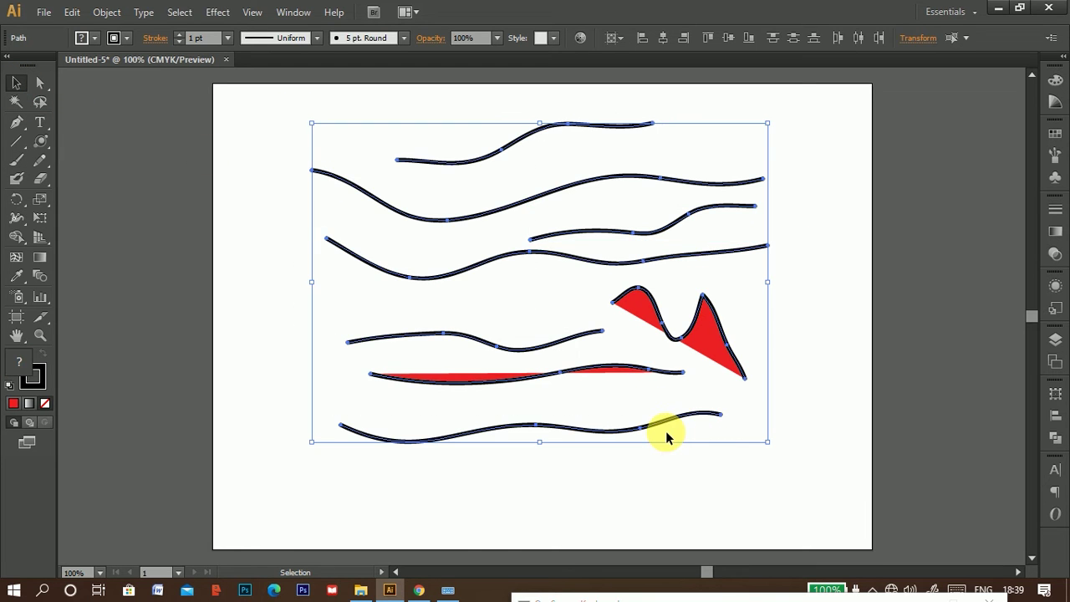
pyautogui.press('Delete')
# Step: Paint a long rising S-curve with the Paintbrush and continue it with a chain of branching strokes ending in a hooked curve
pyautogui.click(16, 160)
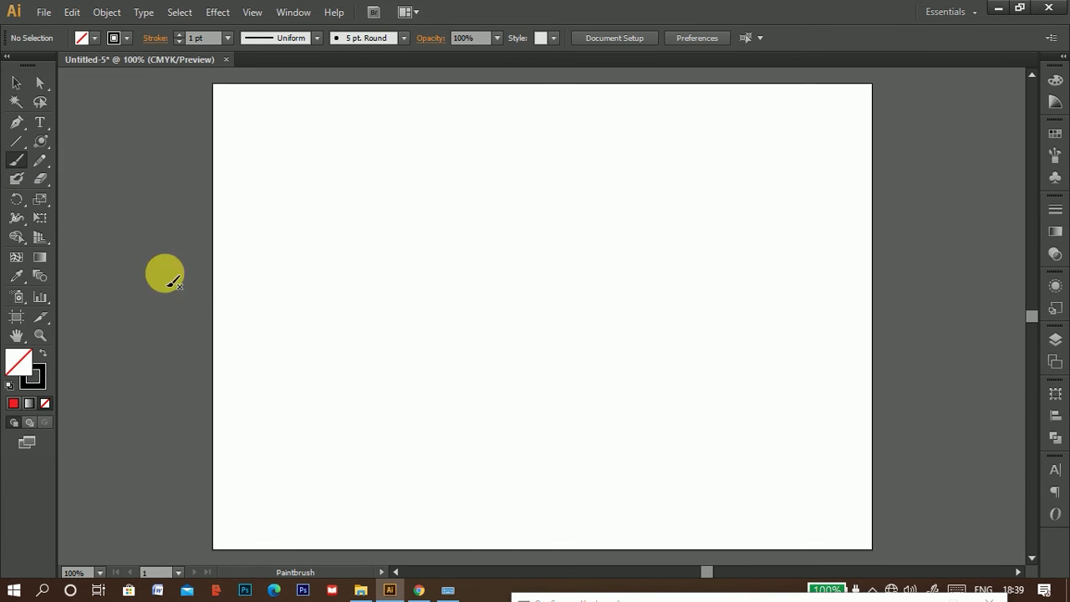
pyautogui.moveTo(288, 467)
pyautogui.mouseDown()
pyautogui.moveTo(467, 325)
pyautogui.moveTo(499, 218)
pyautogui.moveTo(575, 126)
pyautogui.mouseUp()
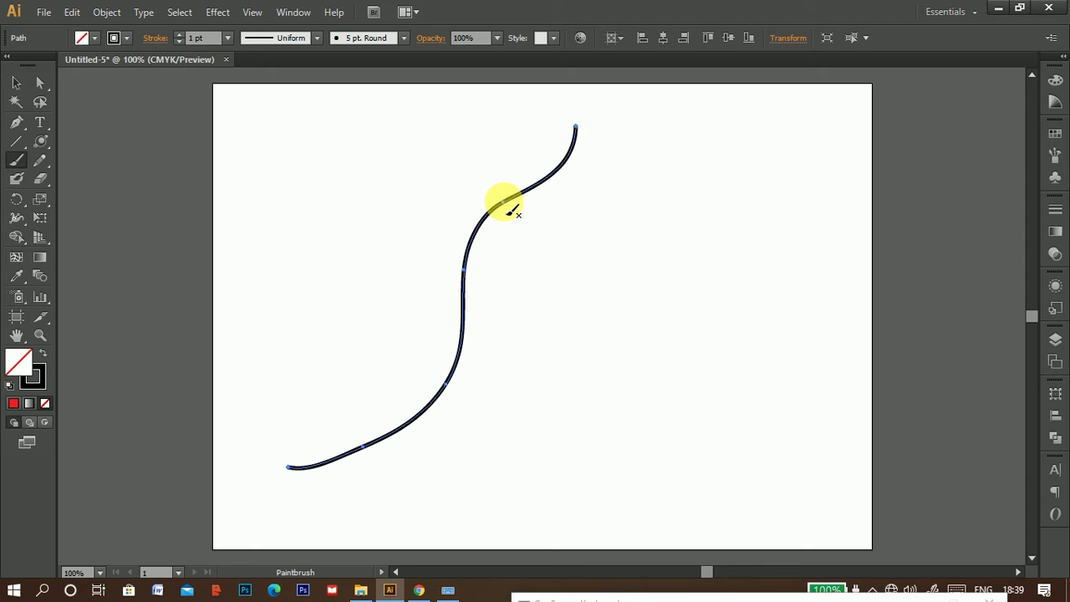
pyautogui.moveTo(504, 202); pyautogui.dragTo(673, 138)
pyautogui.moveTo(549, 209)
pyautogui.mouseDown()
pyautogui.moveTo(743, 204)
pyautogui.moveTo(799, 183)
pyautogui.moveTo(760, 248)
pyautogui.moveTo(812, 253)
pyautogui.moveTo(599, 282)
pyautogui.moveTo(601, 307)
pyautogui.mouseUp()
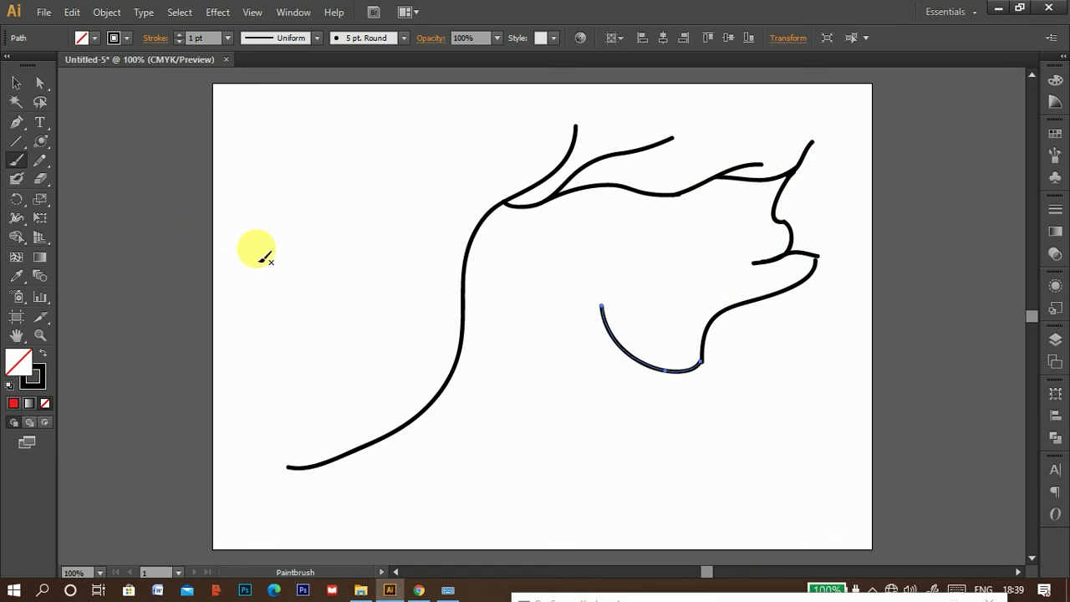
# Step: Turn on Edit Selected Paths for the Paintbrush, within 12 pixels, keeping Keep Selected on
pyautogui.doubleClick(19, 161)
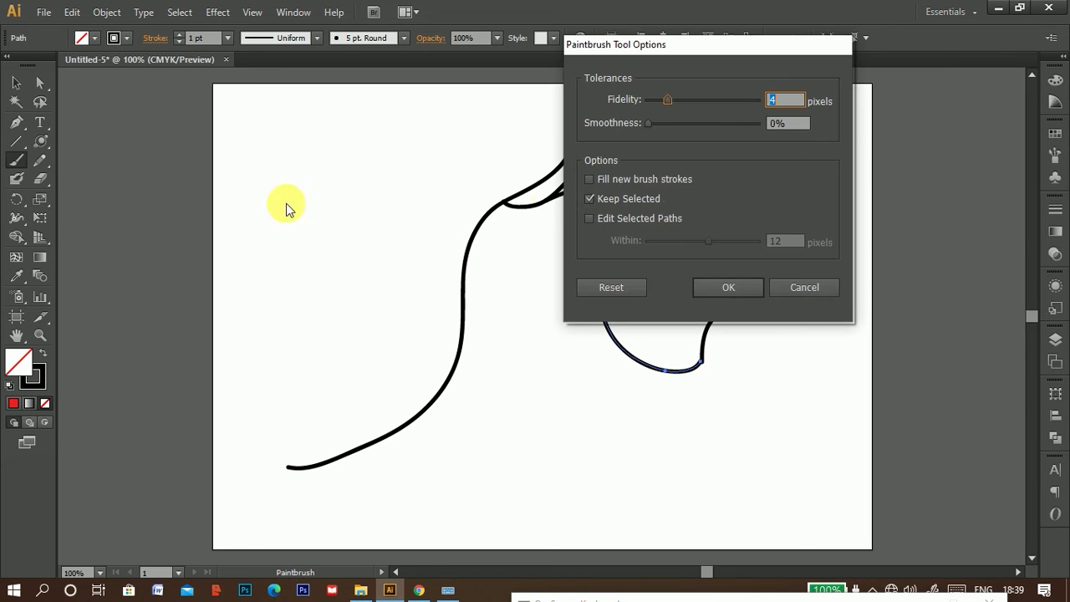
pyautogui.click(589, 218)
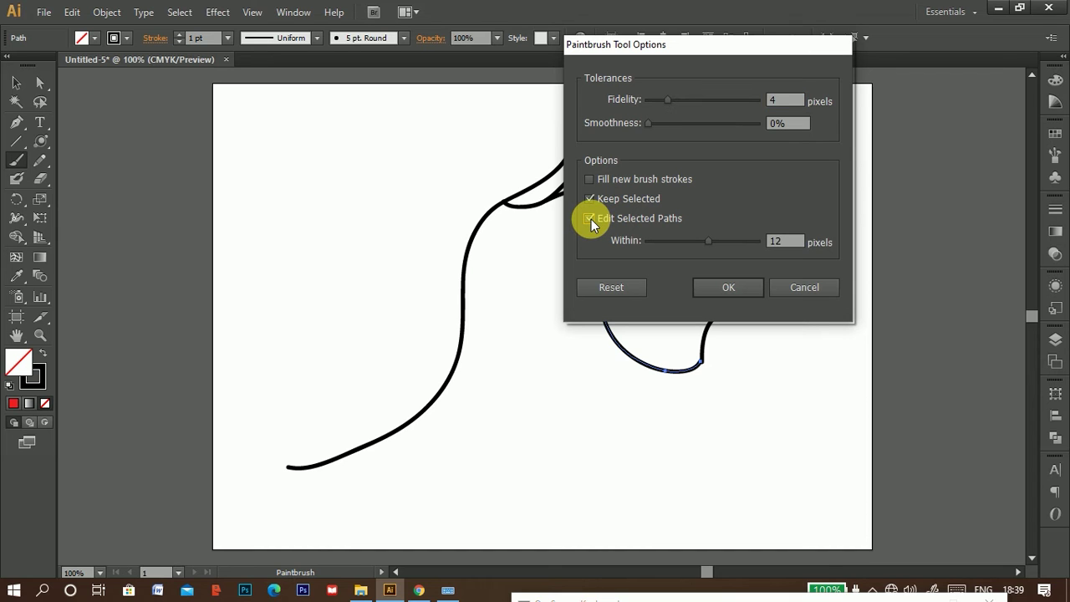
pyautogui.click(589, 218)
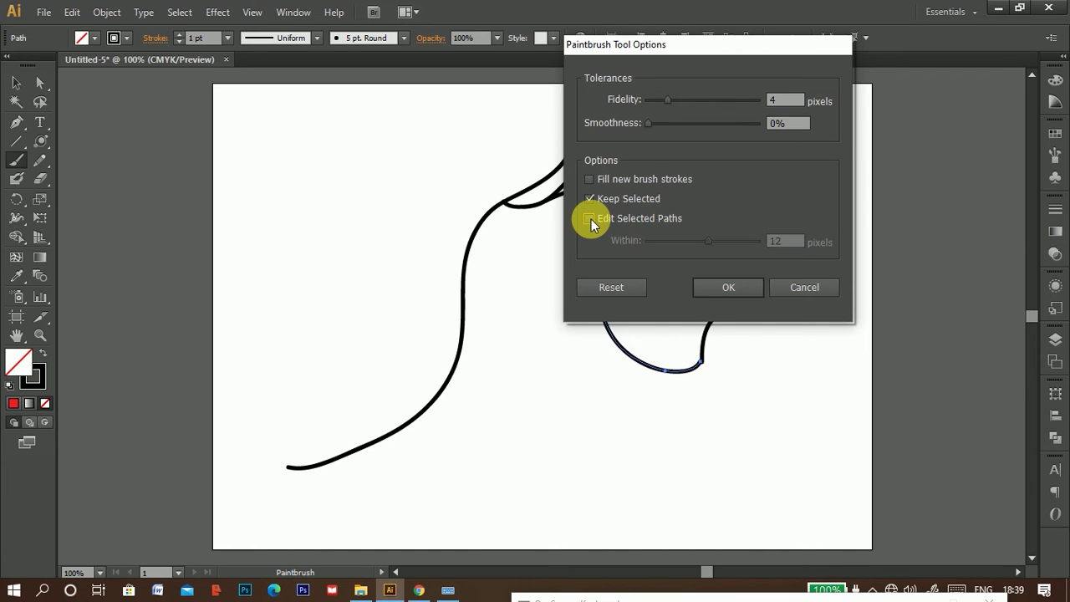
pyautogui.click(589, 218)
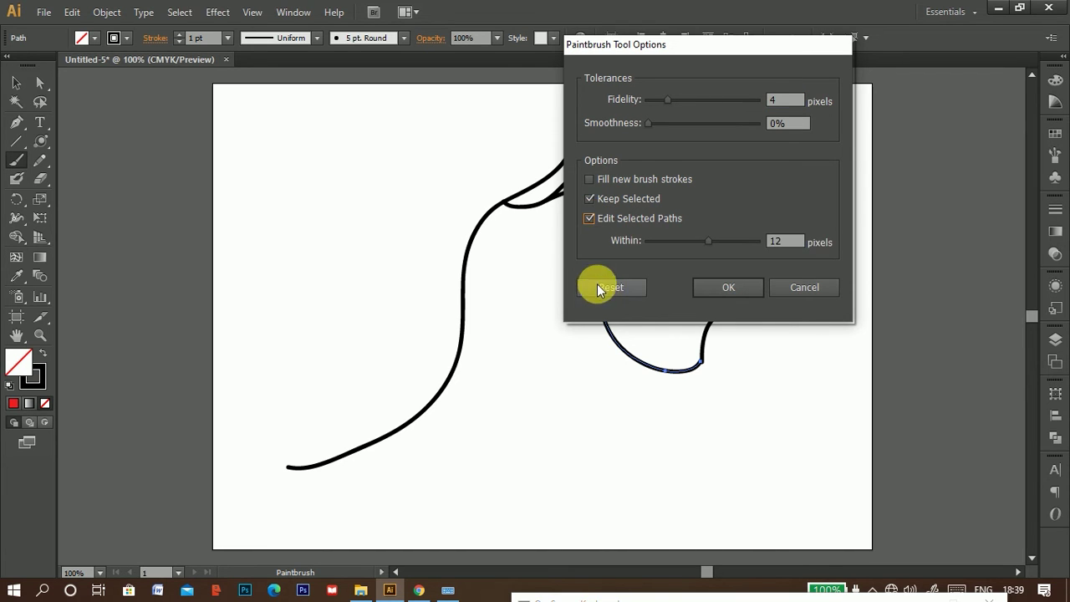
pyautogui.click(722, 287)
# Step: Paint a stroke in the artboard's upper-left area and redraw over it repeatedly, reshaping it into one winding path
pyautogui.moveTo(262, 327)
pyautogui.mouseDown()
pyautogui.moveTo(301, 283)
pyautogui.moveTo(362, 134)
pyautogui.moveTo(463, 116)
pyautogui.mouseUp()
pyautogui.moveTo(378, 143)
pyautogui.mouseDown()
pyautogui.moveTo(535, 117)
pyautogui.moveTo(394, 269)
pyautogui.mouseUp()
pyautogui.moveTo(433, 157)
pyautogui.mouseDown()
pyautogui.moveTo(411, 175)
pyautogui.moveTo(354, 279)
pyautogui.moveTo(359, 324)
pyautogui.moveTo(335, 270)
pyautogui.moveTo(353, 246)
pyautogui.moveTo(334, 268)
pyautogui.moveTo(300, 170)
pyautogui.moveTo(333, 255)
pyautogui.mouseUp()
pyautogui.moveTo(395, 224)
pyautogui.mouseDown()
pyautogui.moveTo(437, 191)
pyautogui.moveTo(410, 192)
pyautogui.moveTo(371, 280)
pyautogui.moveTo(380, 274)
pyautogui.moveTo(372, 319)
pyautogui.moveTo(386, 320)
pyautogui.moveTo(344, 367)
pyautogui.moveTo(360, 405)
pyautogui.moveTo(384, 390)
pyautogui.mouseUp()
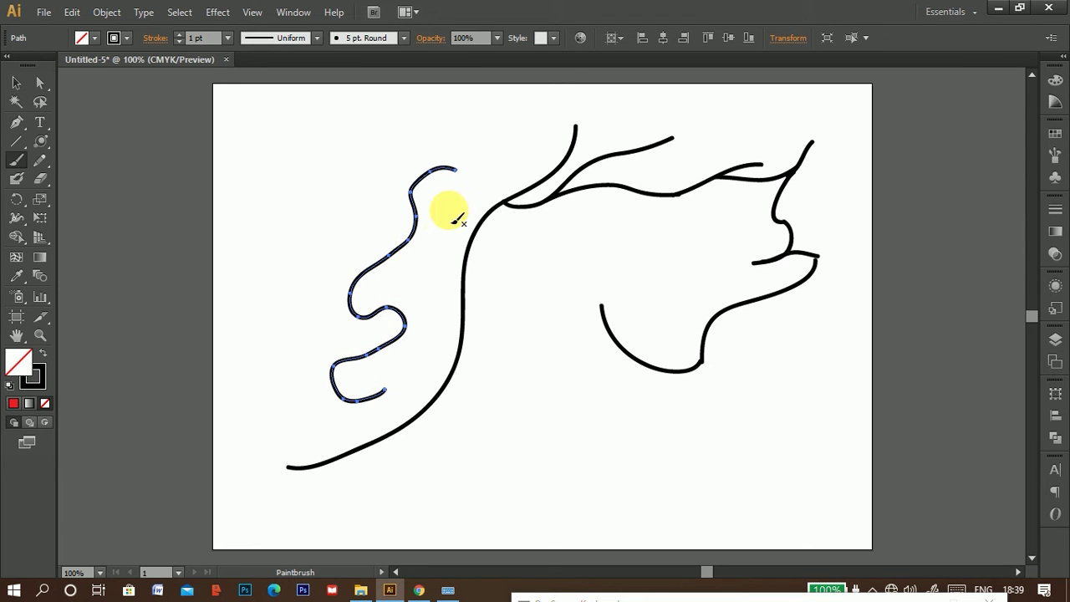
# Step: Turn off Edit Selected Paths and paint a chain of separate branching strokes across the lower part of the artboard
pyautogui.doubleClick(15, 163)
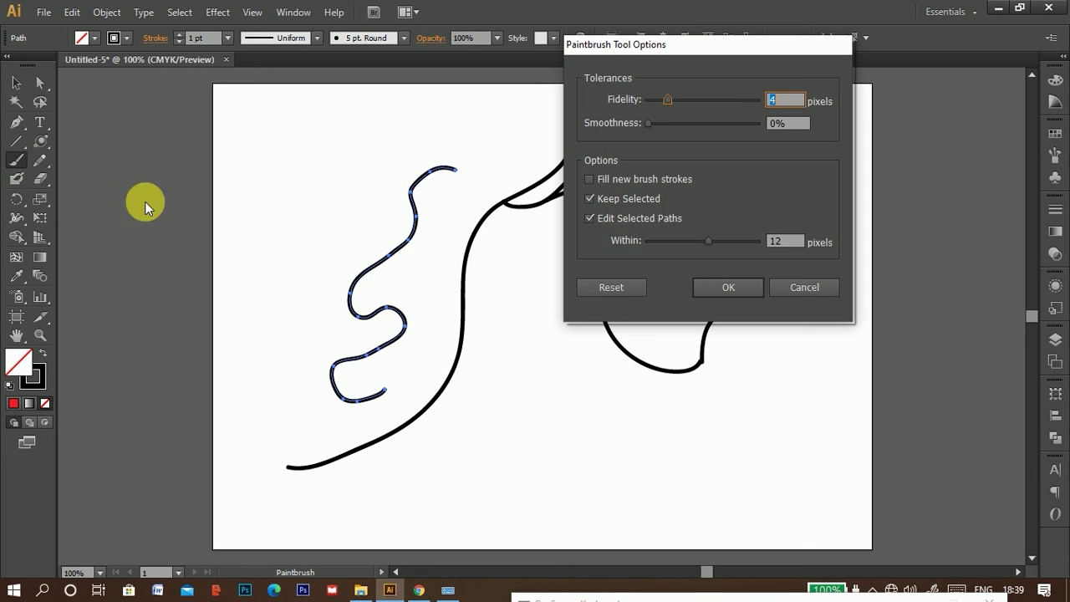
pyautogui.click(591, 219)
pyautogui.click(711, 287)
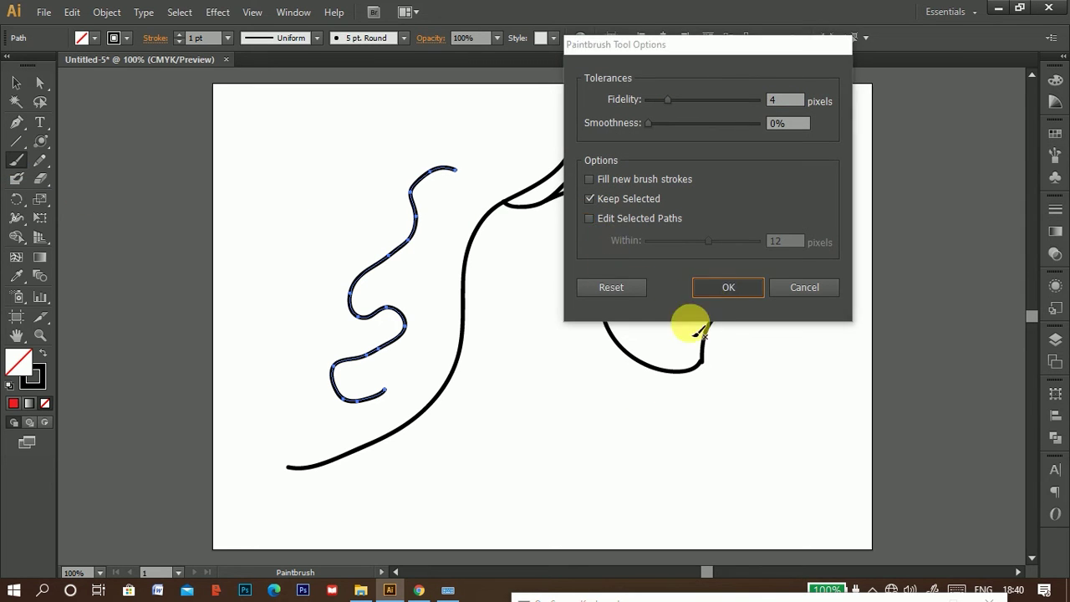
pyautogui.moveTo(462, 475)
pyautogui.mouseDown()
pyautogui.moveTo(546, 382)
pyautogui.moveTo(578, 375)
pyautogui.moveTo(629, 399)
pyautogui.moveTo(692, 405)
pyautogui.mouseUp()
pyautogui.moveTo(687, 404)
pyautogui.mouseDown()
pyautogui.moveTo(710, 382)
pyautogui.moveTo(828, 359)
pyautogui.mouseUp()
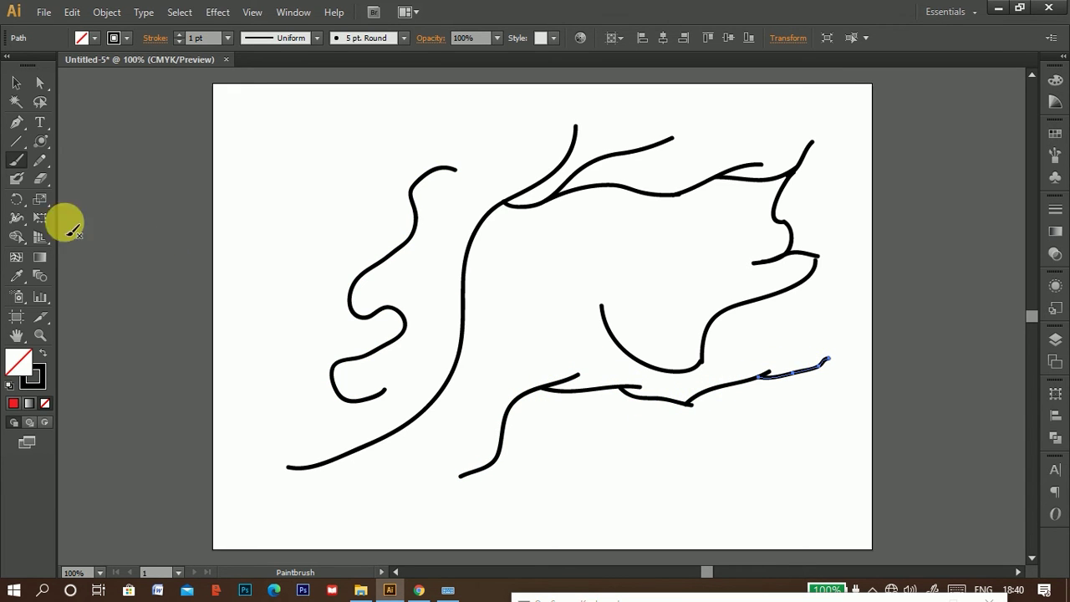
# Step: Turn on Edit Selected Paths, turn off Keep Selected, and paint three branching strokes in the artboard's upper-left corner
pyautogui.doubleClick(16, 161)
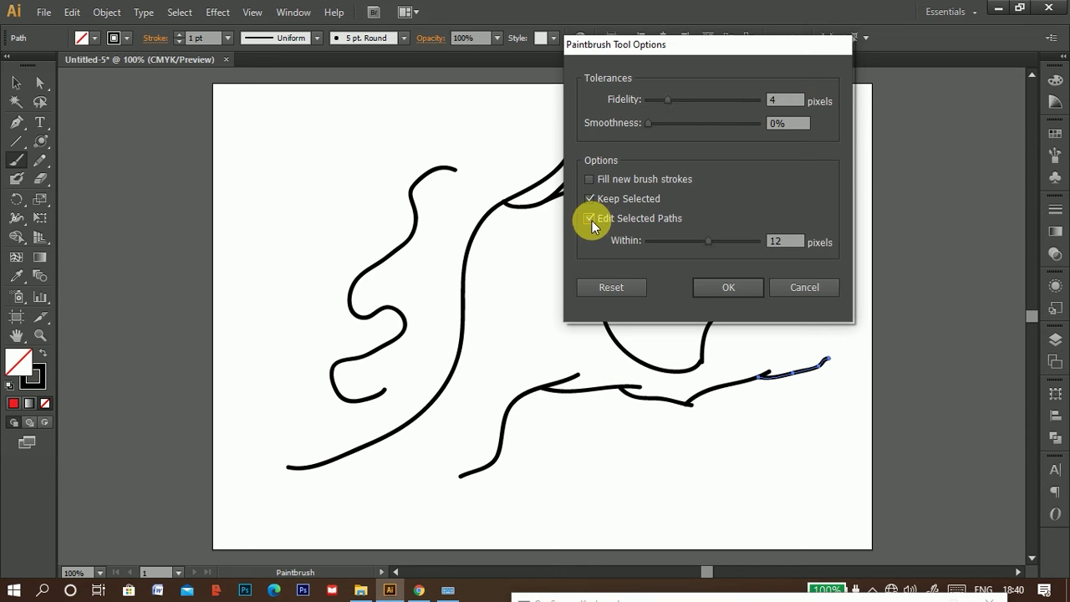
pyautogui.click(588, 199)
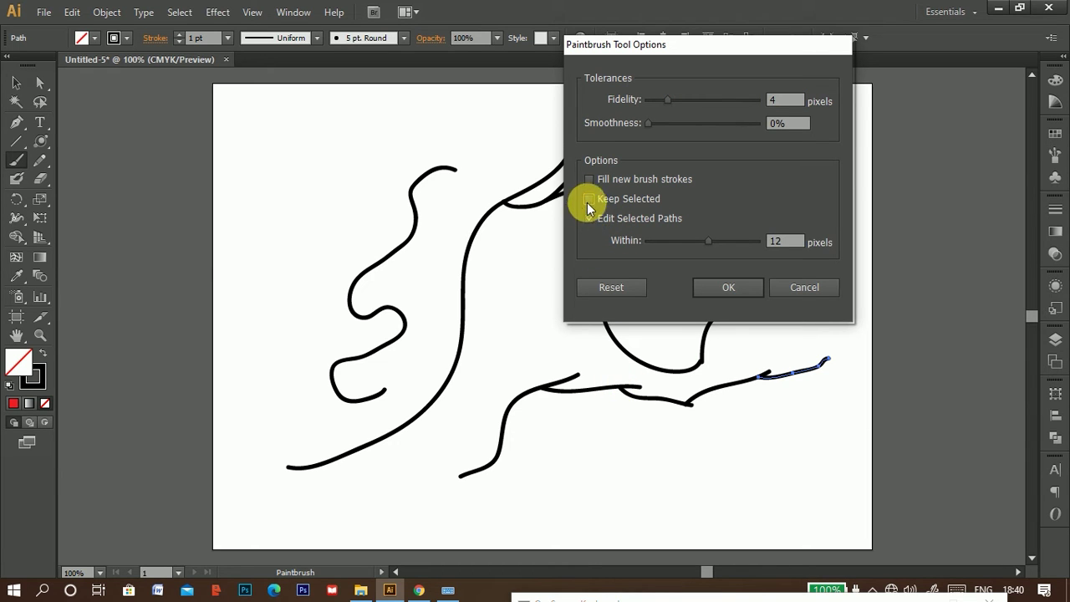
pyautogui.click(727, 287)
pyautogui.moveTo(279, 267)
pyautogui.mouseDown()
pyautogui.moveTo(308, 162)
pyautogui.moveTo(369, 129)
pyautogui.mouseUp()
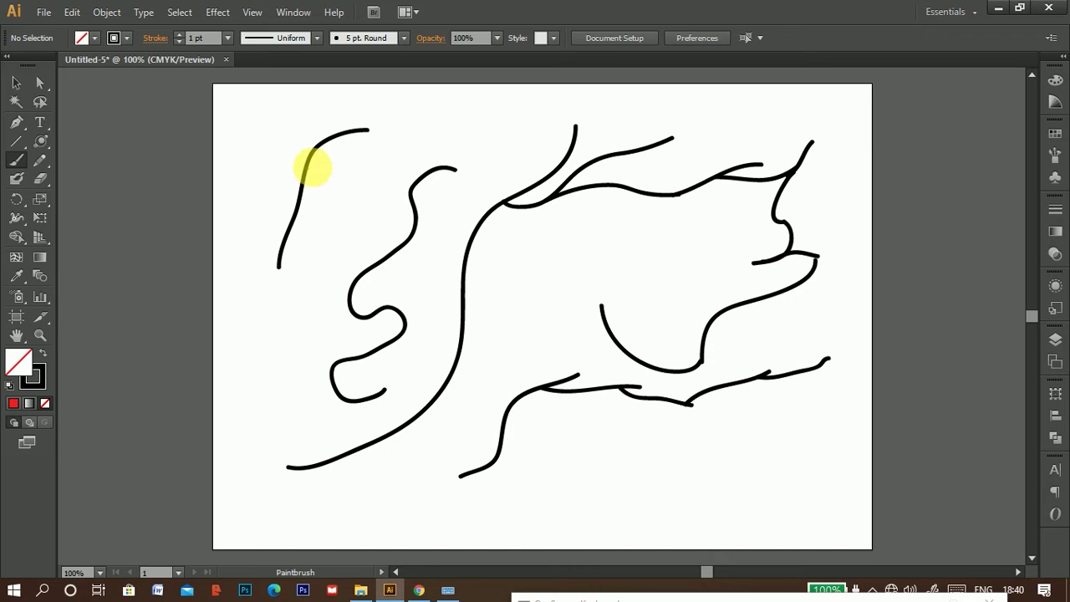
pyautogui.moveTo(311, 166); pyautogui.dragTo(466, 128)
pyautogui.moveTo(401, 154)
pyautogui.mouseDown()
pyautogui.moveTo(434, 165)
pyautogui.moveTo(525, 160)
pyautogui.mouseUp()
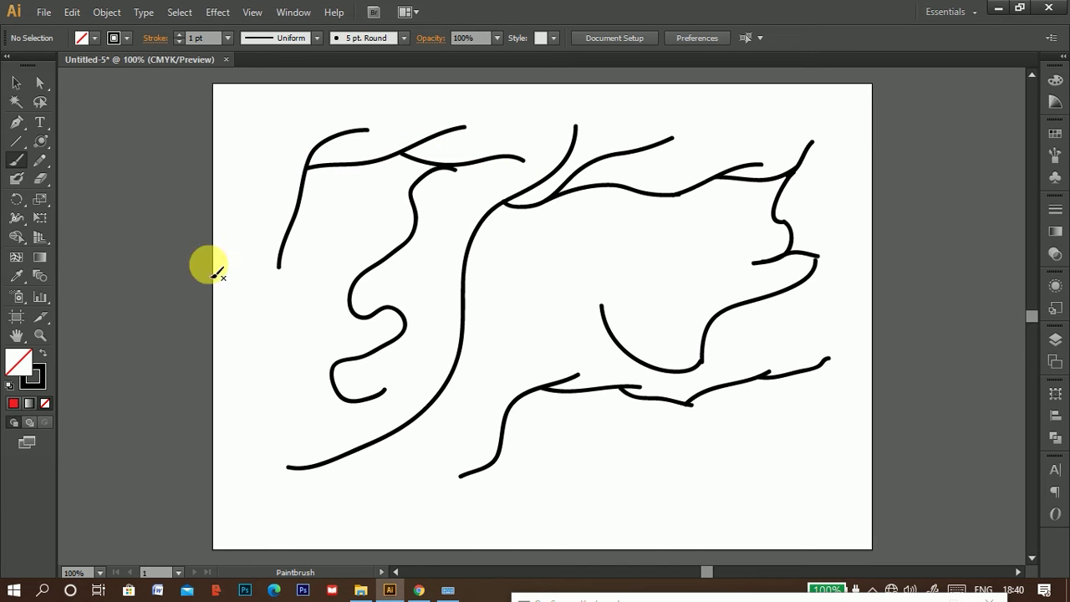
# Step: Turn Keep Selected back on, paint a curved stroke in the middle of the artboard, and redraw from it to reshape the path
pyautogui.doubleClick(16, 160)
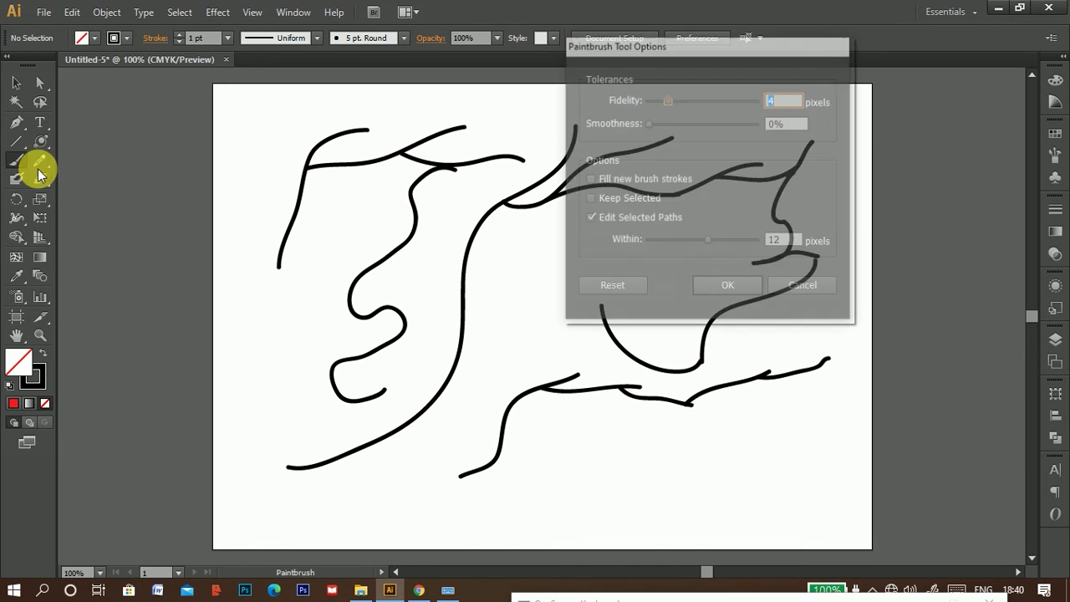
pyautogui.click(591, 200)
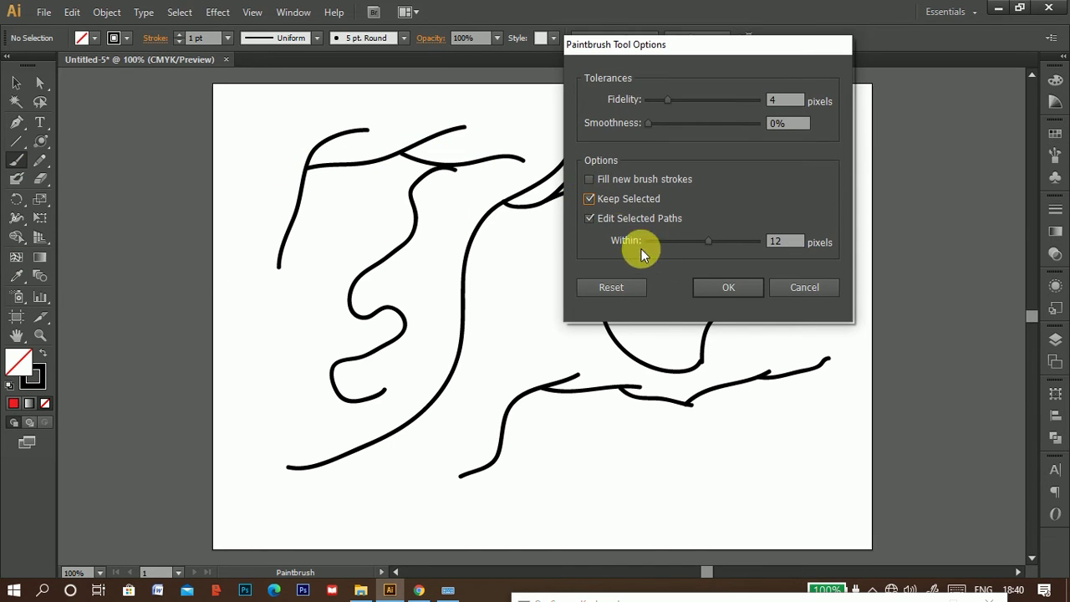
pyautogui.click(716, 287)
pyautogui.moveTo(513, 304)
pyautogui.mouseDown()
pyautogui.moveTo(535, 266)
pyautogui.moveTo(581, 233)
pyautogui.moveTo(662, 237)
pyautogui.mouseUp()
pyautogui.moveTo(600, 289)
pyautogui.mouseDown()
pyautogui.moveTo(618, 252)
pyautogui.moveTo(699, 220)
pyautogui.moveTo(682, 254)
pyautogui.moveTo(642, 263)
pyautogui.moveTo(592, 252)
pyautogui.moveTo(540, 266)
pyautogui.moveTo(589, 283)
pyautogui.moveTo(650, 280)
pyautogui.moveTo(648, 317)
pyautogui.moveTo(664, 329)
pyautogui.moveTo(692, 255)
pyautogui.moveTo(740, 251)
pyautogui.mouseUp()
# Step: Paint three more curved strokes, one beside the long S-curve and two in the artboard's lower-right area
pyautogui.moveTo(495, 343)
pyautogui.mouseDown()
pyautogui.moveTo(469, 414)
pyautogui.moveTo(461, 474)
pyautogui.mouseUp()
pyautogui.moveTo(577, 462); pyautogui.dragTo(754, 422)
pyautogui.moveTo(793, 408)
pyautogui.mouseDown()
pyautogui.moveTo(767, 482)
pyautogui.moveTo(665, 565)
pyautogui.mouseUp()
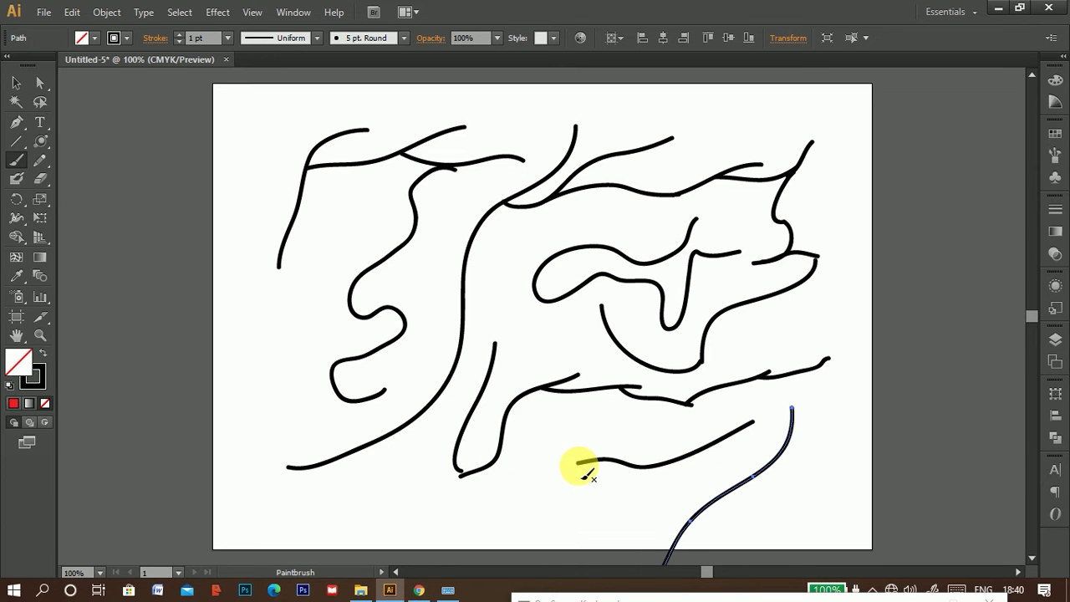
# Step: Paint three more freehand brush strokes across the lower part of the artboard
pyautogui.moveTo(789, 411)
pyautogui.mouseDown()
pyautogui.moveTo(764, 442)
pyautogui.moveTo(693, 478)
pyautogui.moveTo(790, 414)
pyautogui.mouseUp()
pyautogui.moveTo(538, 509)
pyautogui.mouseDown()
pyautogui.moveTo(562, 464)
pyautogui.moveTo(632, 498)
pyautogui.moveTo(629, 489)
pyautogui.mouseUp()
pyautogui.moveTo(615, 506)
pyautogui.mouseDown()
pyautogui.moveTo(647, 500)
pyautogui.moveTo(680, 528)
pyautogui.moveTo(511, 540)
pyautogui.moveTo(252, 499)
pyautogui.mouseUp()
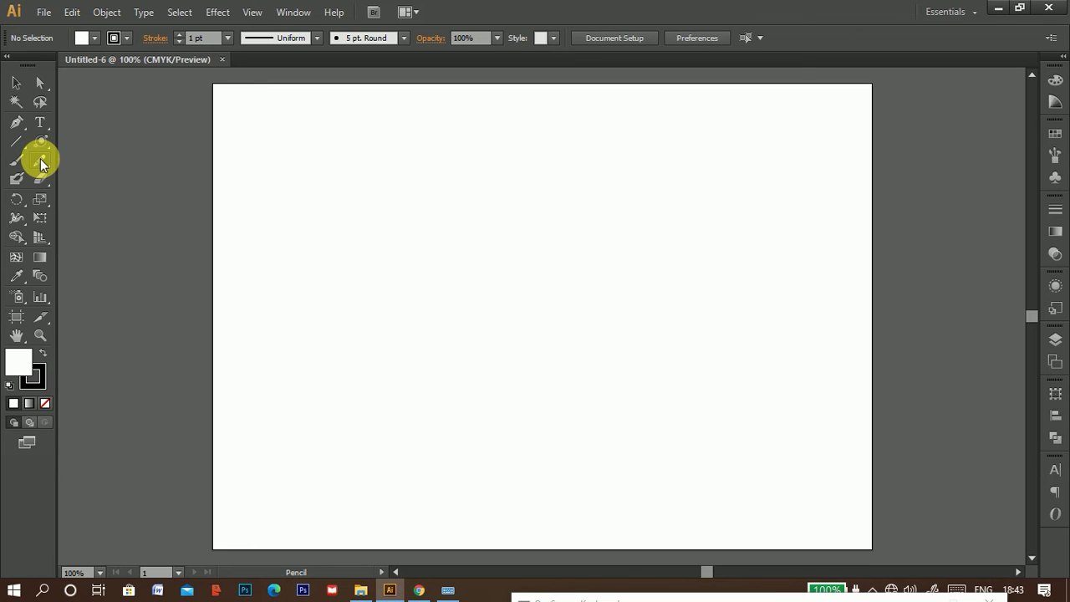
# Step: Tear off the Pencil tool group as a floating palette and place it beside the toolbox near the canvas's upper-left corner
pyautogui.click(40, 158)
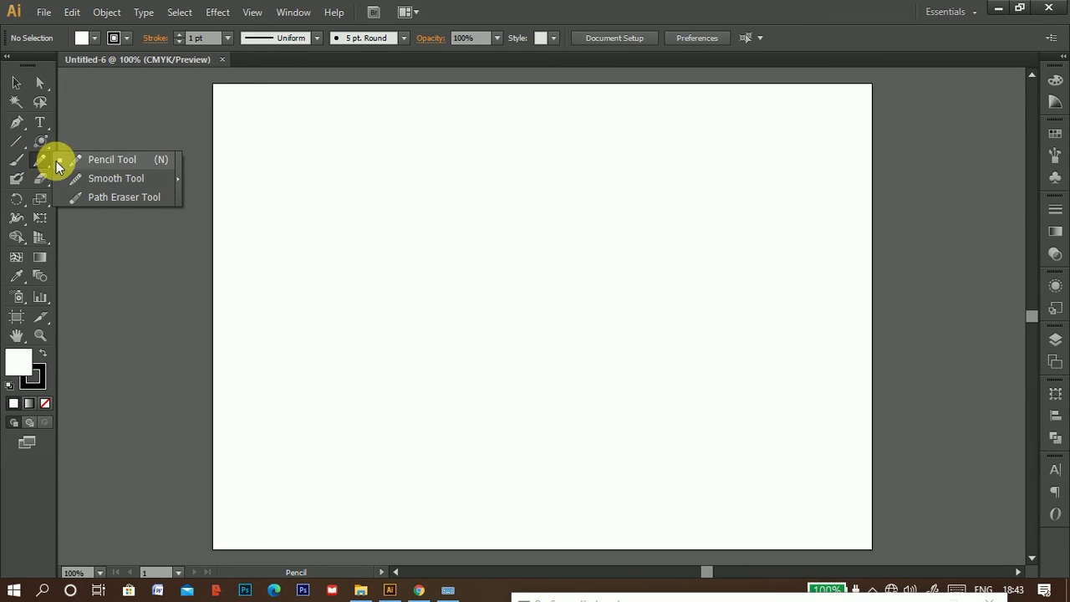
pyautogui.click(175, 182)
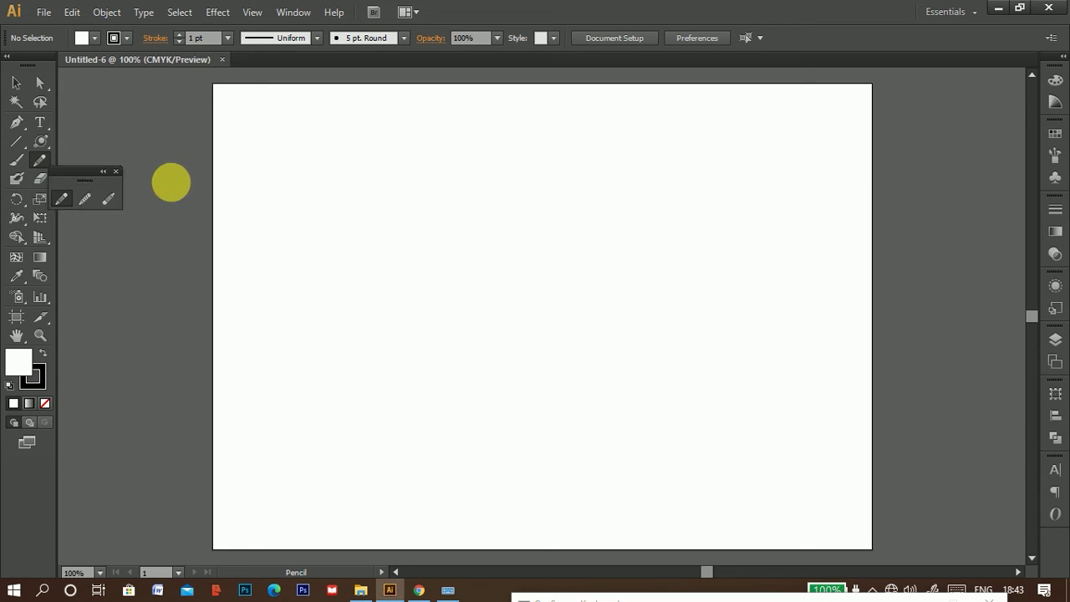
pyautogui.moveTo(76, 172); pyautogui.dragTo(92, 78)
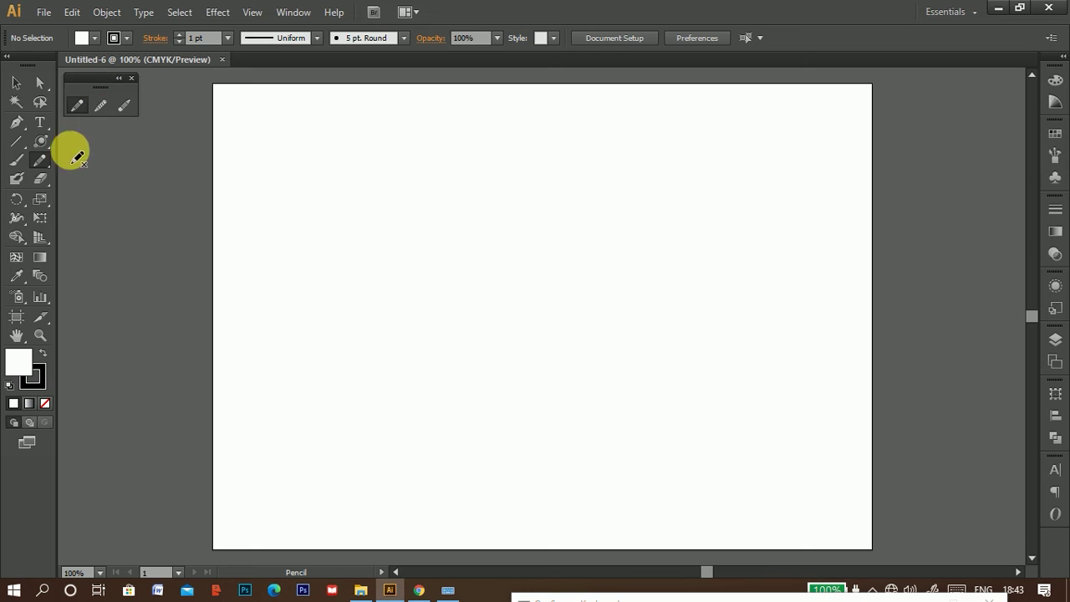
pyautogui.click(43, 164)
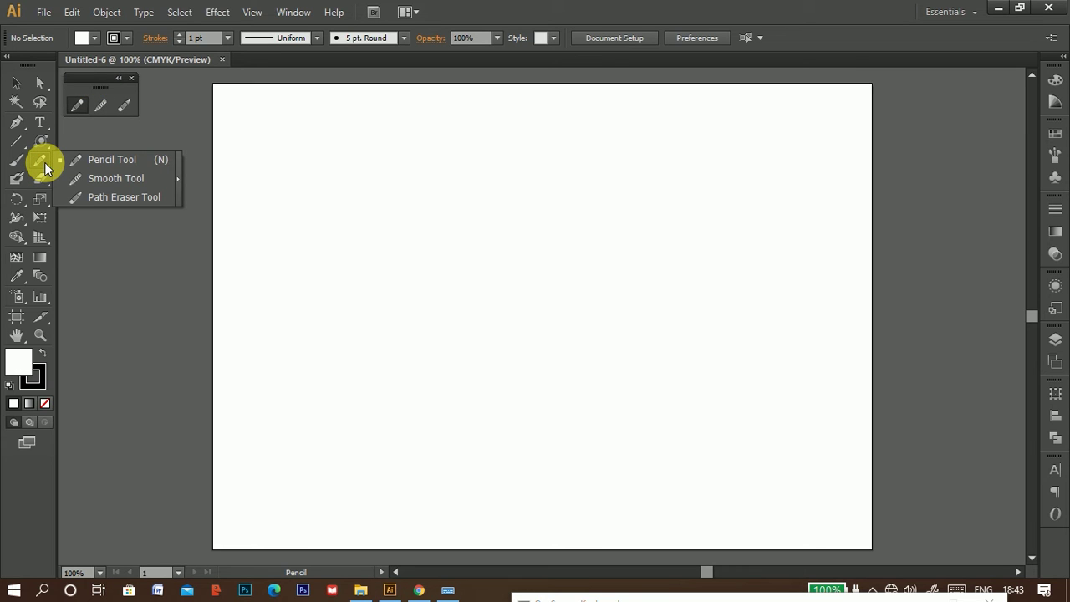
# Step: With the Pencil tool, draw a grid of wavy horizontal and vertical lines, plus one long curve beneath it
pyautogui.click(76, 105)
pyautogui.moveTo(281, 176)
pyautogui.mouseDown()
pyautogui.moveTo(438, 163)
pyautogui.moveTo(658, 174)
pyautogui.moveTo(684, 159)
pyautogui.mouseUp()
pyautogui.moveTo(309, 246)
pyautogui.mouseDown()
pyautogui.moveTo(456, 250)
pyautogui.moveTo(708, 219)
pyautogui.mouseUp()
pyautogui.moveTo(305, 313); pyautogui.dragTo(718, 302)
pyautogui.moveTo(341, 348); pyautogui.dragTo(796, 338)
pyautogui.moveTo(752, 145)
pyautogui.mouseDown()
pyautogui.moveTo(770, 317)
pyautogui.moveTo(756, 382)
pyautogui.mouseUp()
pyautogui.moveTo(461, 134)
pyautogui.mouseDown()
pyautogui.moveTo(520, 281)
pyautogui.moveTo(478, 350)
pyautogui.mouseUp()
pyautogui.moveTo(365, 135); pyautogui.dragTo(376, 365)
pyautogui.moveTo(576, 133)
pyautogui.mouseDown()
pyautogui.moveTo(573, 239)
pyautogui.moveTo(592, 354)
pyautogui.mouseUp()
pyautogui.moveTo(647, 147)
pyautogui.mouseDown()
pyautogui.moveTo(632, 200)
pyautogui.moveTo(649, 346)
pyautogui.mouseUp()
pyautogui.moveTo(337, 389)
pyautogui.mouseDown()
pyautogui.moveTo(736, 425)
pyautogui.moveTo(758, 391)
pyautogui.mouseUp()
# Step: Draw small freehand loops and curls around the left side of the wavy grid
pyautogui.moveTo(378, 330)
pyautogui.mouseDown()
pyautogui.moveTo(471, 270)
pyautogui.moveTo(456, 294)
pyautogui.mouseUp()
pyautogui.moveTo(249, 242)
pyautogui.mouseDown()
pyautogui.moveTo(296, 230)
pyautogui.moveTo(250, 255)
pyautogui.mouseUp()
pyautogui.moveTo(310, 176)
pyautogui.mouseDown()
pyautogui.moveTo(341, 232)
pyautogui.moveTo(316, 233)
pyautogui.moveTo(333, 248)
pyautogui.mouseUp()
pyautogui.moveTo(306, 327); pyautogui.dragTo(291, 316)
pyautogui.moveTo(275, 239); pyautogui.dragTo(269, 226)
pyautogui.moveTo(342, 210); pyautogui.dragTo(341, 219)
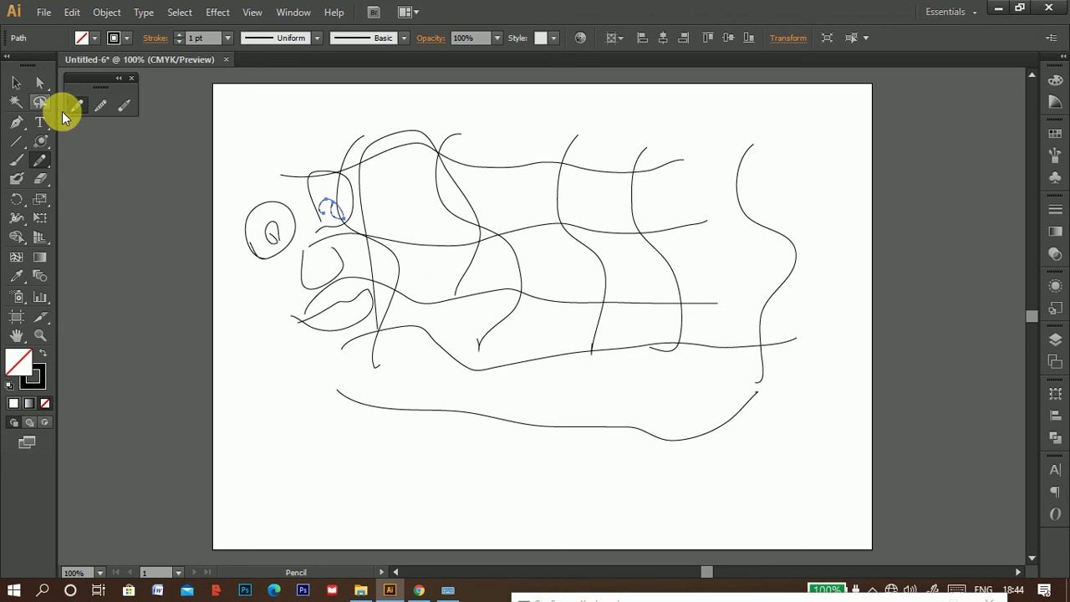
# Step: Select all the grid lines and loops on the artboard and delete them
pyautogui.click(16, 82)
pyautogui.moveTo(238, 130)
pyautogui.mouseDown()
pyautogui.moveTo(539, 368)
pyautogui.moveTo(808, 459)
pyautogui.mouseUp()
pyautogui.press('Delete')
# Step: With the Pencil tool, sketch a cartoon face's two eyes, nose and mouth in the artboard's upper-left area
pyautogui.click(76, 106)
pyautogui.moveTo(303, 238)
pyautogui.mouseDown()
pyautogui.moveTo(352, 203)
pyautogui.moveTo(302, 236)
pyautogui.mouseUp()
pyautogui.moveTo(428, 224)
pyautogui.mouseDown()
pyautogui.moveTo(410, 185)
pyautogui.moveTo(397, 226)
pyautogui.mouseUp()
pyautogui.moveTo(356, 269); pyautogui.dragTo(415, 245)
pyautogui.moveTo(354, 269); pyautogui.dragTo(405, 258)
pyautogui.moveTo(316, 329)
pyautogui.mouseDown()
pyautogui.moveTo(413, 311)
pyautogui.moveTo(490, 248)
pyautogui.mouseUp()
pyautogui.moveTo(366, 343)
pyautogui.mouseDown()
pyautogui.moveTo(415, 367)
pyautogui.moveTo(458, 324)
pyautogui.mouseUp()
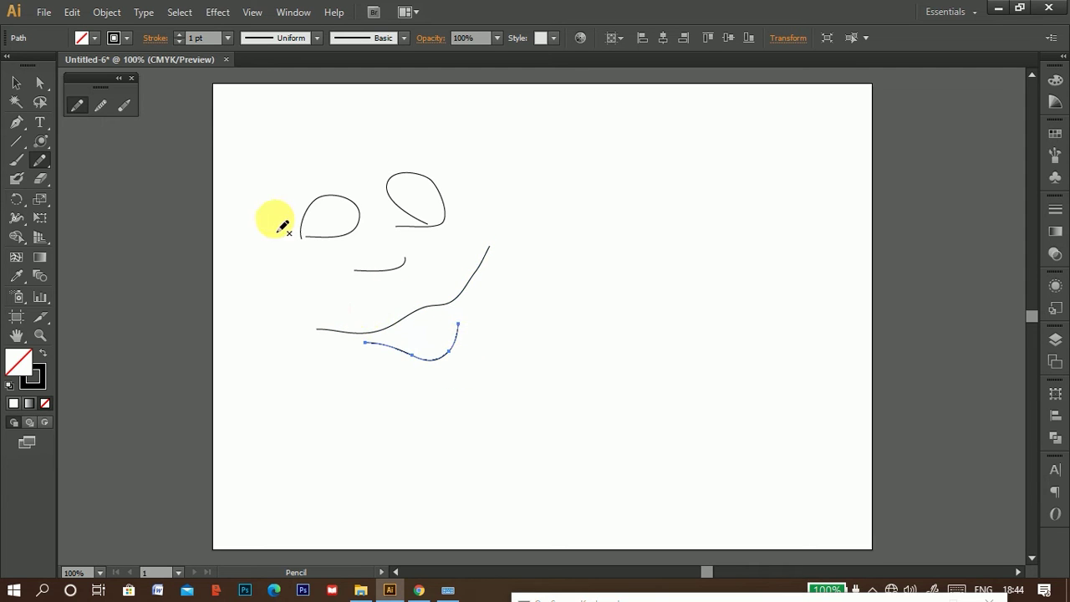
# Step: Draw curved eyebrow and hair strokes above both eyes of the cartoon face
pyautogui.moveTo(355, 175)
pyautogui.mouseDown()
pyautogui.moveTo(330, 142)
pyautogui.moveTo(280, 236)
pyautogui.mouseUp()
pyautogui.moveTo(371, 157)
pyautogui.mouseDown()
pyautogui.moveTo(412, 119)
pyautogui.moveTo(467, 171)
pyautogui.mouseUp()
pyautogui.moveTo(307, 153)
pyautogui.mouseDown()
pyautogui.moveTo(278, 240)
pyautogui.moveTo(320, 176)
pyautogui.mouseUp()
pyautogui.moveTo(373, 157)
pyautogui.mouseDown()
pyautogui.moveTo(424, 150)
pyautogui.moveTo(460, 185)
pyautogui.mouseUp()
pyautogui.moveTo(395, 127); pyautogui.dragTo(487, 171)
pyautogui.moveTo(352, 156); pyautogui.dragTo(477, 168)
pyautogui.moveTo(343, 126)
pyautogui.mouseDown()
pyautogui.moveTo(285, 126)
pyautogui.moveTo(242, 209)
pyautogui.mouseUp()
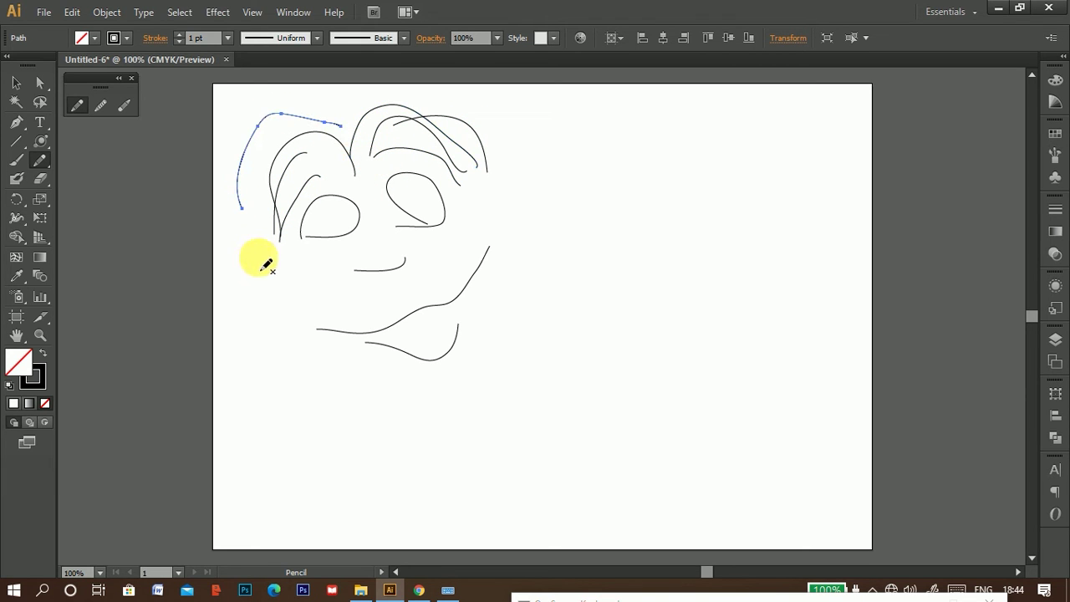
# Step: Add the ears, the large jaw outline and the inner mouth lines to the cartoon face
pyautogui.moveTo(280, 252)
pyautogui.mouseDown()
pyautogui.moveTo(270, 316)
pyautogui.moveTo(298, 290)
pyautogui.mouseUp()
pyautogui.moveTo(478, 179)
pyautogui.mouseDown()
pyautogui.moveTo(504, 216)
pyautogui.moveTo(494, 222)
pyautogui.mouseUp()
pyautogui.moveTo(301, 343)
pyautogui.mouseDown()
pyautogui.moveTo(546, 404)
pyautogui.moveTo(529, 223)
pyautogui.mouseUp()
pyautogui.moveTo(505, 259)
pyautogui.mouseDown()
pyautogui.moveTo(527, 350)
pyautogui.moveTo(428, 423)
pyautogui.moveTo(488, 385)
pyautogui.moveTo(416, 394)
pyautogui.moveTo(508, 365)
pyautogui.mouseUp()
pyautogui.moveTo(403, 337)
pyautogui.mouseDown()
pyautogui.moveTo(432, 360)
pyautogui.moveTo(451, 329)
pyautogui.moveTo(426, 332)
pyautogui.mouseUp()
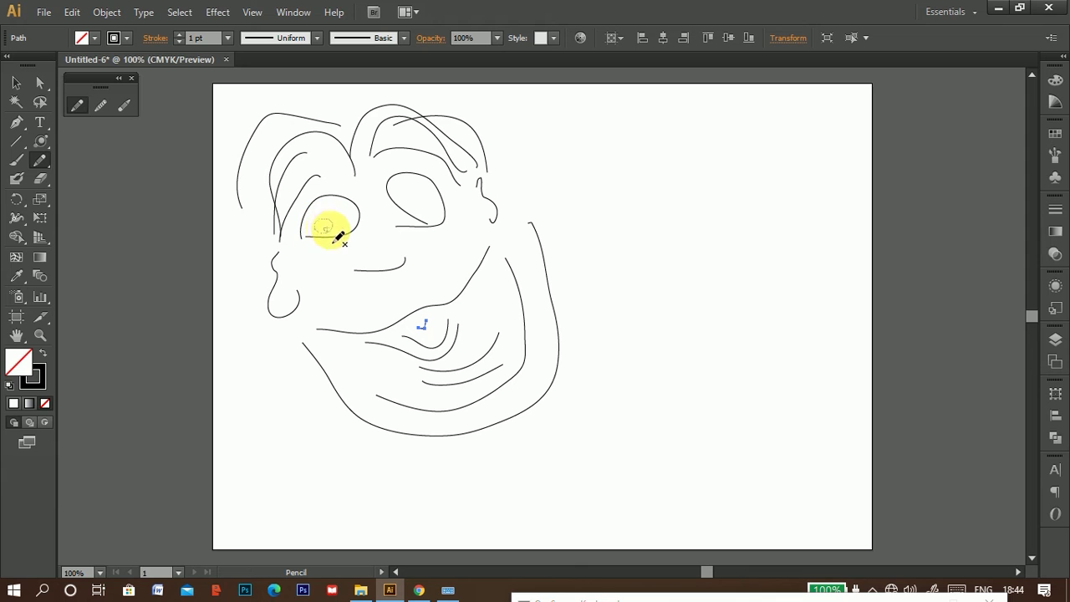
# Step: Scribble pupils in both eyes and draw extra hair strokes around the top and side of the head
pyautogui.moveTo(329, 234); pyautogui.dragTo(328, 234)
pyautogui.moveTo(396, 203); pyautogui.dragTo(427, 218)
pyautogui.moveTo(241, 216)
pyautogui.mouseDown()
pyautogui.moveTo(272, 239)
pyautogui.moveTo(280, 219)
pyautogui.mouseUp()
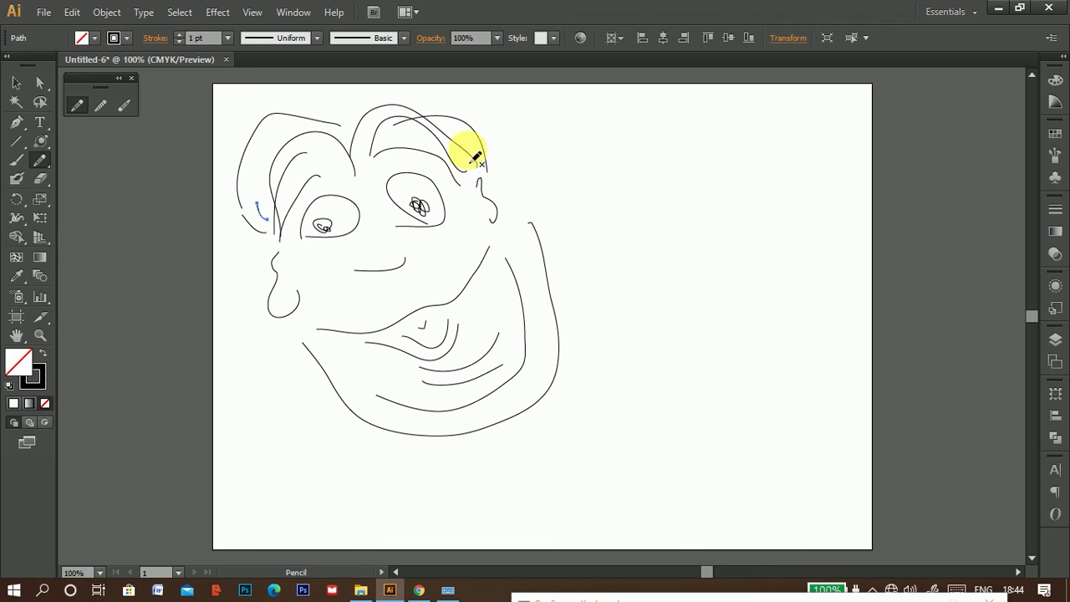
pyautogui.moveTo(352, 105)
pyautogui.mouseDown()
pyautogui.moveTo(483, 179)
pyautogui.moveTo(339, 104)
pyautogui.mouseUp()
pyautogui.moveTo(393, 135)
pyautogui.mouseDown()
pyautogui.moveTo(333, 94)
pyautogui.moveTo(255, 153)
pyautogui.moveTo(258, 209)
pyautogui.mouseUp()
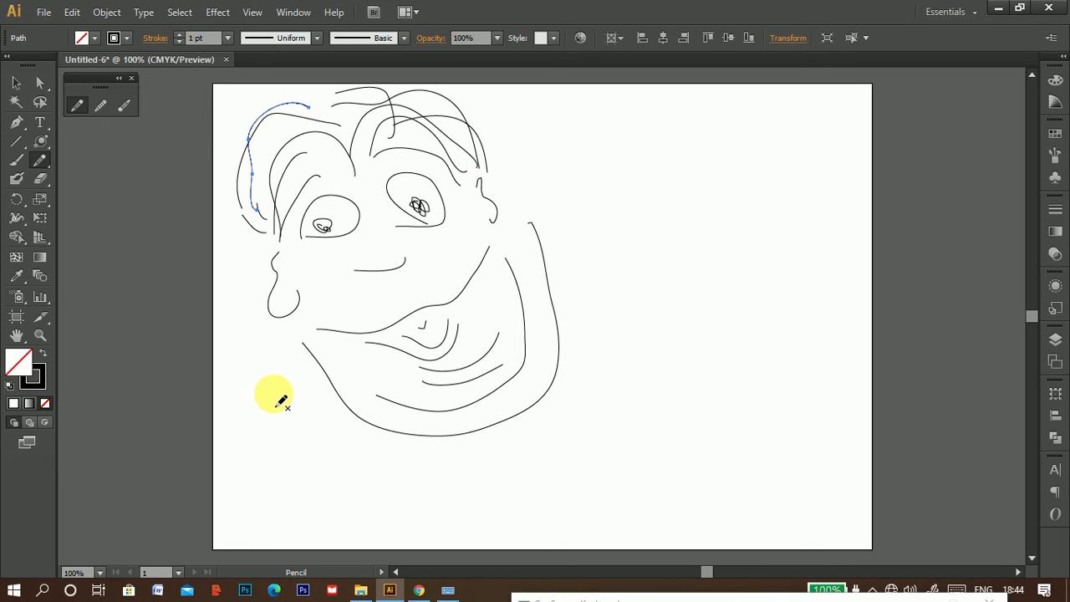
# Step: Select the whole cartoon face drawing and delete it
pyautogui.click(17, 83)
pyautogui.moveTo(227, 95); pyautogui.dragTo(573, 425)
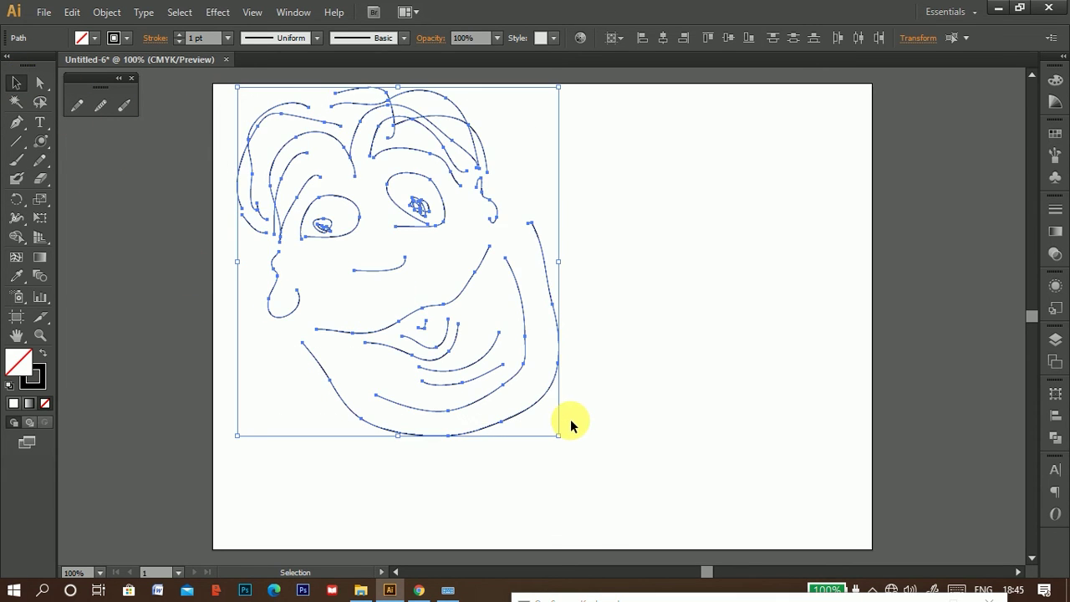
pyautogui.press('Delete')
# Step: Reset the Pencil tool options to their defaults and set Fidelity to 20 pixels
pyautogui.click(78, 104)
pyautogui.doubleClick(76, 104)
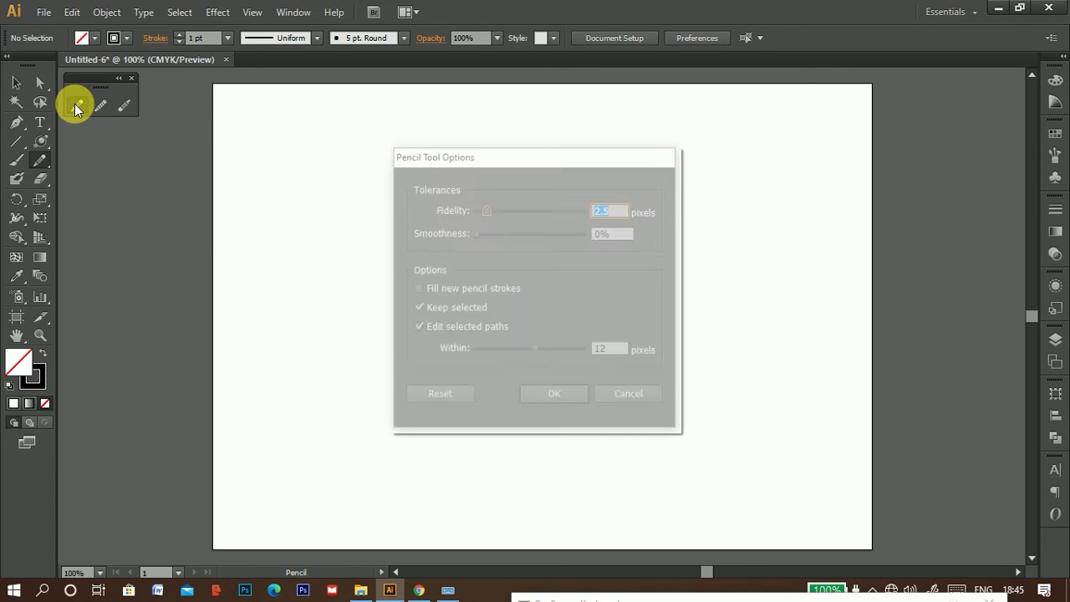
pyautogui.moveTo(411, 159)
pyautogui.mouseDown()
pyautogui.moveTo(725, 120)
pyautogui.moveTo(743, 102)
pyautogui.mouseUp()
pyautogui.click(765, 339)
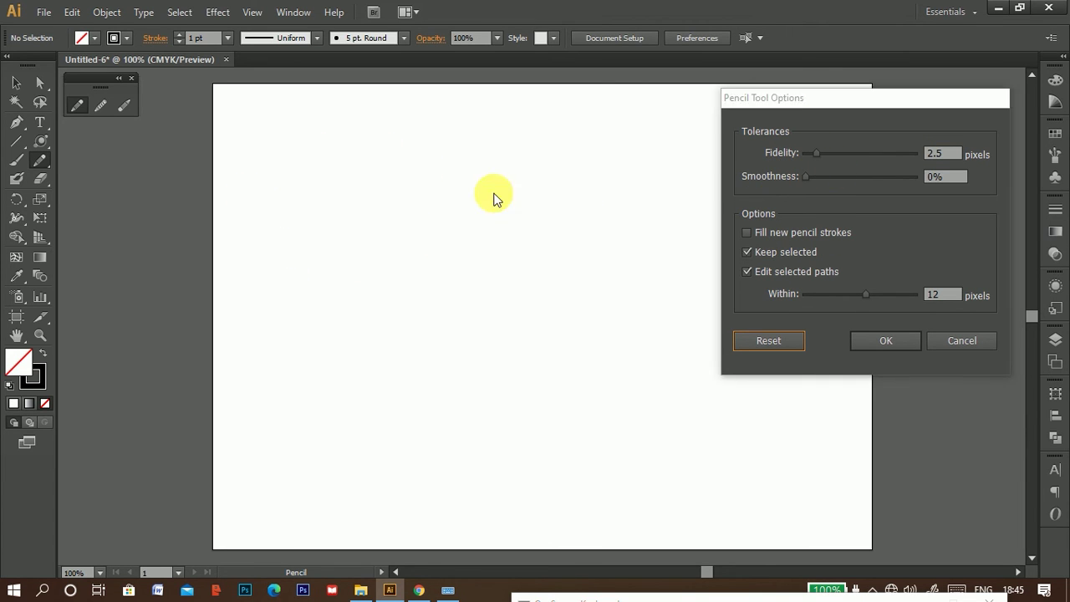
pyautogui.moveTo(819, 152); pyautogui.dragTo(889, 156)
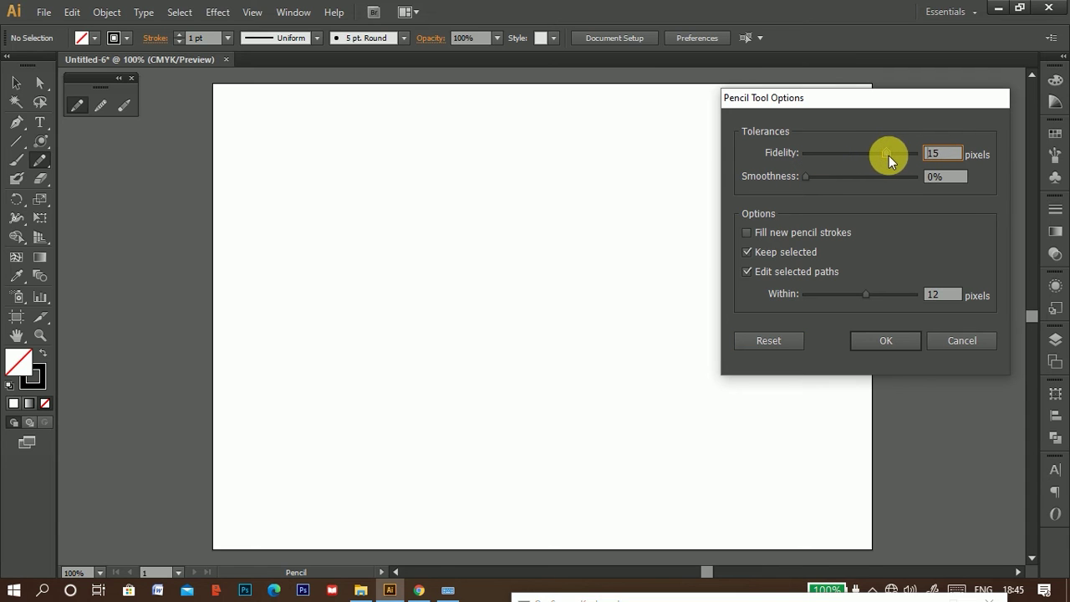
pyautogui.click(885, 340)
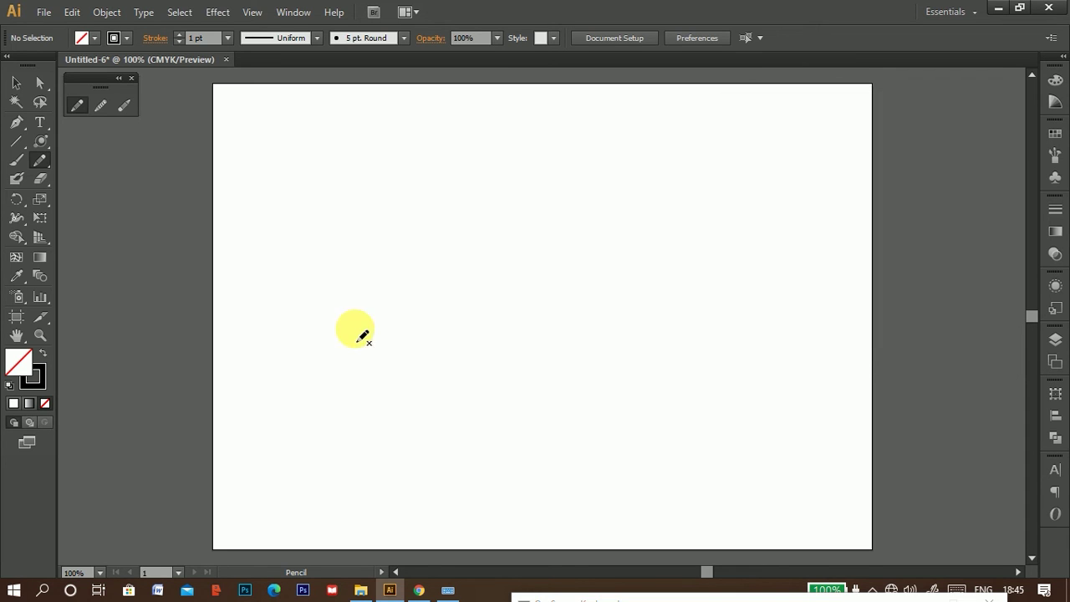
# Step: Draw four long freehand pencil strokes, two at the left, one wavy near the top and one at the right
pyautogui.moveTo(267, 283)
pyautogui.mouseDown()
pyautogui.moveTo(311, 263)
pyautogui.moveTo(377, 277)
pyautogui.moveTo(530, 277)
pyautogui.mouseUp()
pyautogui.moveTo(292, 325); pyautogui.dragTo(495, 321)
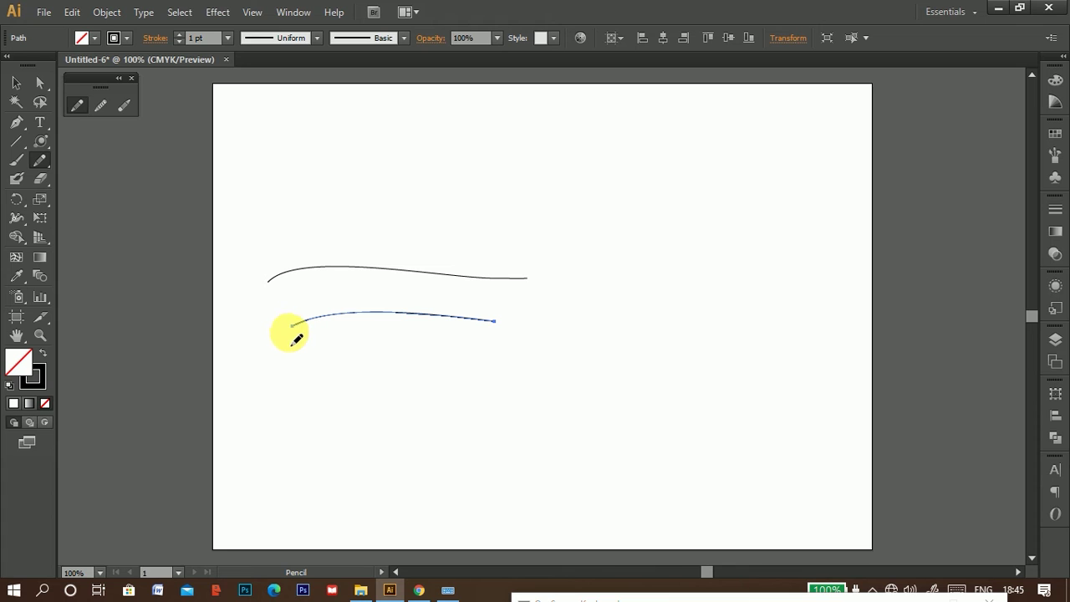
pyautogui.moveTo(400, 190)
pyautogui.mouseDown()
pyautogui.moveTo(585, 206)
pyautogui.moveTo(717, 190)
pyautogui.mouseUp()
pyautogui.moveTo(539, 336); pyautogui.dragTo(641, 334)
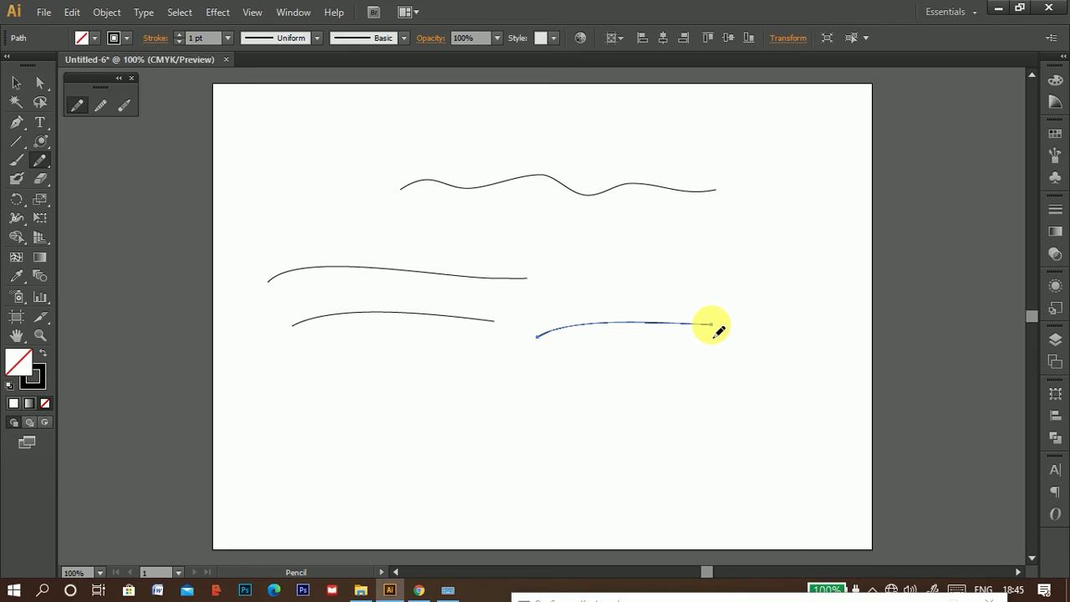
pyautogui.moveTo(710, 324); pyautogui.dragTo(711, 323)
# Step: Set the pencil's Fidelity to 0.5 pixels and draw a shaky horizontal stroke below the existing ones
pyautogui.doubleClick(74, 107)
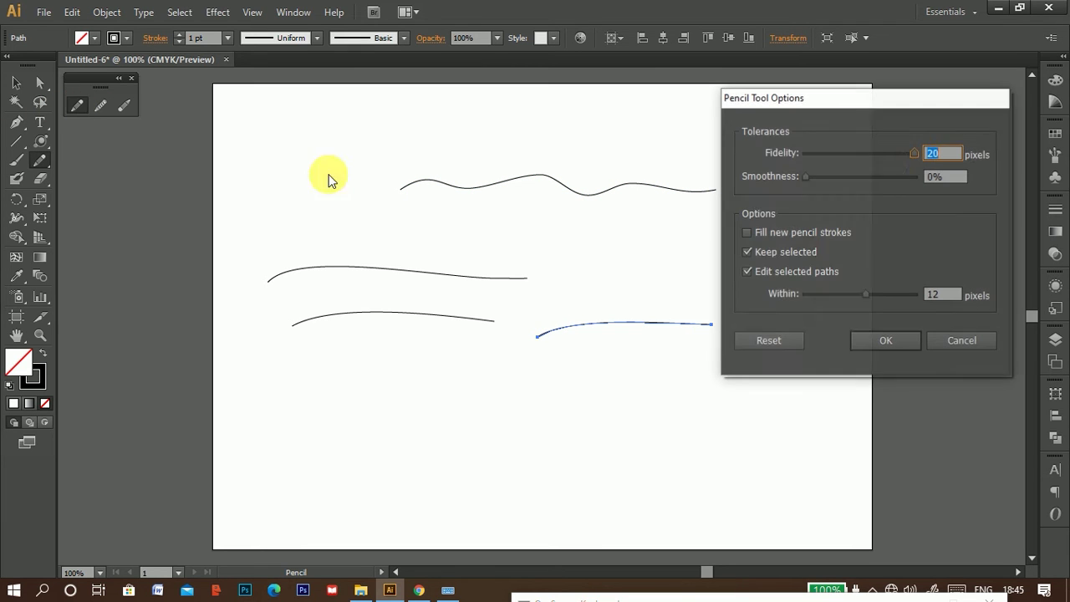
pyautogui.moveTo(909, 153); pyautogui.dragTo(722, 191)
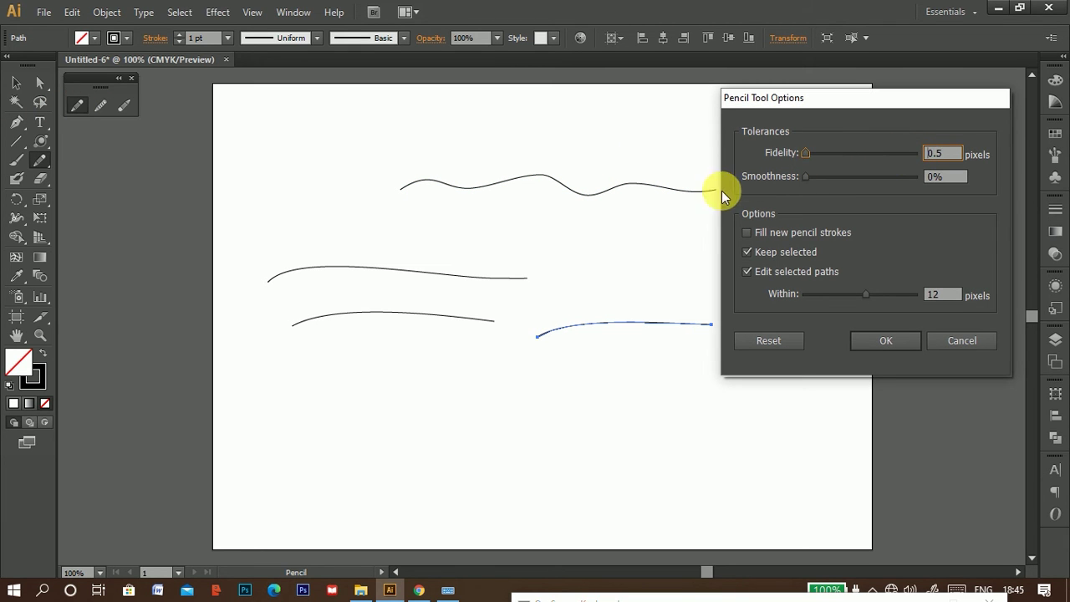
pyautogui.click(872, 338)
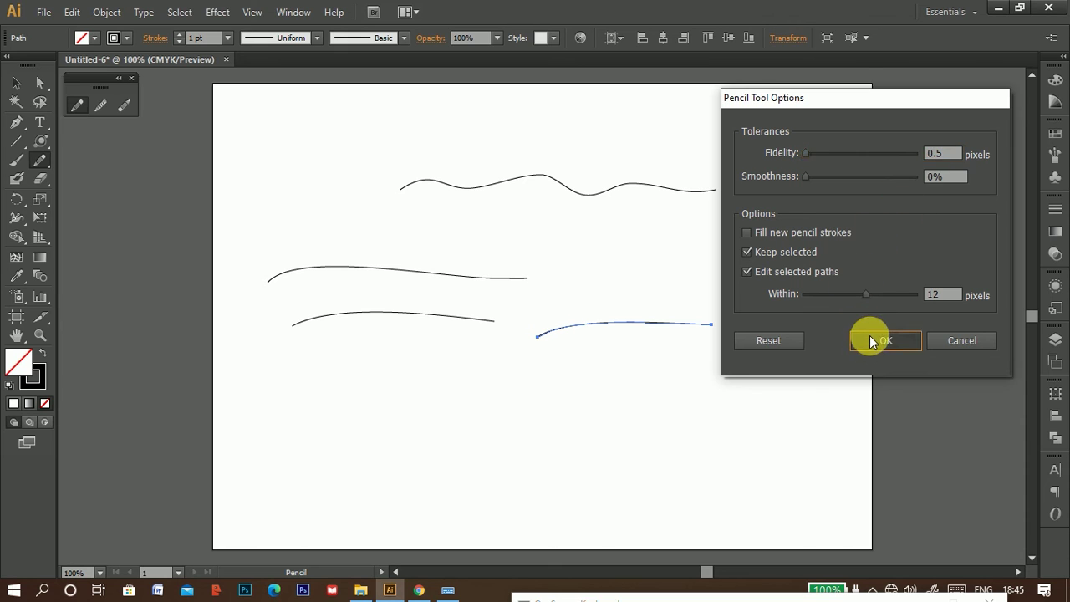
pyautogui.moveTo(404, 434)
pyautogui.mouseDown()
pyautogui.moveTo(629, 437)
pyautogui.moveTo(648, 426)
pyautogui.mouseUp()
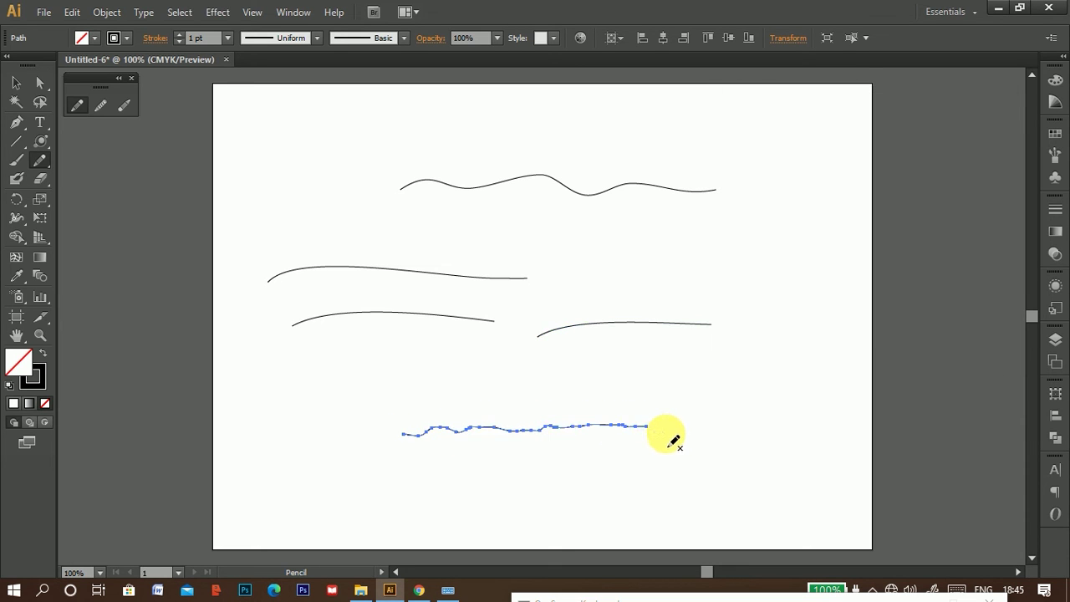
# Step: Move the shaky stroke just above the smooth right-hand stroke for comparison and deselect it
pyautogui.click(16, 82)
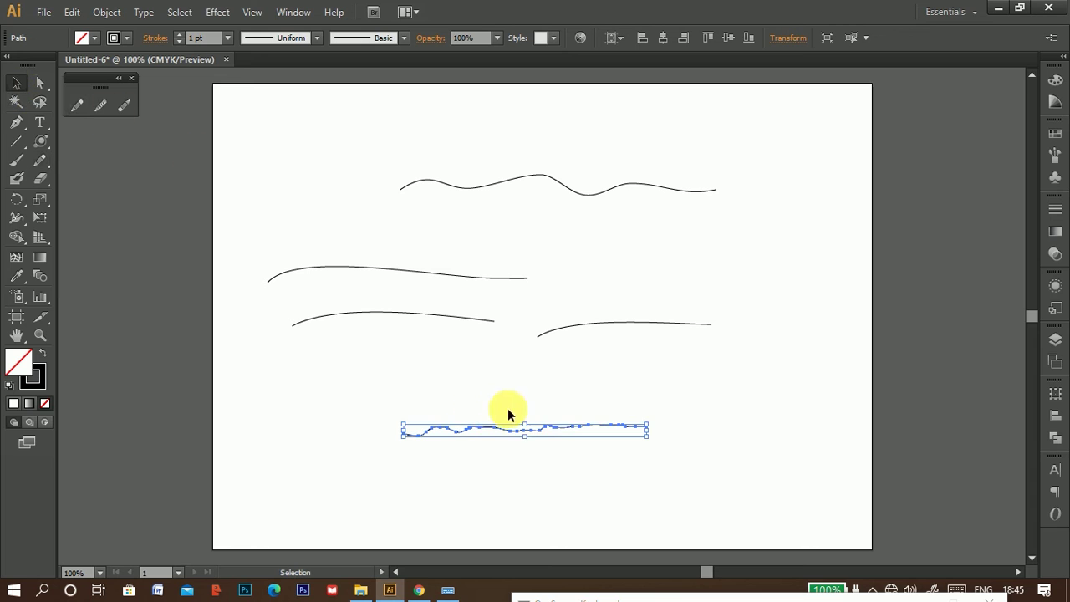
pyautogui.moveTo(514, 433)
pyautogui.mouseDown()
pyautogui.moveTo(626, 290)
pyautogui.moveTo(625, 302)
pyautogui.mouseUp()
pyautogui.click(610, 388)
pyautogui.click(621, 371)
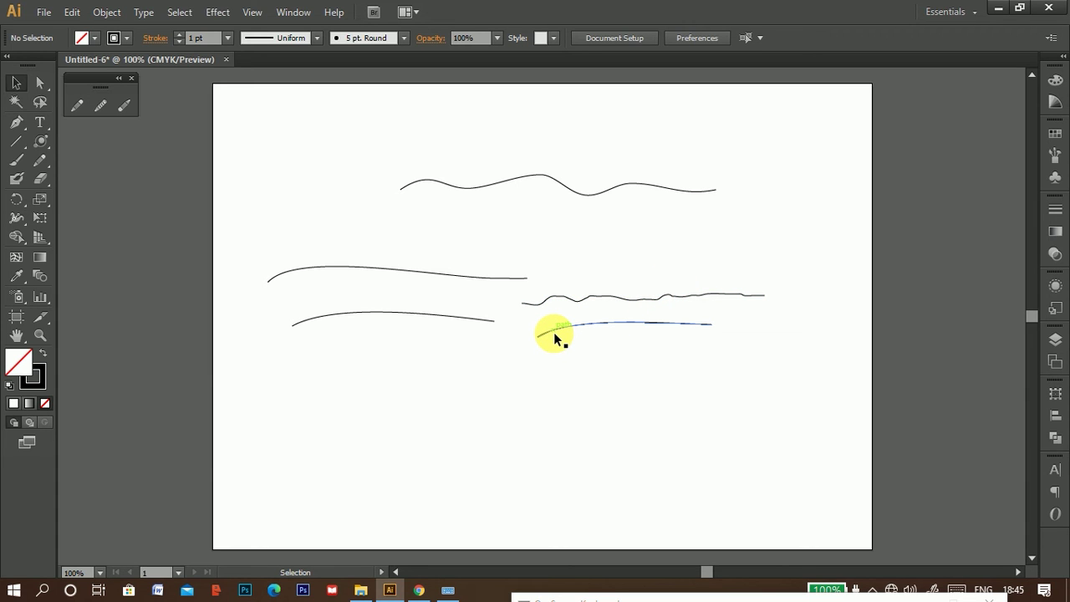
# Step: Set the pencil's Smoothness to 100% and draw wavy and zigzag strokes in the lower part of the artboard
pyautogui.doubleClick(76, 107)
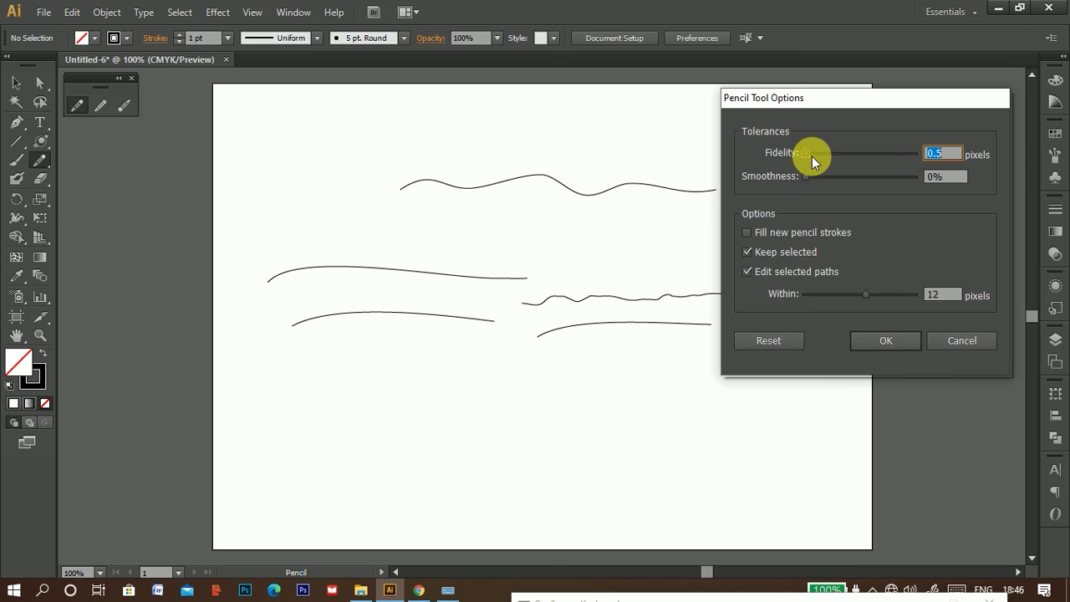
pyautogui.moveTo(805, 177); pyautogui.dragTo(824, 182)
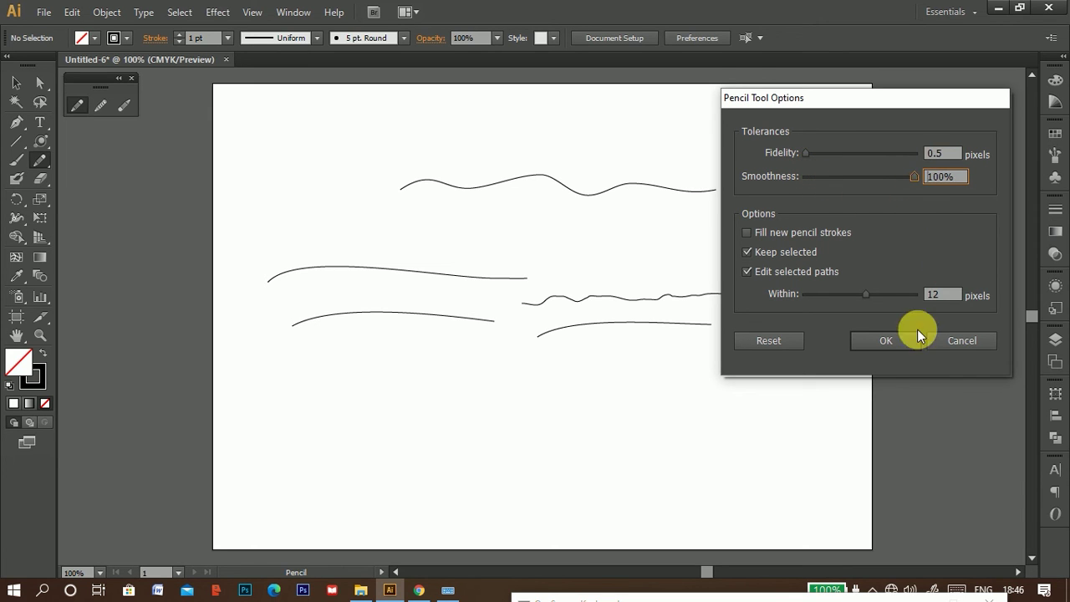
pyautogui.click(855, 344)
pyautogui.moveTo(489, 422); pyautogui.dragTo(620, 420)
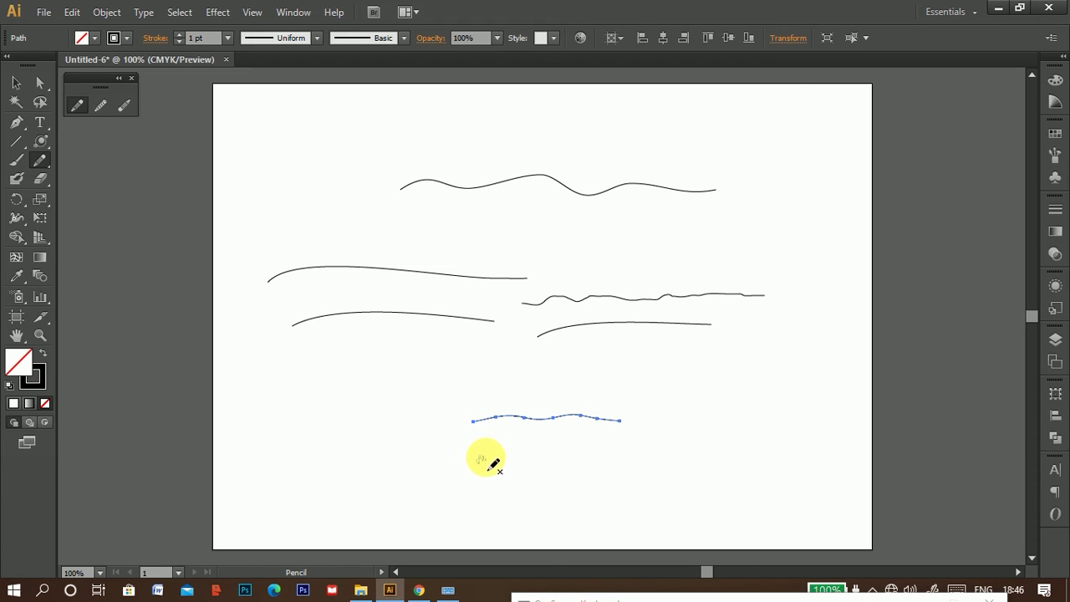
pyautogui.moveTo(549, 462)
pyautogui.mouseDown()
pyautogui.moveTo(617, 474)
pyautogui.moveTo(679, 452)
pyautogui.moveTo(724, 468)
pyautogui.mouseUp()
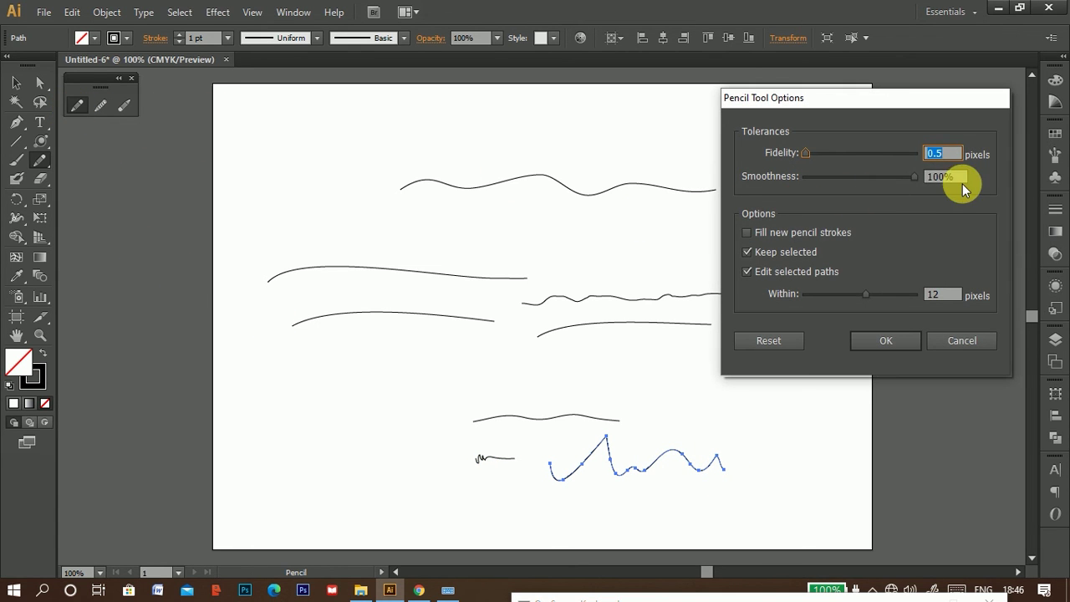
# Step: Set the pencil's Smoothness to 0% and draw a short jagged stroke above the wavy line near the top
pyautogui.moveTo(912, 175); pyautogui.dragTo(815, 183)
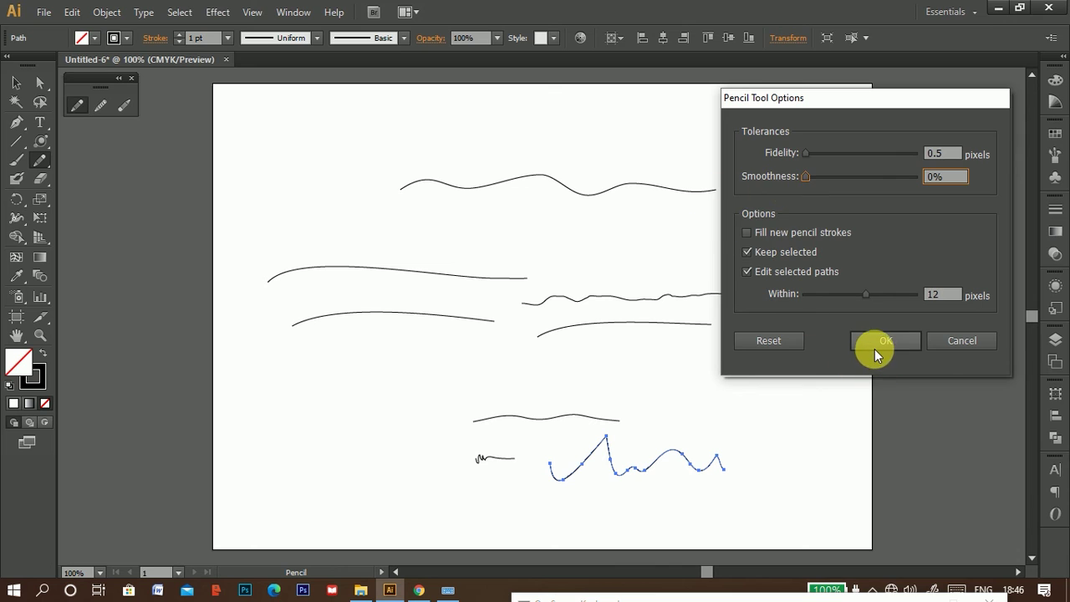
pyautogui.click(877, 345)
pyautogui.moveTo(362, 137); pyautogui.dragTo(452, 145)
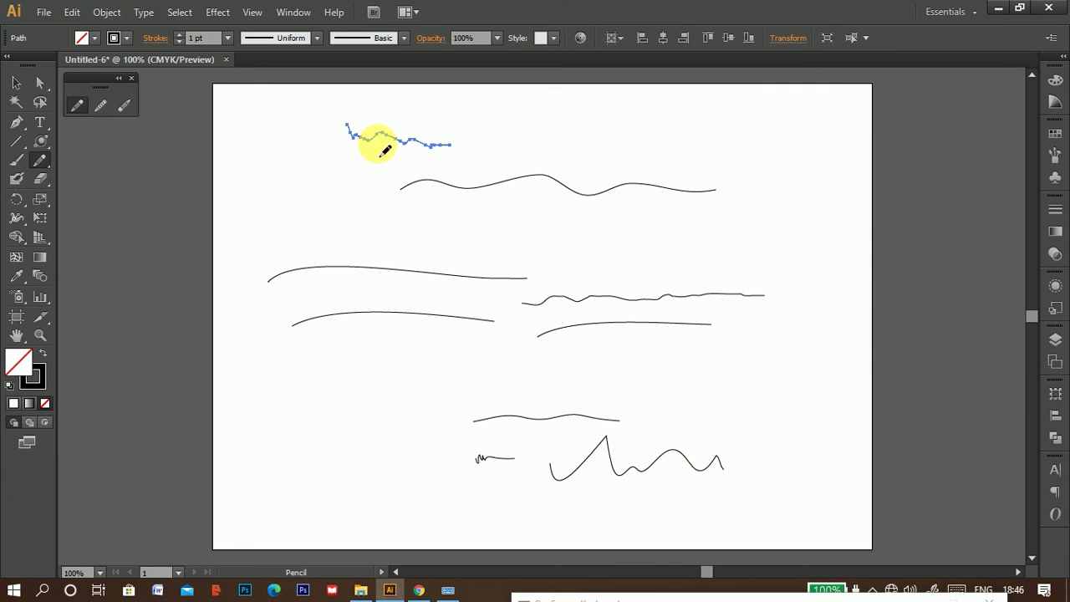
# Step: Set the pencil's Fidelity to 11.5 pixels and Smoothness to 100%, and draw three strokes across the artboard's lower middle
pyautogui.doubleClick(73, 106)
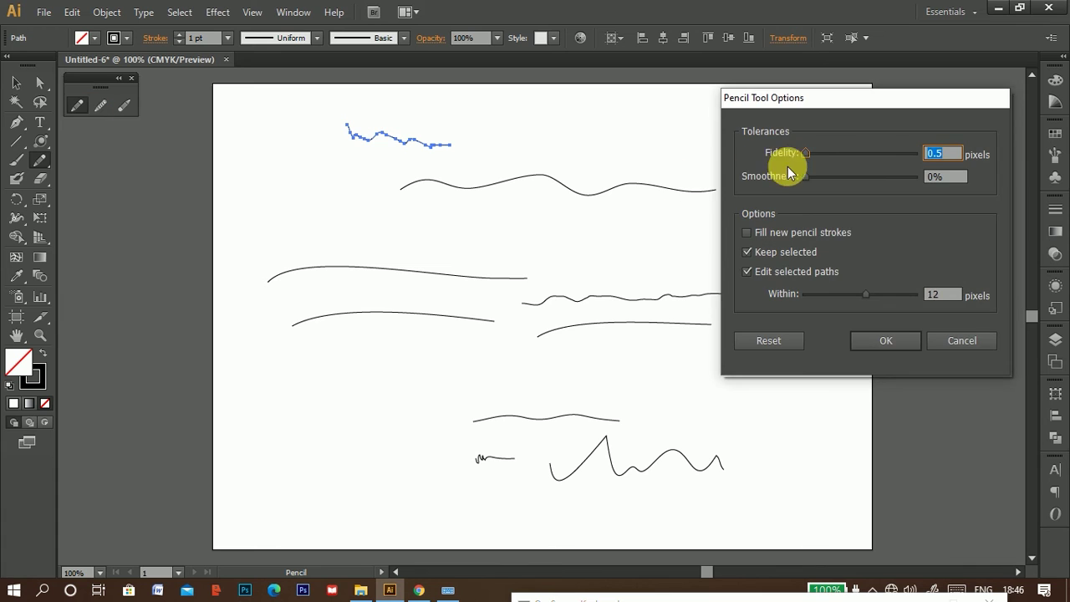
pyautogui.moveTo(807, 152); pyautogui.dragTo(867, 152)
pyautogui.moveTo(807, 177); pyautogui.dragTo(916, 177)
pyautogui.click(885, 341)
pyautogui.moveTo(349, 384)
pyautogui.mouseDown()
pyautogui.moveTo(373, 372)
pyautogui.moveTo(387, 382)
pyautogui.moveTo(494, 373)
pyautogui.mouseUp()
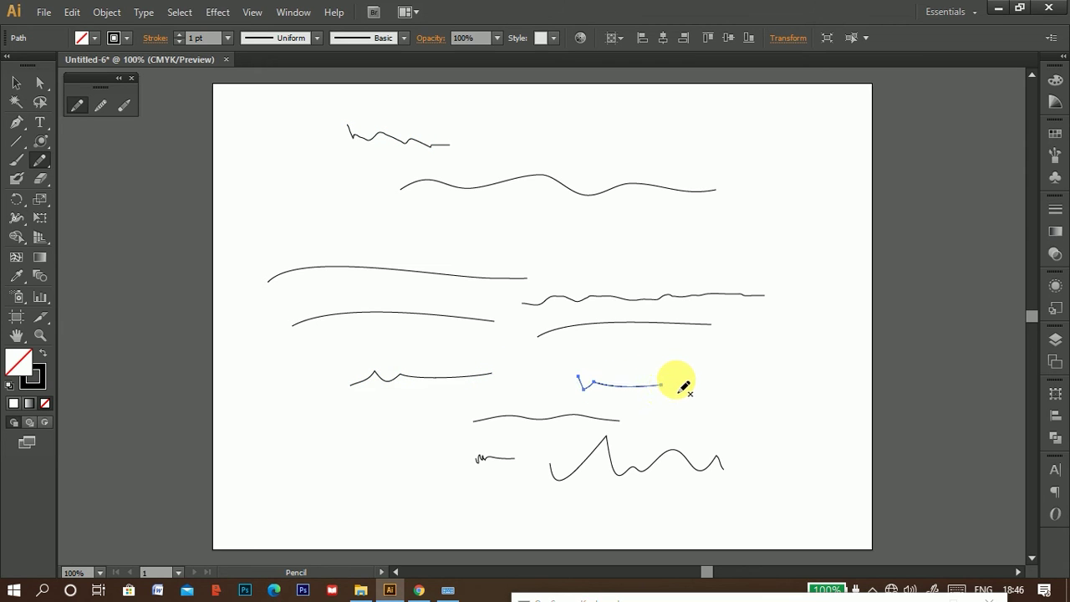
pyautogui.moveTo(724, 364); pyautogui.dragTo(827, 351)
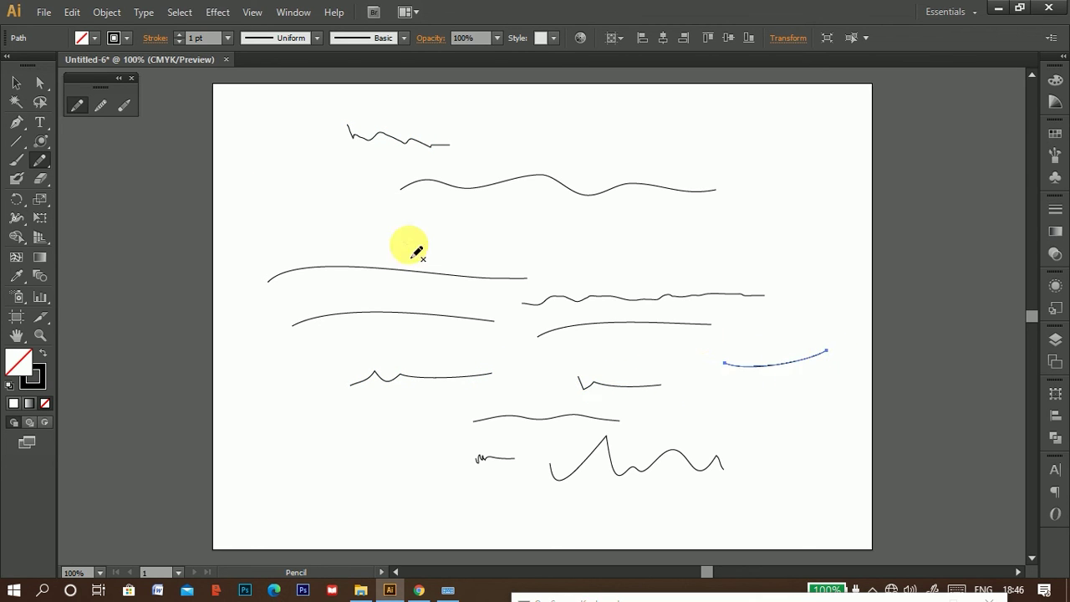
# Step: Restore the Pencil tool options to their default values
pyautogui.doubleClick(71, 103)
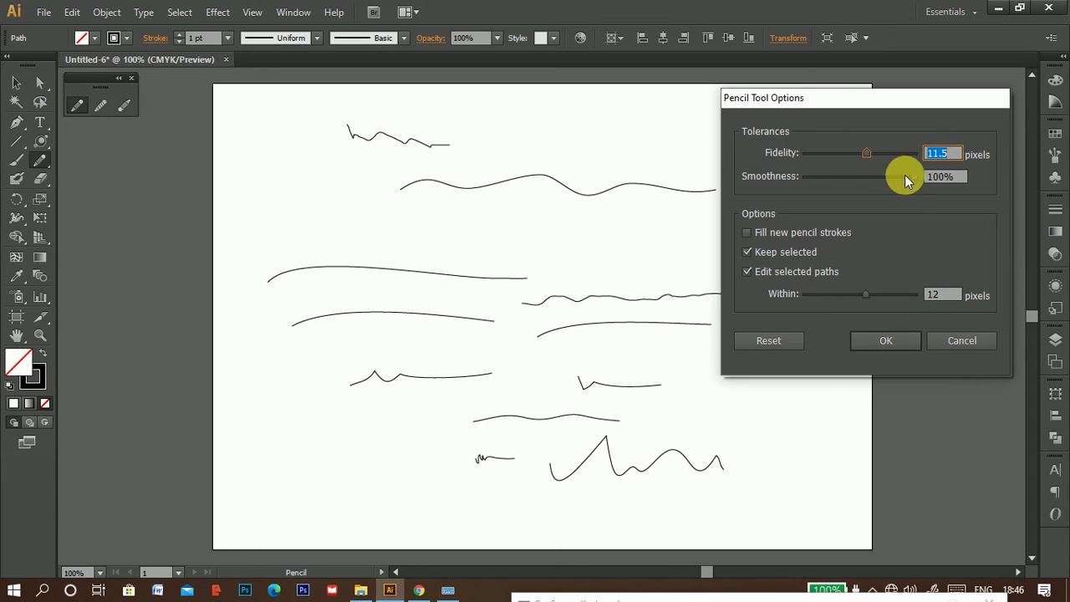
pyautogui.moveTo(916, 178); pyautogui.dragTo(727, 181)
pyautogui.moveTo(824, 162)
pyautogui.mouseDown()
pyautogui.moveTo(803, 163)
pyautogui.moveTo(814, 174)
pyautogui.mouseUp()
pyautogui.click(780, 338)
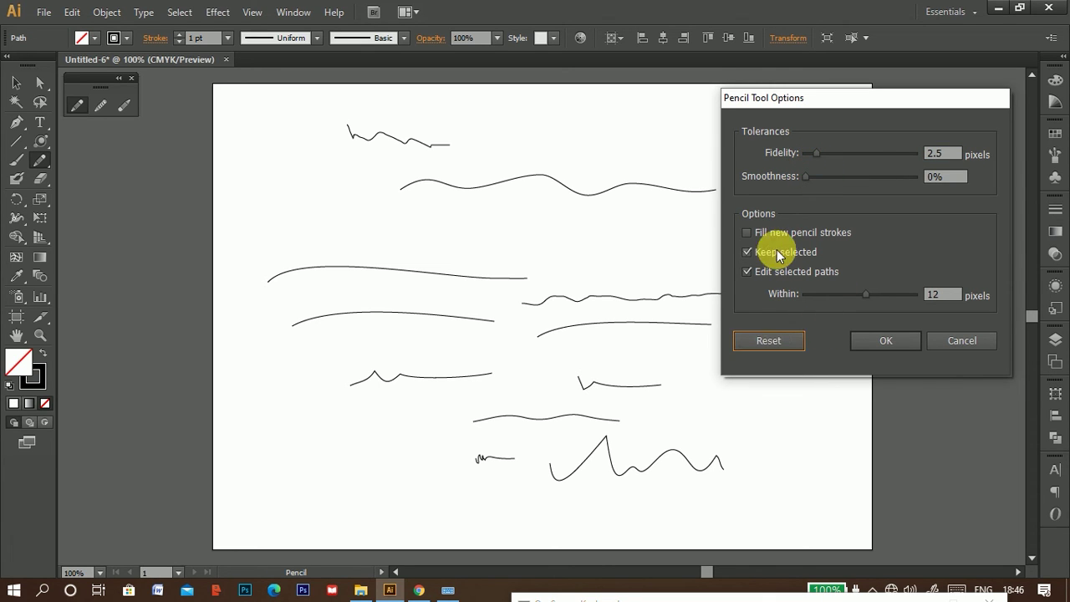
# Step: Enable Fill New Pencil Strokes for the Pencil tool and turn off Keep Selected and Edit Selected Paths
pyautogui.click(751, 253)
pyautogui.click(752, 273)
pyautogui.click(750, 232)
pyautogui.click(875, 341)
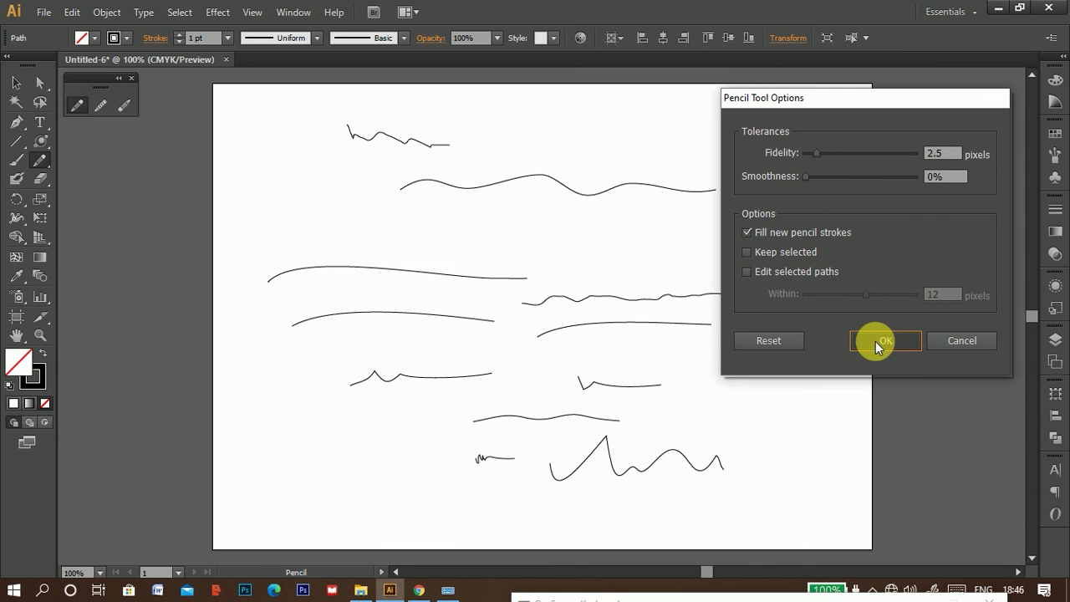
# Step: Set the fill colour to red and draw several filled pencil strokes around the artboard
pyautogui.doubleClick(13, 359)
pyautogui.moveTo(418, 321); pyautogui.dragTo(522, 209)
pyautogui.click(669, 206)
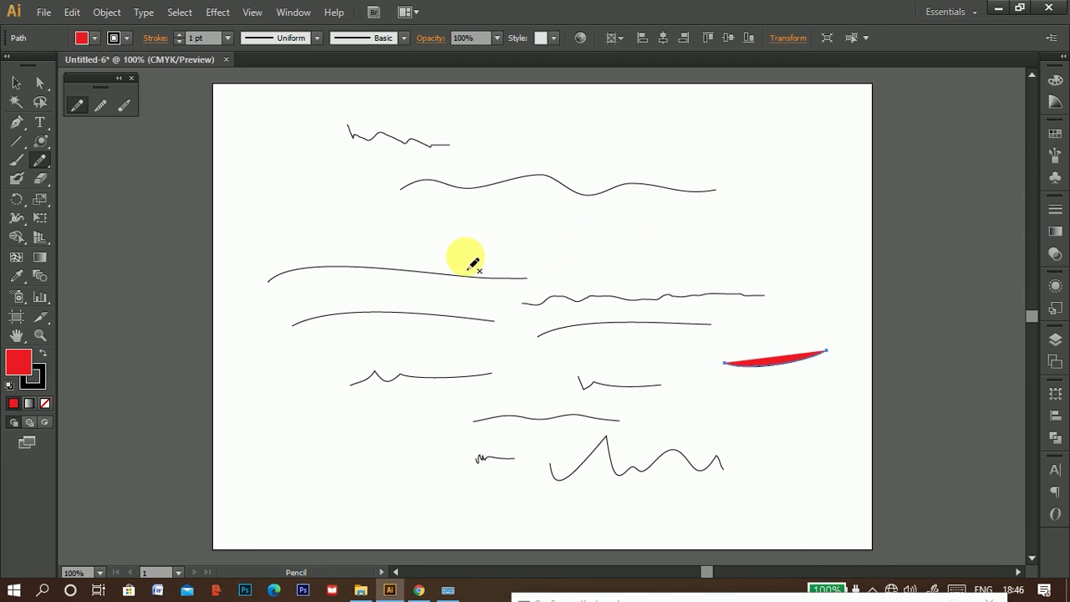
pyautogui.moveTo(467, 255); pyautogui.dragTo(736, 229)
pyautogui.moveTo(598, 139); pyautogui.dragTo(803, 157)
pyautogui.moveTo(801, 197)
pyautogui.mouseDown()
pyautogui.moveTo(759, 209)
pyautogui.moveTo(798, 188)
pyautogui.mouseUp()
pyautogui.moveTo(292, 348)
pyautogui.mouseDown()
pyautogui.moveTo(265, 394)
pyautogui.moveTo(284, 344)
pyautogui.mouseUp()
pyautogui.moveTo(353, 465)
pyautogui.mouseDown()
pyautogui.moveTo(355, 500)
pyautogui.moveTo(504, 499)
pyautogui.mouseUp()
pyautogui.moveTo(505, 427); pyautogui.dragTo(573, 495)
# Step: Select all the strokes on the artboard and delete them
pyautogui.click(16, 83)
pyautogui.moveTo(270, 119)
pyautogui.mouseDown()
pyautogui.moveTo(681, 377)
pyautogui.moveTo(783, 469)
pyautogui.mouseUp()
pyautogui.press('Delete')
# Step: Turn off Fill New Pencil Strokes, enable Keep Selected, and draw wavy and curling pencil strokes from the upper artboard downwards
pyautogui.doubleClick(80, 103)
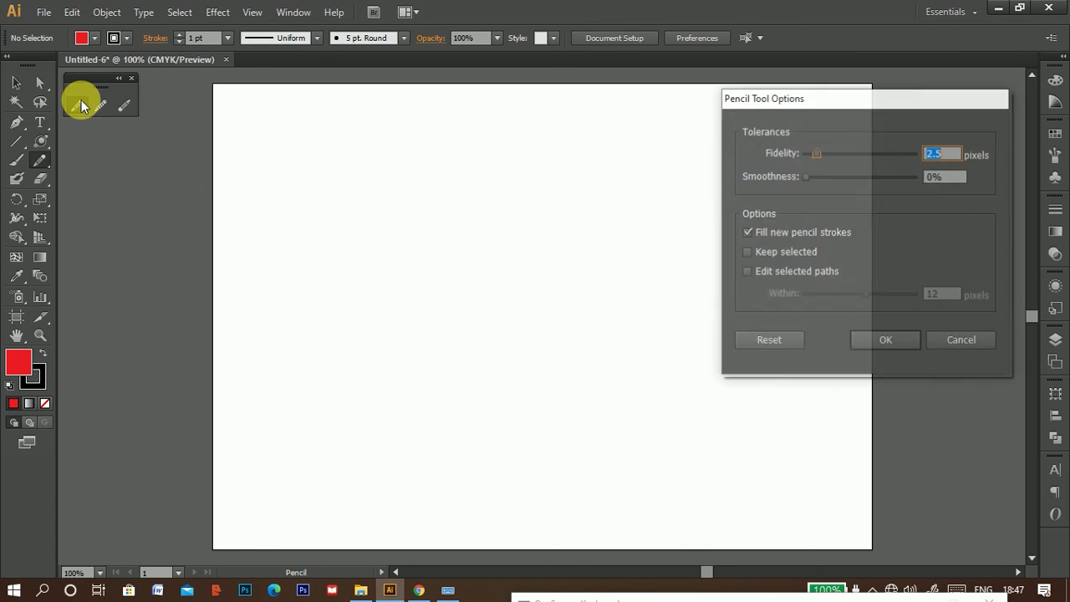
pyautogui.click(746, 252)
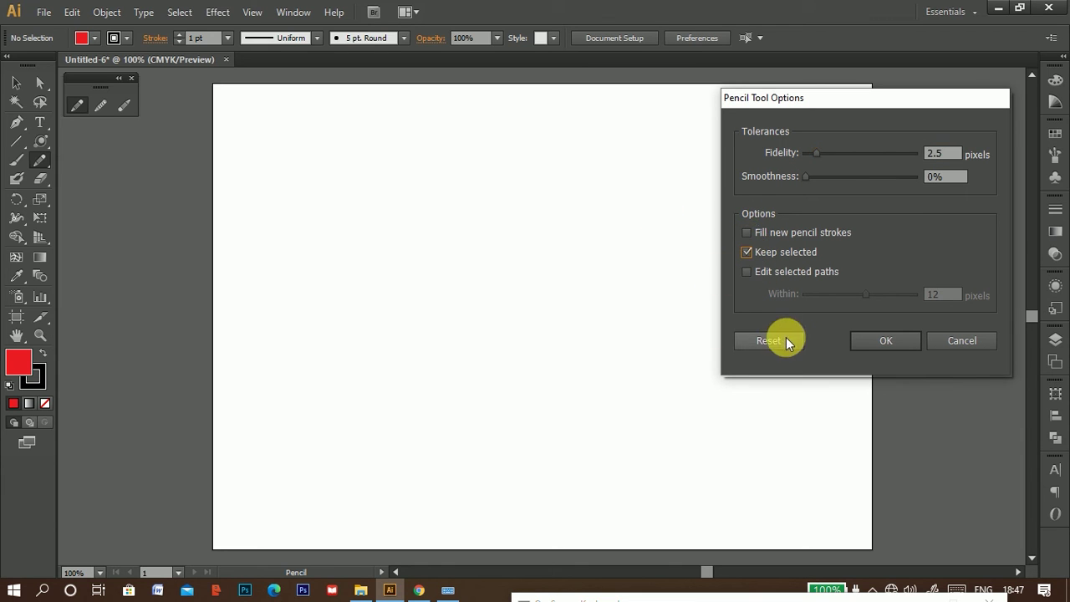
pyautogui.click(884, 340)
pyautogui.moveTo(277, 226)
pyautogui.mouseDown()
pyautogui.moveTo(356, 195)
pyautogui.moveTo(398, 223)
pyautogui.moveTo(523, 225)
pyautogui.mouseUp()
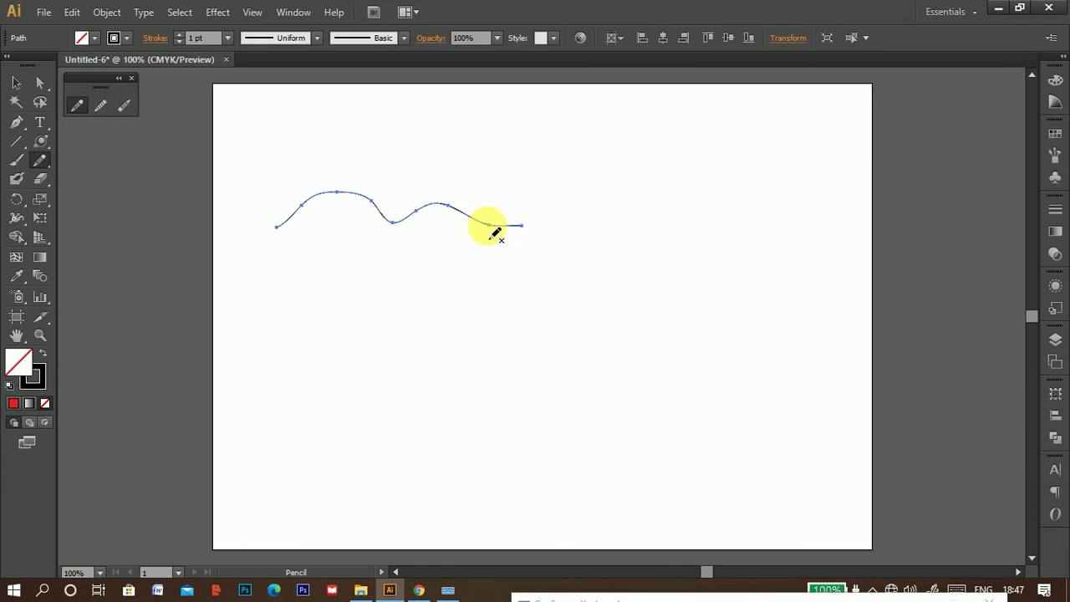
pyautogui.moveTo(640, 214)
pyautogui.mouseDown()
pyautogui.moveTo(637, 204)
pyautogui.moveTo(732, 242)
pyautogui.moveTo(716, 279)
pyautogui.mouseUp()
pyautogui.moveTo(588, 257)
pyautogui.mouseDown()
pyautogui.moveTo(450, 306)
pyautogui.moveTo(536, 313)
pyautogui.mouseUp()
pyautogui.moveTo(479, 294)
pyautogui.mouseDown()
pyautogui.moveTo(452, 355)
pyautogui.moveTo(546, 370)
pyautogui.moveTo(477, 410)
pyautogui.moveTo(532, 424)
pyautogui.mouseUp()
pyautogui.moveTo(533, 425)
pyautogui.mouseDown()
pyautogui.moveTo(476, 418)
pyautogui.moveTo(539, 446)
pyautogui.moveTo(540, 463)
pyautogui.moveTo(420, 466)
pyautogui.mouseUp()
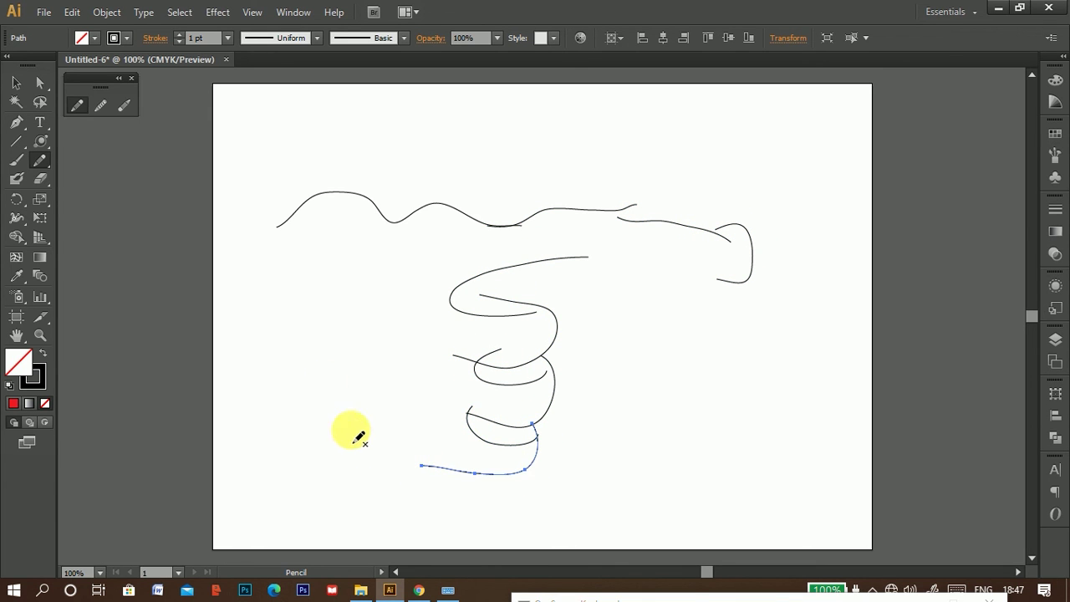
# Step: Enable the pencil's Edit Selected Paths with Keep Selected off, and draw overlapping wavy strokes along the artboard's upper edge
pyautogui.doubleClick(79, 109)
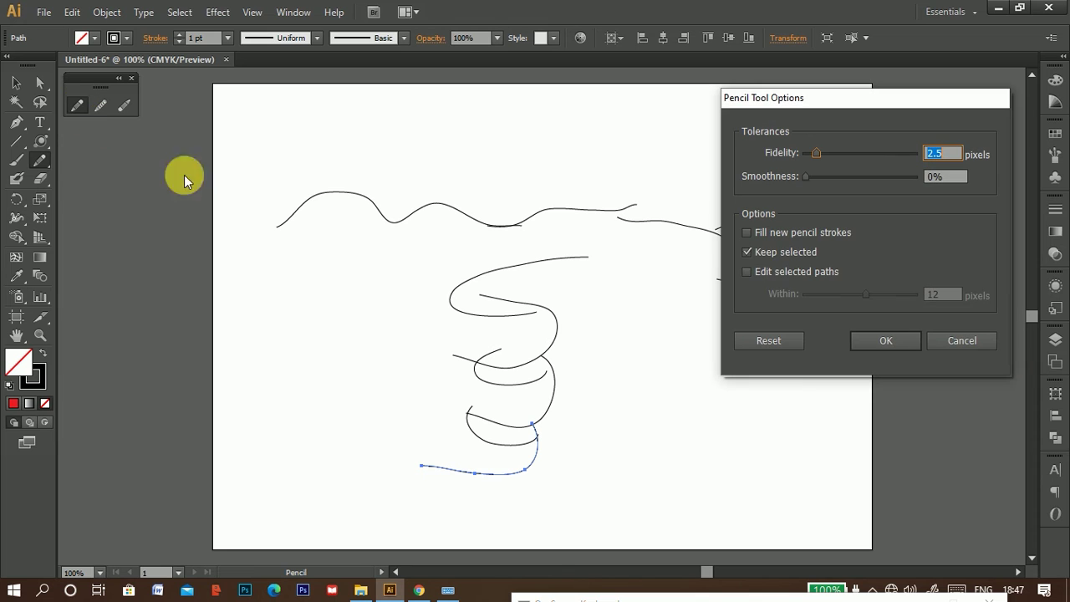
pyautogui.click(745, 271)
pyautogui.click(891, 341)
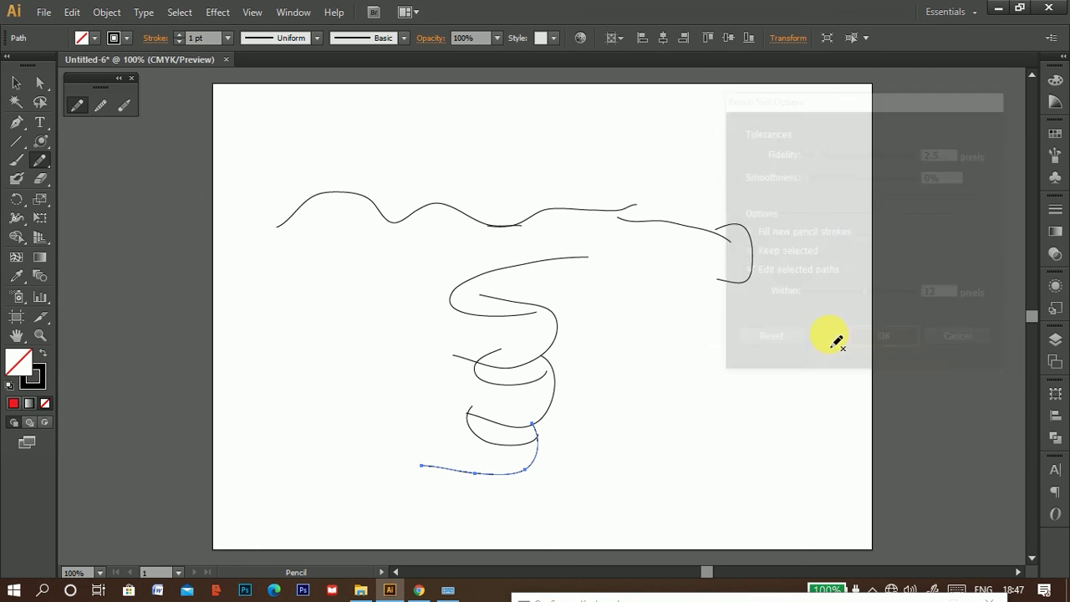
pyautogui.moveTo(479, 142); pyautogui.dragTo(683, 131)
pyautogui.moveTo(618, 138)
pyautogui.mouseDown()
pyautogui.moveTo(735, 119)
pyautogui.moveTo(784, 143)
pyautogui.mouseUp()
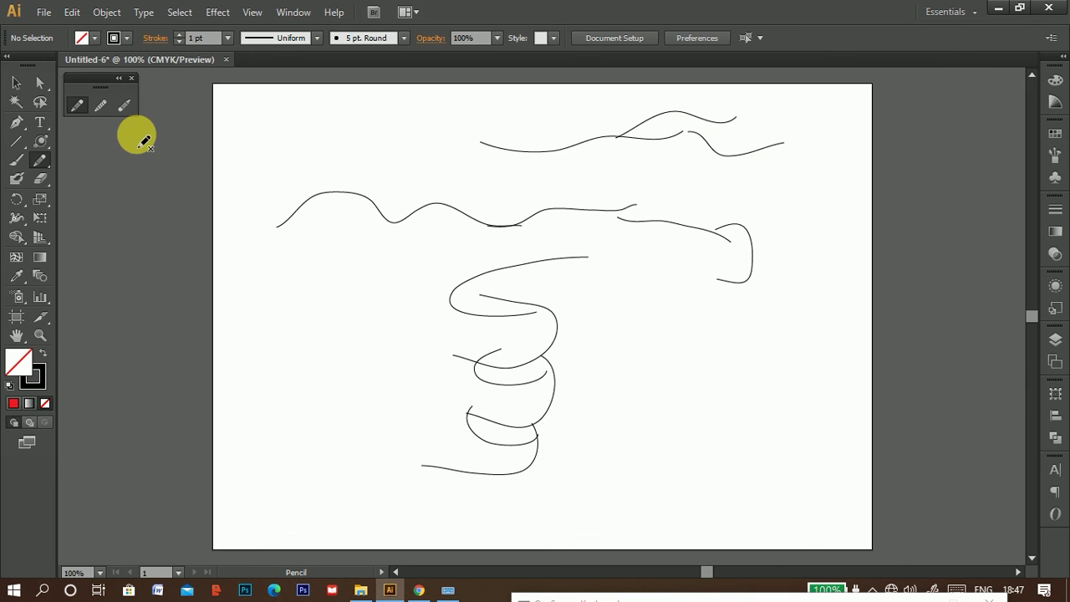
# Step: Turn Keep Selected on alongside Edit Selected Paths, and draw a looping scribble beside the curling strokes and curved strokes on their other side
pyautogui.doubleClick(75, 108)
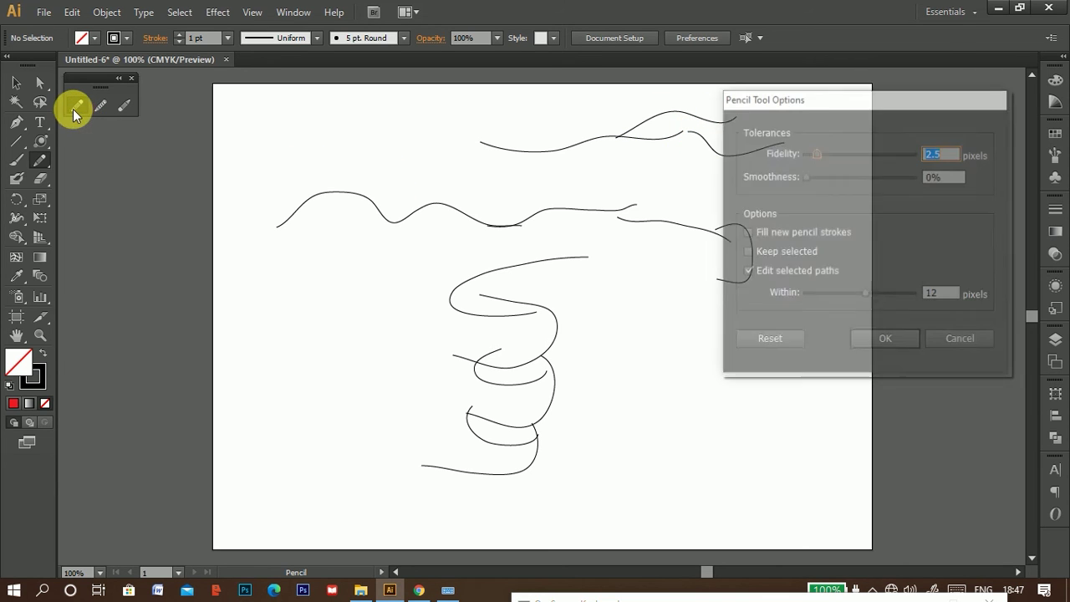
pyautogui.click(748, 251)
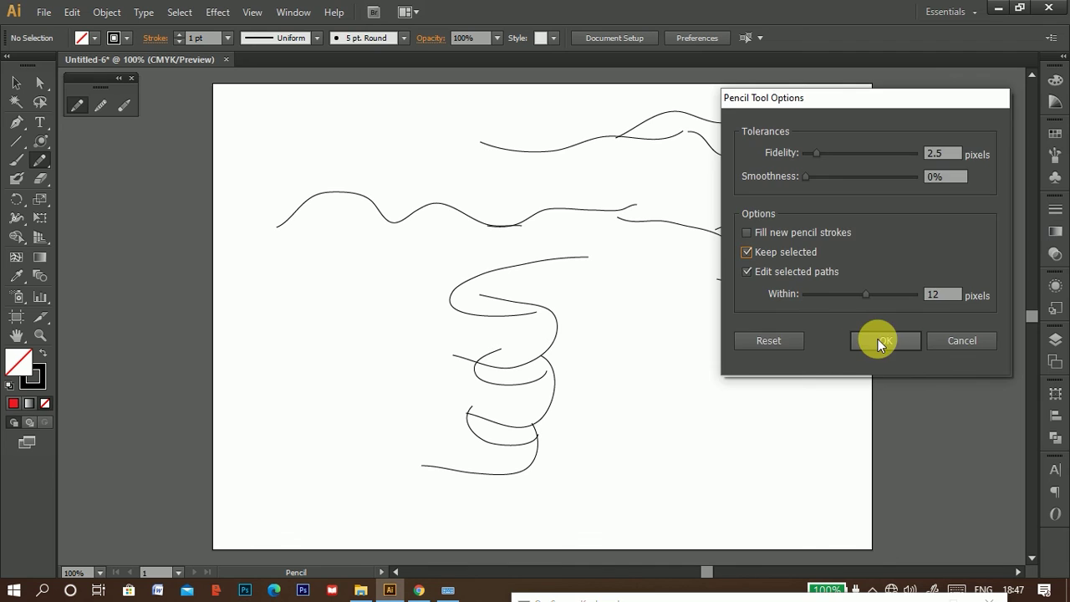
pyautogui.click(878, 340)
pyautogui.moveTo(254, 312)
pyautogui.mouseDown()
pyautogui.moveTo(420, 260)
pyautogui.moveTo(346, 370)
pyautogui.moveTo(367, 336)
pyautogui.moveTo(351, 315)
pyautogui.moveTo(382, 341)
pyautogui.moveTo(413, 293)
pyautogui.moveTo(356, 303)
pyautogui.moveTo(408, 364)
pyautogui.mouseUp()
pyautogui.moveTo(577, 347)
pyautogui.mouseDown()
pyautogui.moveTo(702, 432)
pyautogui.moveTo(694, 408)
pyautogui.moveTo(717, 420)
pyautogui.moveTo(755, 356)
pyautogui.moveTo(776, 430)
pyautogui.moveTo(721, 365)
pyautogui.moveTo(776, 377)
pyautogui.moveTo(780, 430)
pyautogui.moveTo(817, 428)
pyautogui.moveTo(777, 382)
pyautogui.moveTo(805, 358)
pyautogui.moveTo(833, 361)
pyautogui.moveTo(788, 409)
pyautogui.mouseUp()
# Step: Reset the Pencil tool options to their defaults and apply them
pyautogui.doubleClick(71, 106)
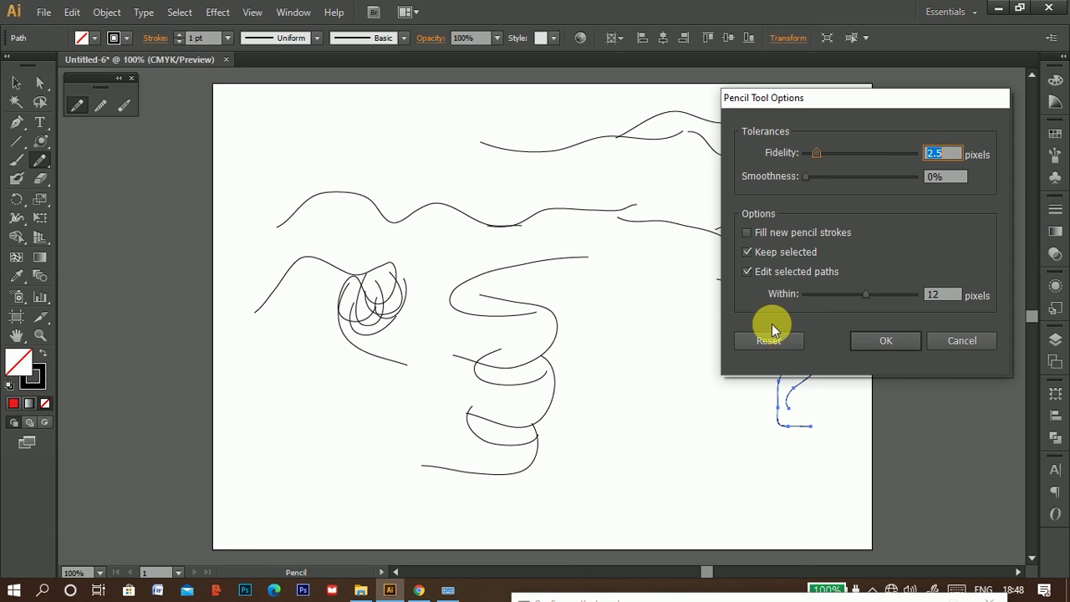
pyautogui.moveTo(881, 104); pyautogui.dragTo(742, 96)
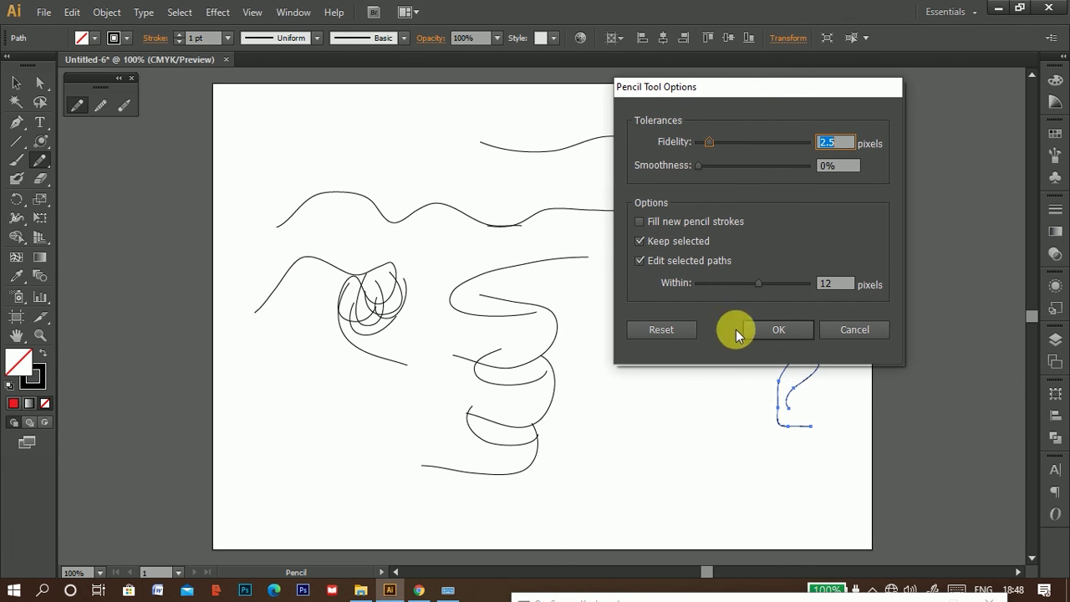
pyautogui.click(661, 331)
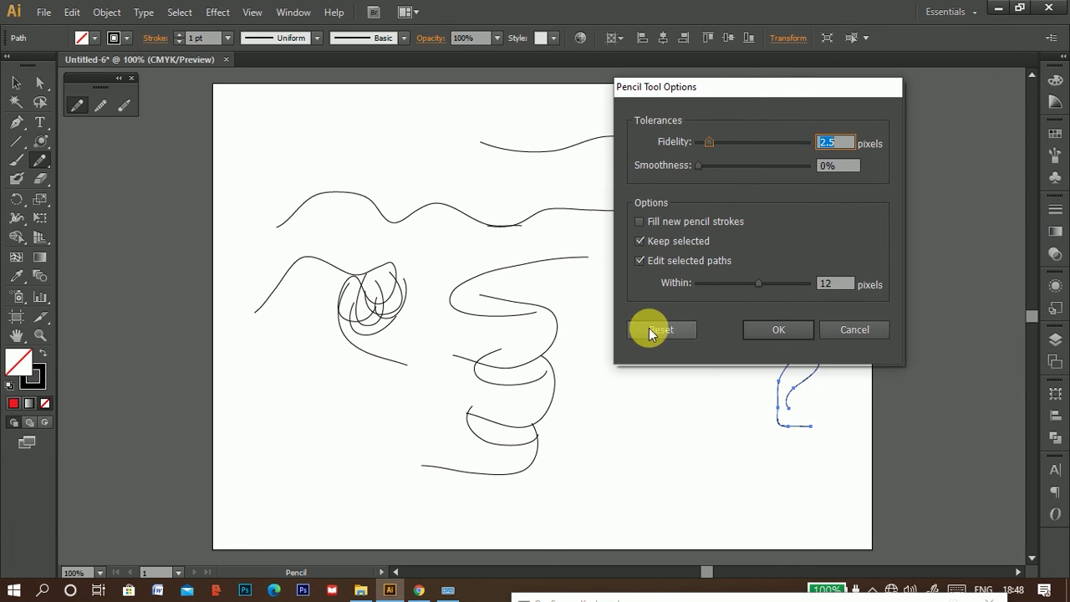
pyautogui.click(785, 332)
# Step: Draw and reshape several curved pencil strokes in the lower right area of the artboard
pyautogui.moveTo(633, 356)
pyautogui.mouseDown()
pyautogui.moveTo(685, 356)
pyautogui.moveTo(661, 397)
pyautogui.moveTo(676, 433)
pyautogui.mouseUp()
pyautogui.moveTo(613, 408)
pyautogui.mouseDown()
pyautogui.moveTo(596, 432)
pyautogui.moveTo(628, 483)
pyautogui.mouseUp()
pyautogui.moveTo(616, 404)
pyautogui.mouseDown()
pyautogui.moveTo(690, 491)
pyautogui.moveTo(726, 483)
pyautogui.moveTo(726, 377)
pyautogui.moveTo(784, 484)
pyautogui.moveTo(816, 459)
pyautogui.mouseUp()
pyautogui.moveTo(792, 282)
pyautogui.mouseDown()
pyautogui.moveTo(843, 341)
pyautogui.moveTo(838, 331)
pyautogui.mouseUp()
pyautogui.moveTo(795, 304)
pyautogui.mouseDown()
pyautogui.moveTo(766, 300)
pyautogui.moveTo(739, 389)
pyautogui.mouseUp()
pyautogui.moveTo(787, 322)
pyautogui.mouseDown()
pyautogui.moveTo(824, 342)
pyautogui.moveTo(819, 361)
pyautogui.mouseUp()
pyautogui.moveTo(762, 355); pyautogui.dragTo(690, 390)
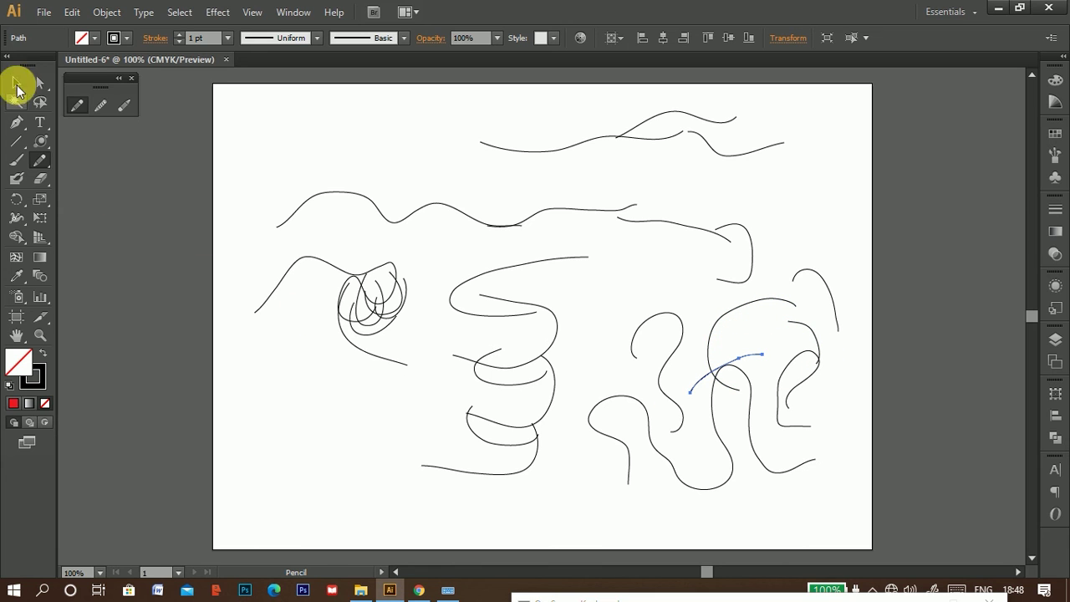
# Step: Delete all the pencil strokes, including the remaining arc near the artboard's right edge
pyautogui.click(16, 83)
pyautogui.moveTo(248, 119)
pyautogui.mouseDown()
pyautogui.moveTo(754, 447)
pyautogui.moveTo(789, 491)
pyautogui.mouseUp()
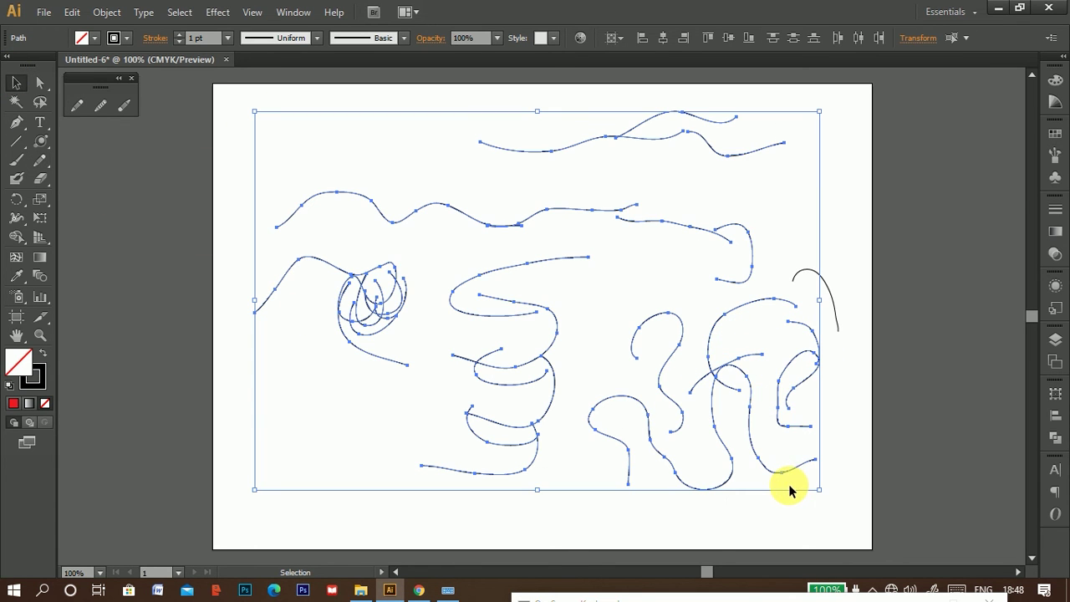
pyautogui.press('Delete')
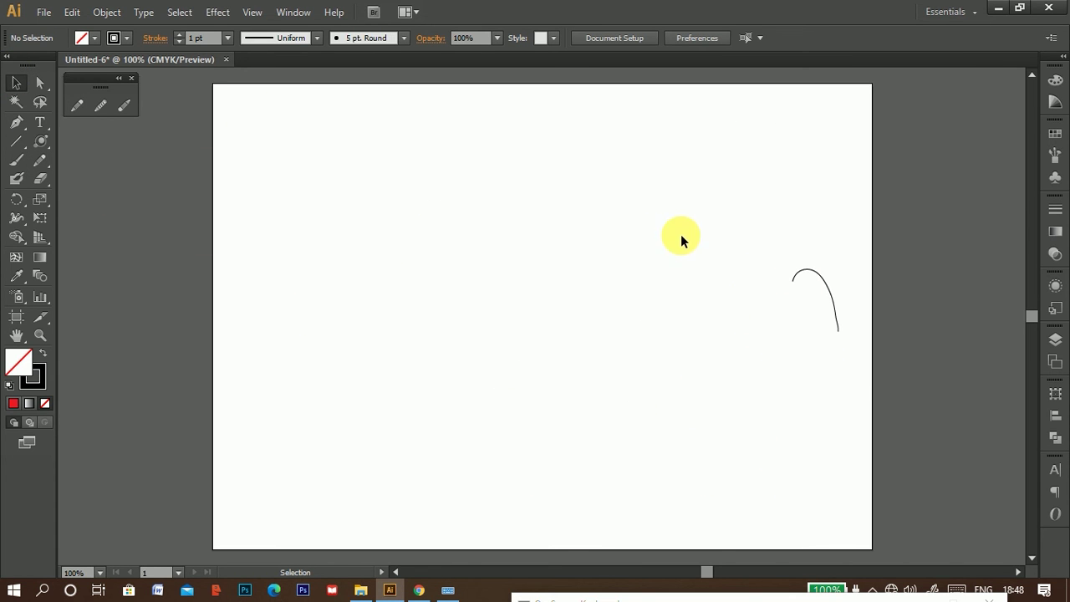
pyautogui.moveTo(865, 383); pyautogui.dragTo(864, 378)
pyautogui.press('Delete')
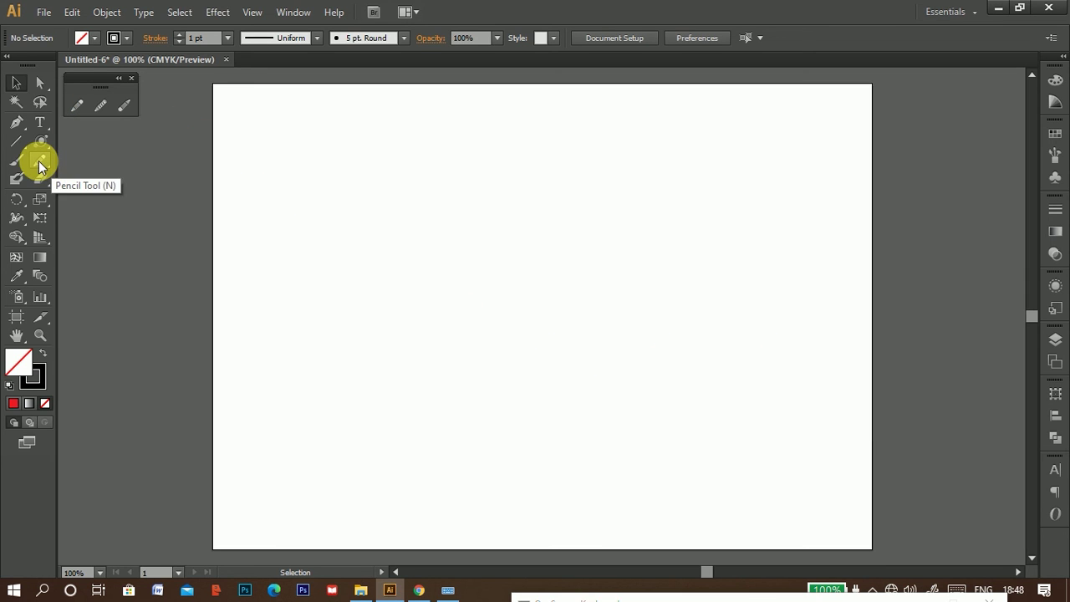
# Step: Draw a long wavy pencil stroke across the middle of the artboard and even out its curves with the Smooth tool
pyautogui.click(77, 105)
pyautogui.moveTo(396, 299)
pyautogui.mouseDown()
pyautogui.moveTo(516, 257)
pyautogui.moveTo(784, 286)
pyautogui.mouseUp()
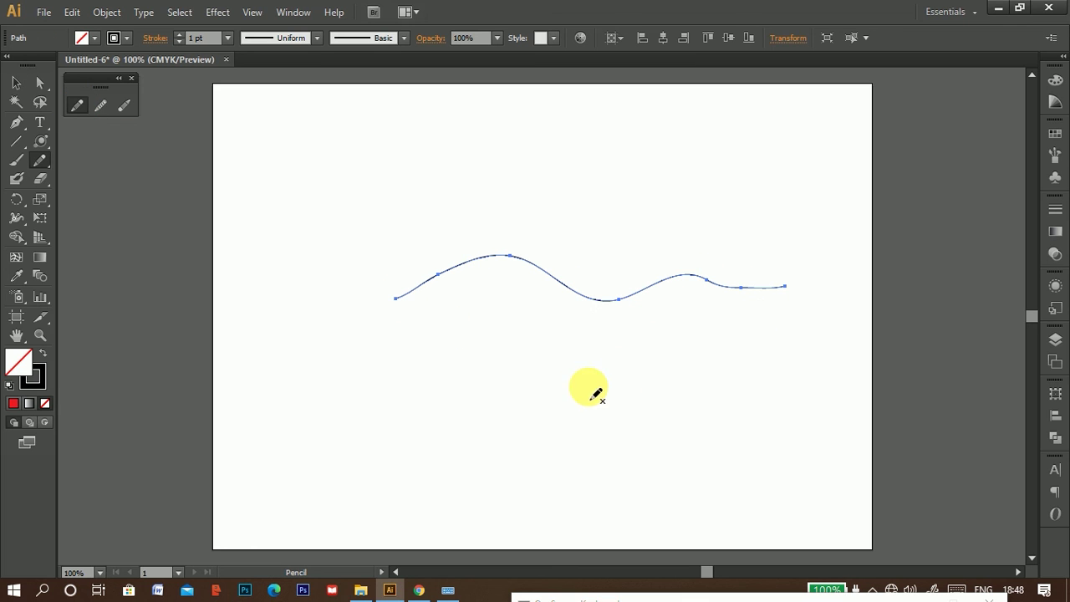
pyautogui.click(100, 109)
pyautogui.moveTo(521, 253)
pyautogui.mouseDown()
pyautogui.moveTo(437, 267)
pyautogui.moveTo(578, 284)
pyautogui.moveTo(657, 253)
pyautogui.moveTo(825, 294)
pyautogui.moveTo(610, 275)
pyautogui.moveTo(545, 289)
pyautogui.moveTo(472, 269)
pyautogui.moveTo(503, 267)
pyautogui.moveTo(585, 301)
pyautogui.moveTo(709, 282)
pyautogui.mouseUp()
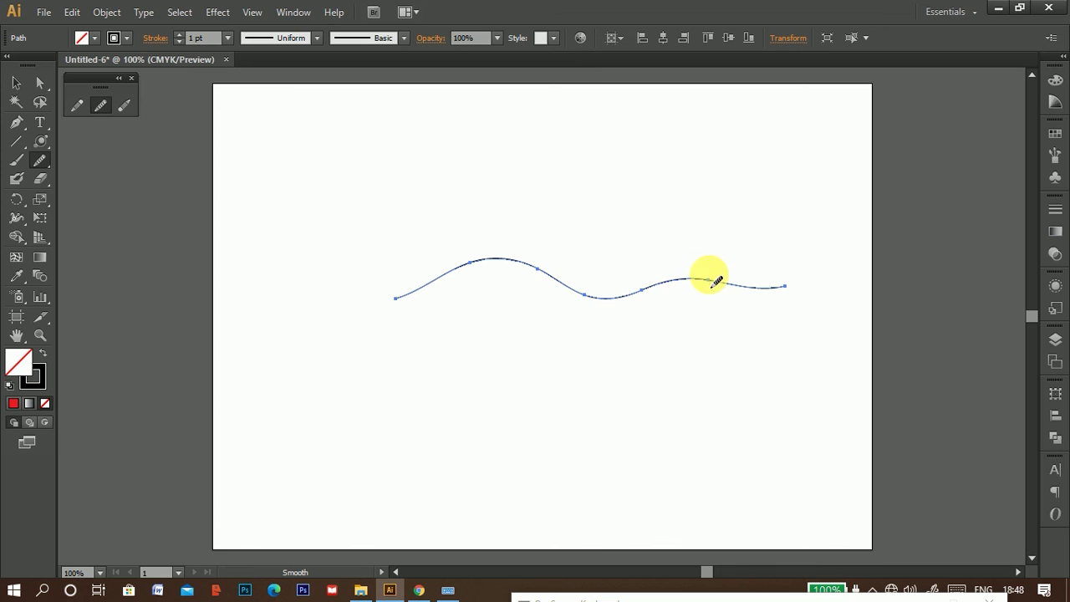
# Step: Draw a small rectangle in the artboard's upper left area and round off its corners with the Smooth tool
pyautogui.click(38, 142)
pyautogui.click(71, 148)
pyautogui.moveTo(260, 142); pyautogui.dragTo(377, 200)
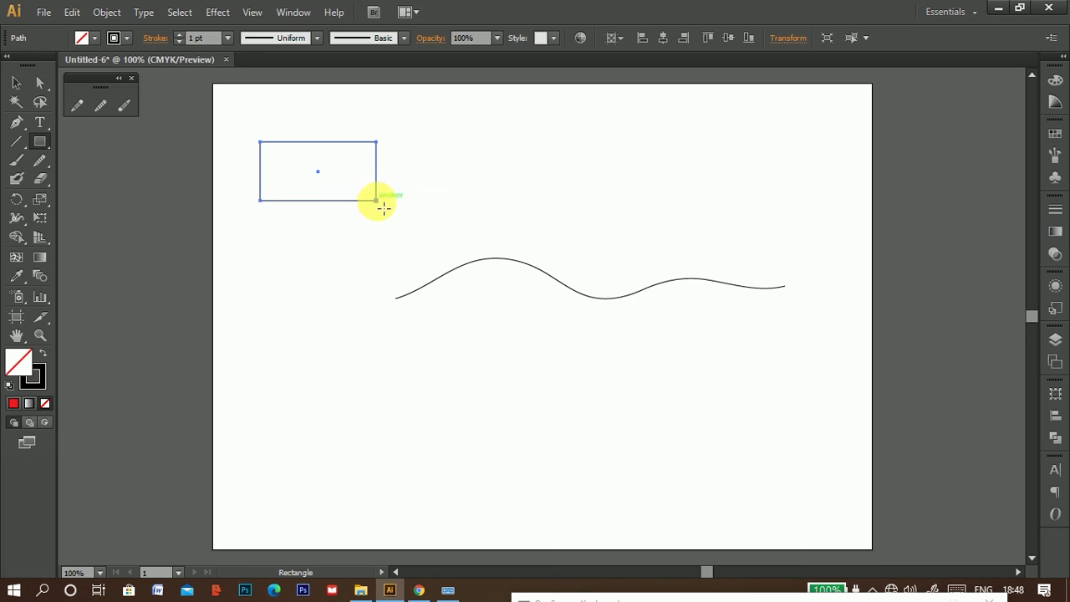
pyautogui.moveTo(377, 152)
pyautogui.mouseDown()
pyautogui.moveTo(382, 199)
pyautogui.moveTo(266, 222)
pyautogui.moveTo(262, 147)
pyautogui.moveTo(261, 158)
pyautogui.moveTo(354, 148)
pyautogui.moveTo(243, 139)
pyautogui.moveTo(311, 154)
pyautogui.moveTo(288, 179)
pyautogui.moveTo(354, 196)
pyautogui.moveTo(359, 165)
pyautogui.moveTo(346, 137)
pyautogui.moveTo(377, 222)
pyautogui.moveTo(287, 150)
pyautogui.moveTo(367, 152)
pyautogui.moveTo(282, 181)
pyautogui.moveTo(368, 213)
pyautogui.moveTo(316, 212)
pyautogui.moveTo(365, 167)
pyautogui.moveTo(285, 207)
pyautogui.moveTo(290, 185)
pyautogui.moveTo(270, 212)
pyautogui.moveTo(353, 195)
pyautogui.moveTo(307, 216)
pyautogui.mouseUp()
# Step: Set the Smooth tool's Fidelity to 14 pixels and Smoothness to 70%
pyautogui.doubleClick(95, 103)
pyautogui.moveTo(441, 227)
pyautogui.mouseDown()
pyautogui.moveTo(681, 160)
pyautogui.moveTo(722, 90)
pyautogui.mouseUp()
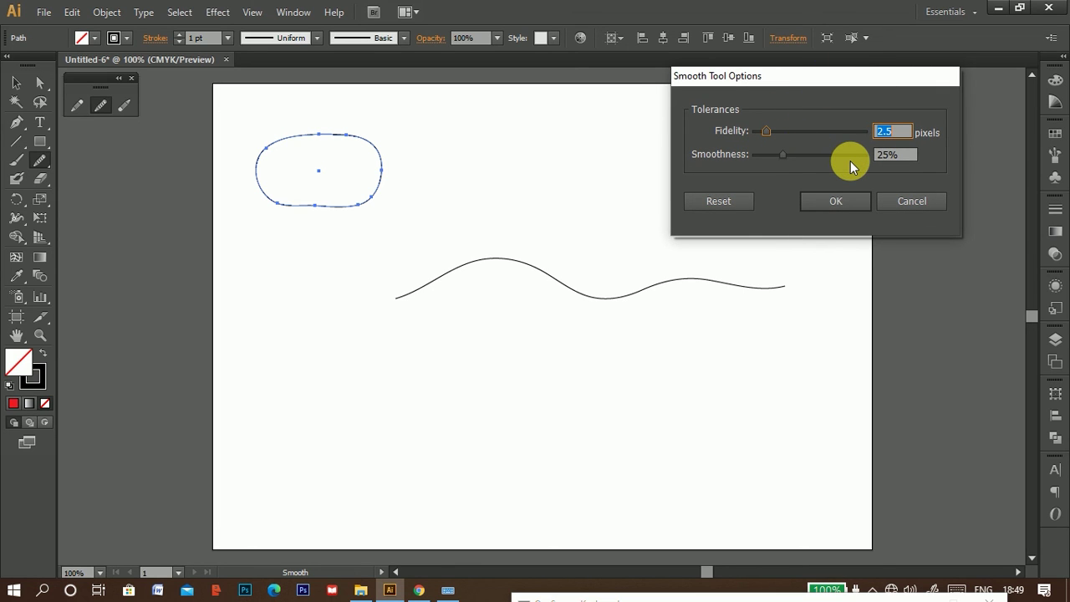
pyautogui.moveTo(825, 157); pyautogui.dragTo(838, 158)
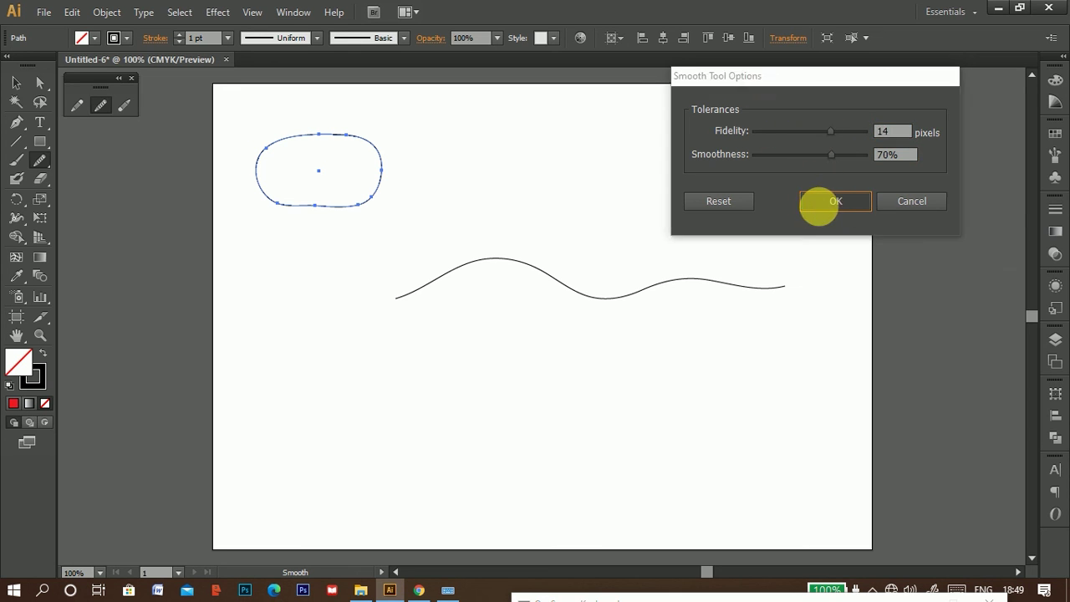
pyautogui.click(817, 204)
# Step: Draw a second rectangle above the wavy line and smooth its outline into an oval-like shape
pyautogui.click(43, 144)
pyautogui.moveTo(499, 151)
pyautogui.mouseDown()
pyautogui.moveTo(590, 210)
pyautogui.moveTo(679, 218)
pyautogui.mouseUp()
pyautogui.click(99, 104)
pyautogui.moveTo(680, 157)
pyautogui.mouseDown()
pyautogui.moveTo(681, 219)
pyautogui.moveTo(494, 204)
pyautogui.moveTo(580, 154)
pyautogui.mouseUp()
pyautogui.moveTo(460, 214)
pyautogui.mouseDown()
pyautogui.moveTo(628, 218)
pyautogui.moveTo(536, 143)
pyautogui.moveTo(660, 208)
pyautogui.moveTo(520, 214)
pyautogui.moveTo(651, 195)
pyautogui.mouseUp()
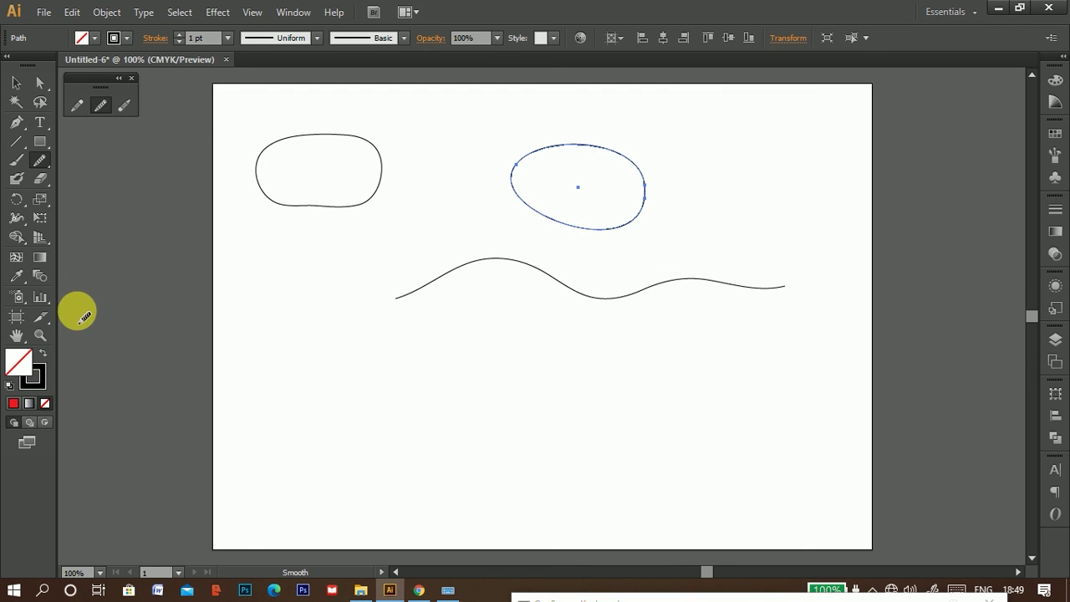
# Step: Reset the Smooth tool options to their defaults and apply them
pyautogui.doubleClick(98, 105)
pyautogui.click(691, 200)
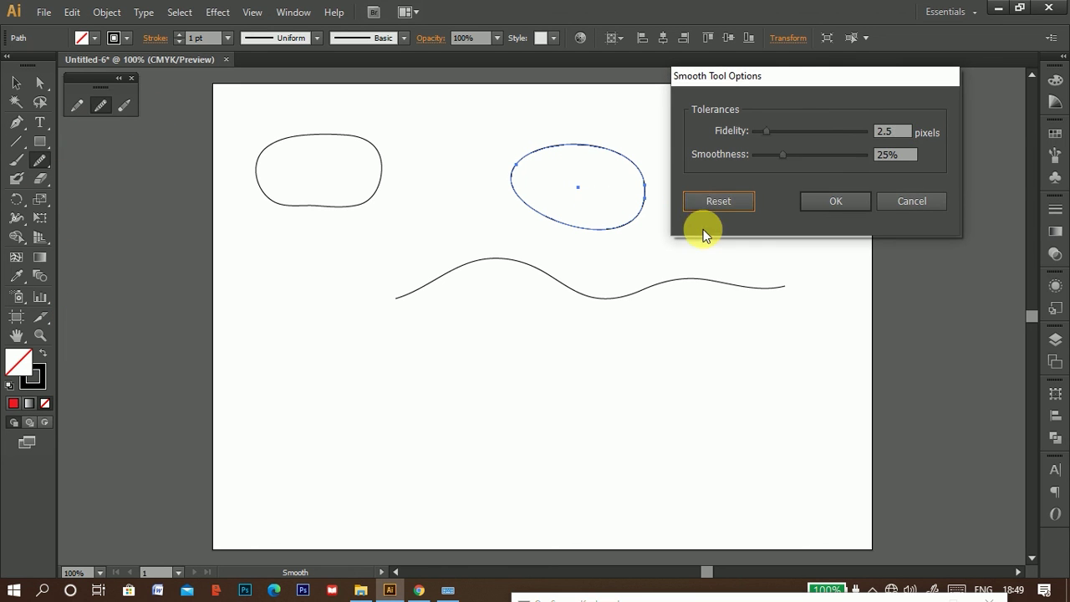
pyautogui.moveTo(745, 77); pyautogui.dragTo(704, 98)
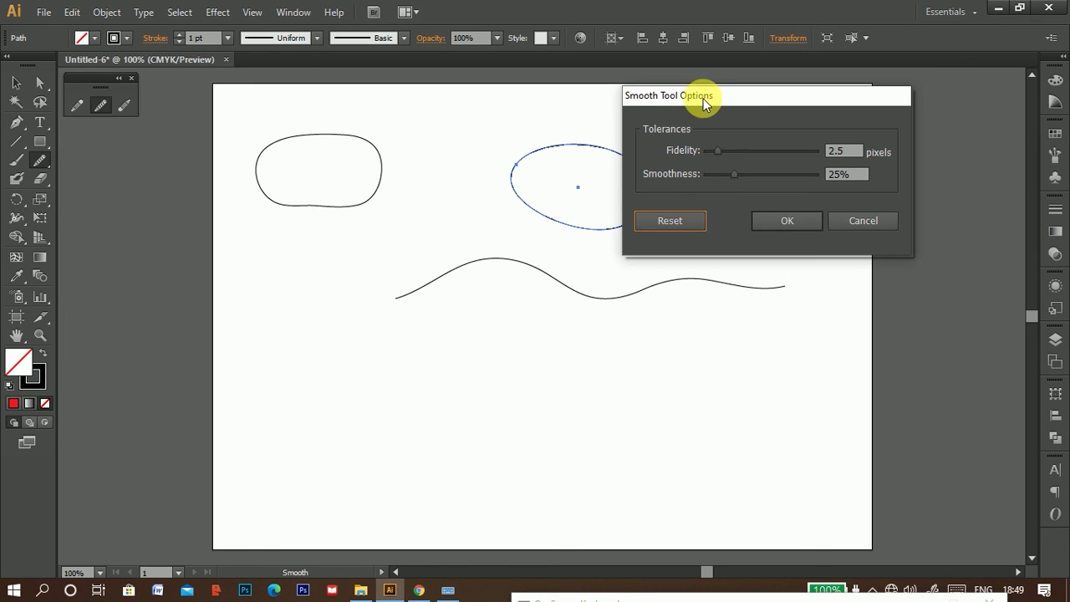
pyautogui.click(788, 221)
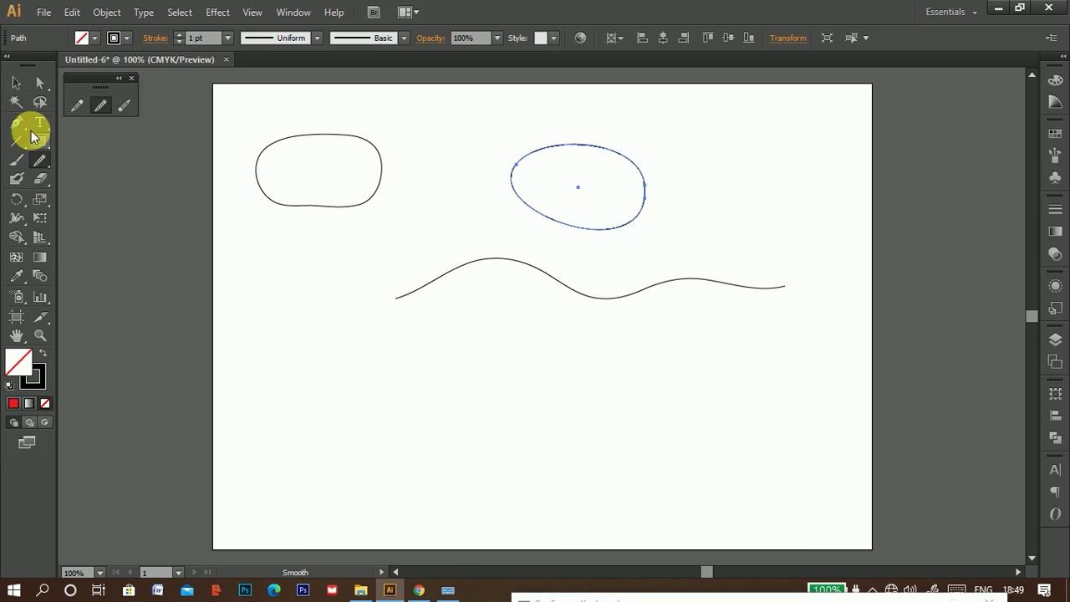
# Step: Select both smoothed shapes and the wavy line and delete them
pyautogui.click(18, 82)
pyautogui.moveTo(253, 119); pyautogui.dragTo(677, 345)
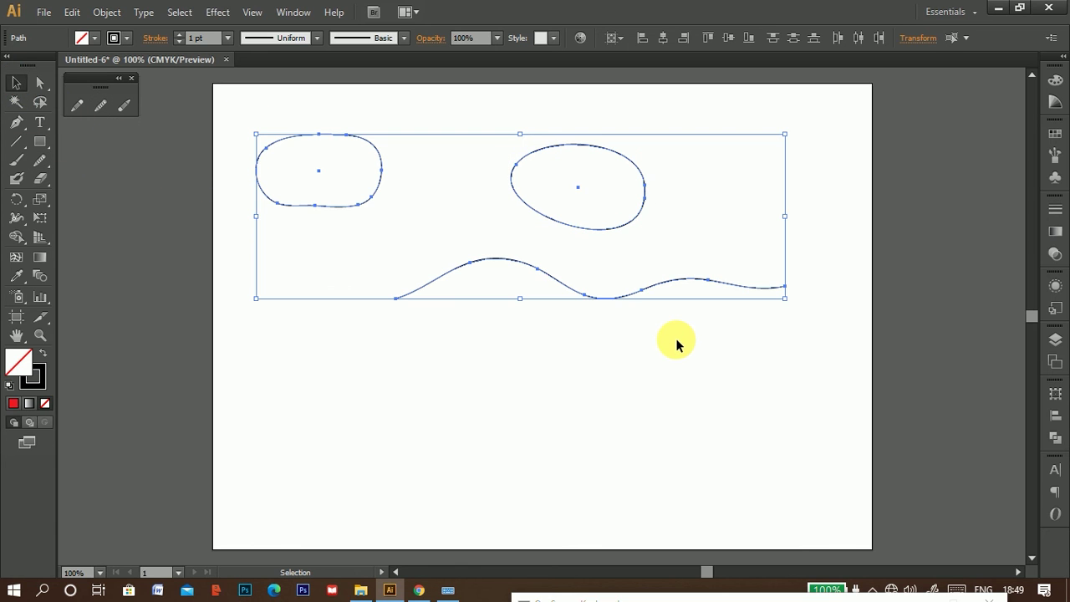
pyautogui.press('Delete')
# Step: Draw a long wavy pencil stroke across the artboard and erase most of it with the Path Eraser tool
pyautogui.click(120, 105)
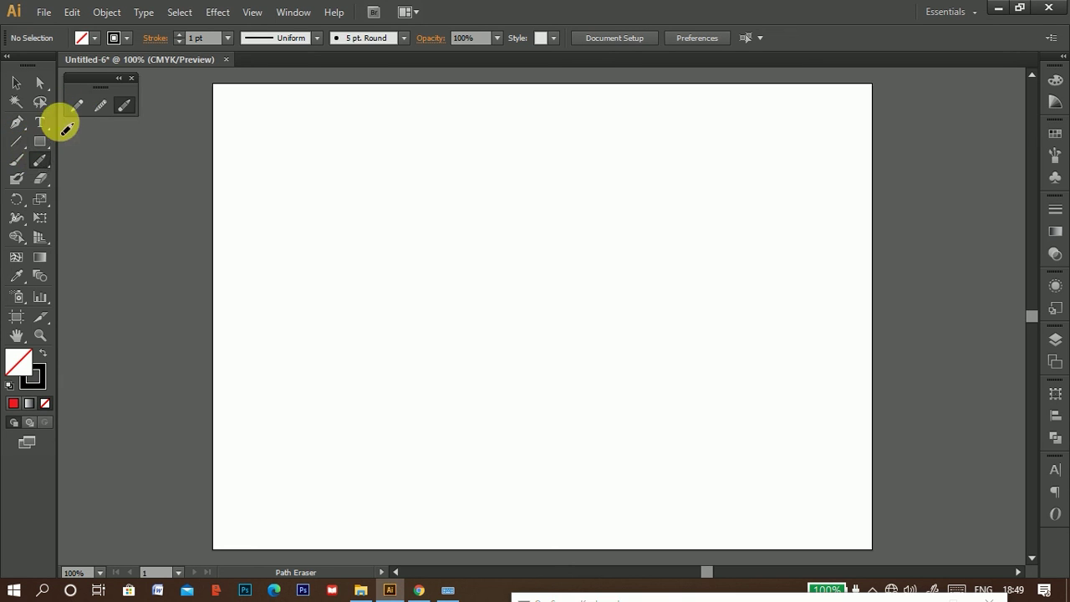
pyautogui.click(77, 105)
pyautogui.moveTo(250, 316)
pyautogui.mouseDown()
pyautogui.moveTo(448, 249)
pyautogui.moveTo(790, 248)
pyautogui.mouseUp()
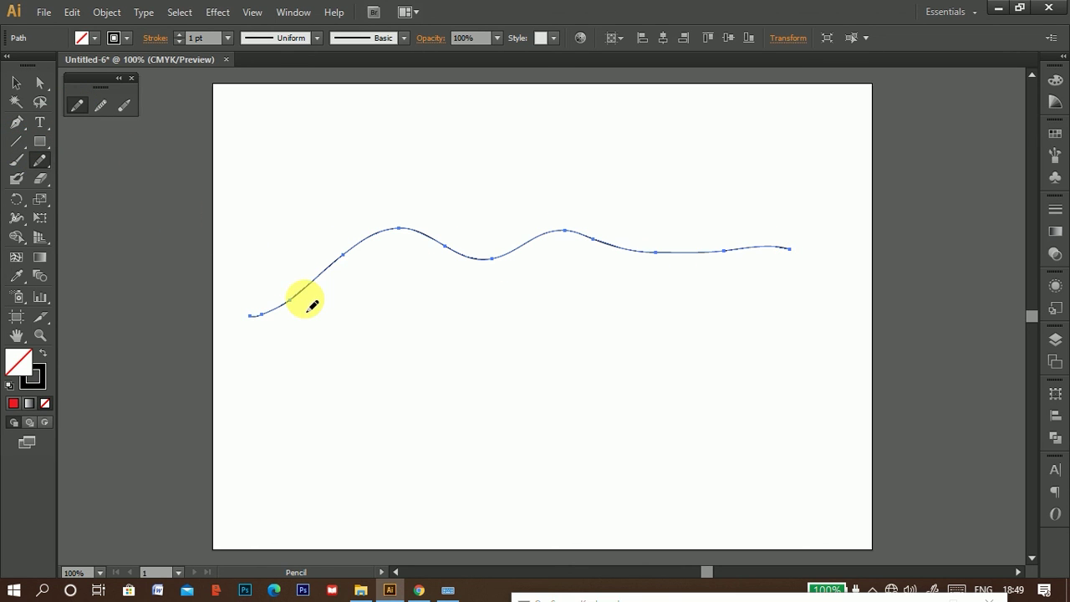
pyautogui.click(124, 104)
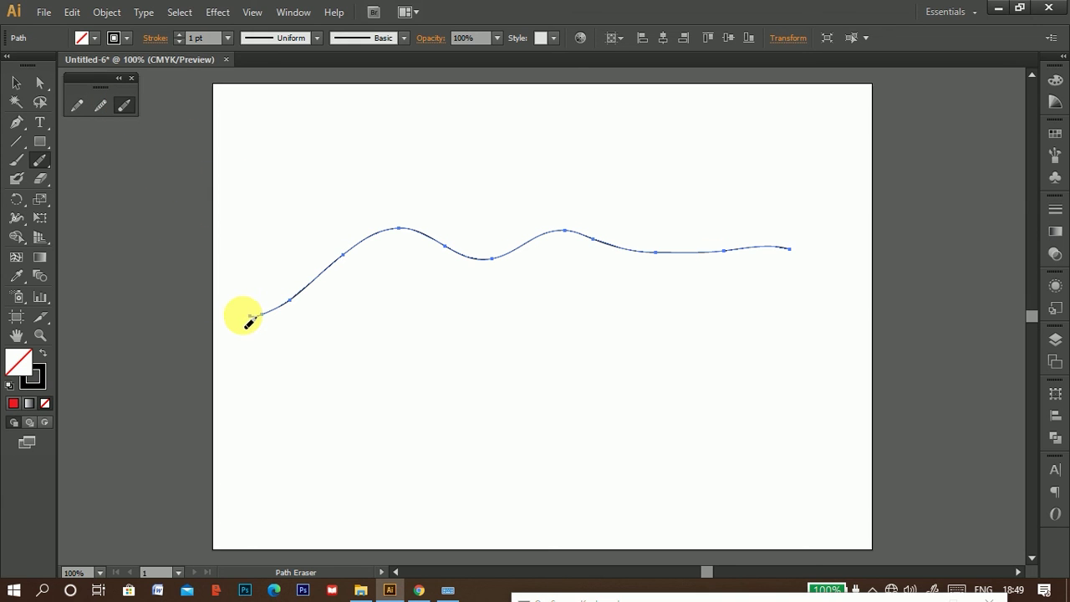
pyautogui.moveTo(277, 318)
pyautogui.mouseDown()
pyautogui.moveTo(405, 222)
pyautogui.moveTo(475, 263)
pyautogui.moveTo(514, 254)
pyautogui.moveTo(543, 230)
pyautogui.moveTo(652, 257)
pyautogui.moveTo(807, 248)
pyautogui.mouseUp()
# Step: Select the leftover fragments of the erased stroke and delete them
pyautogui.click(16, 82)
pyautogui.moveTo(437, 189); pyautogui.dragTo(711, 317)
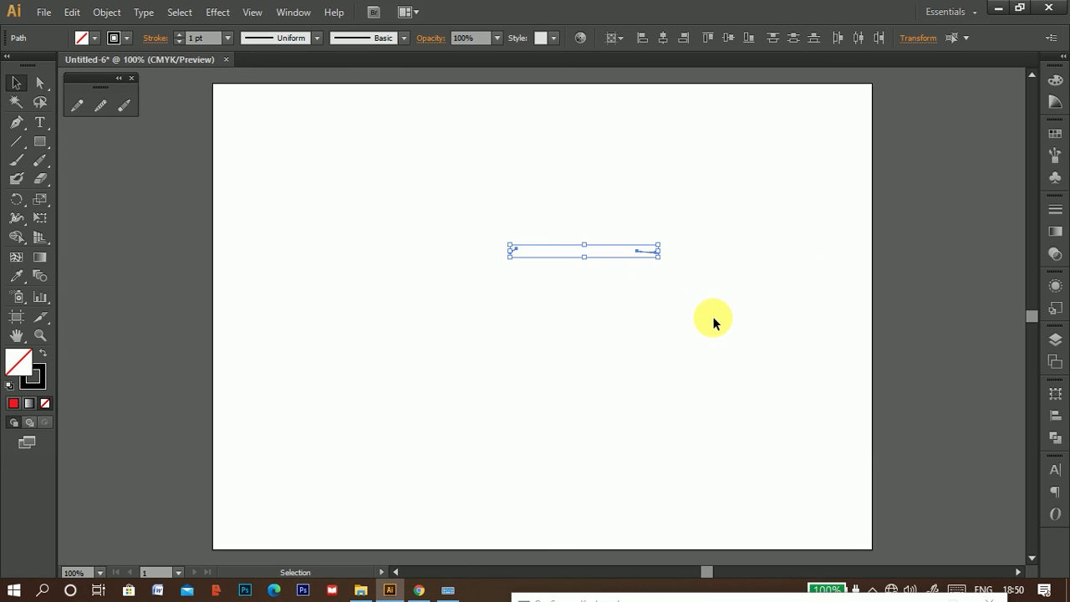
pyautogui.press('Delete')
# Step: Draw a large rectangle in the middle of the artboard and fill it with red
pyautogui.click(42, 143)
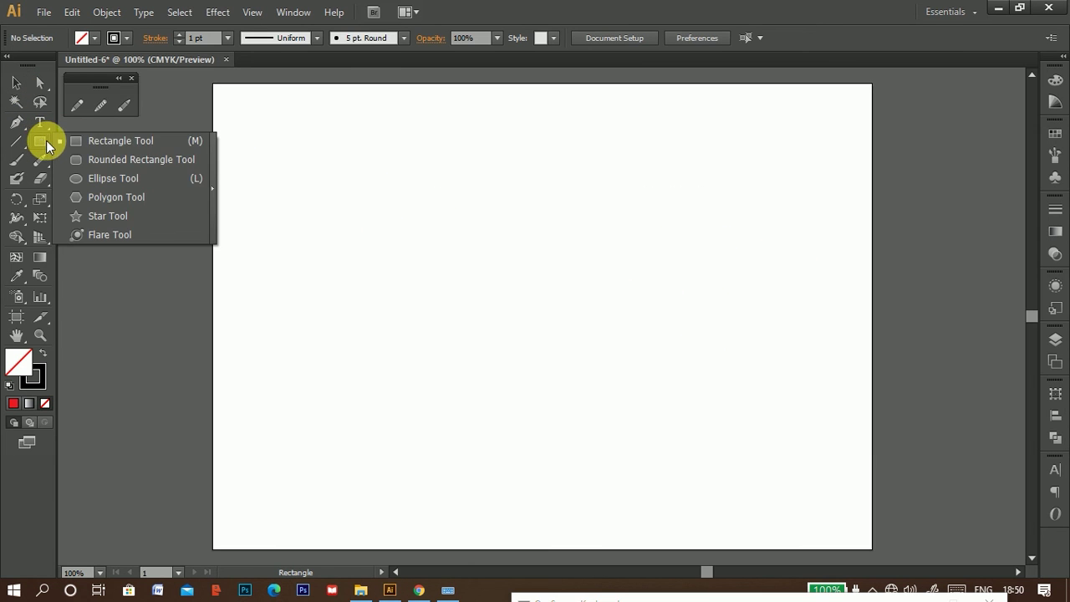
pyautogui.click(93, 143)
pyautogui.moveTo(347, 205); pyautogui.dragTo(666, 376)
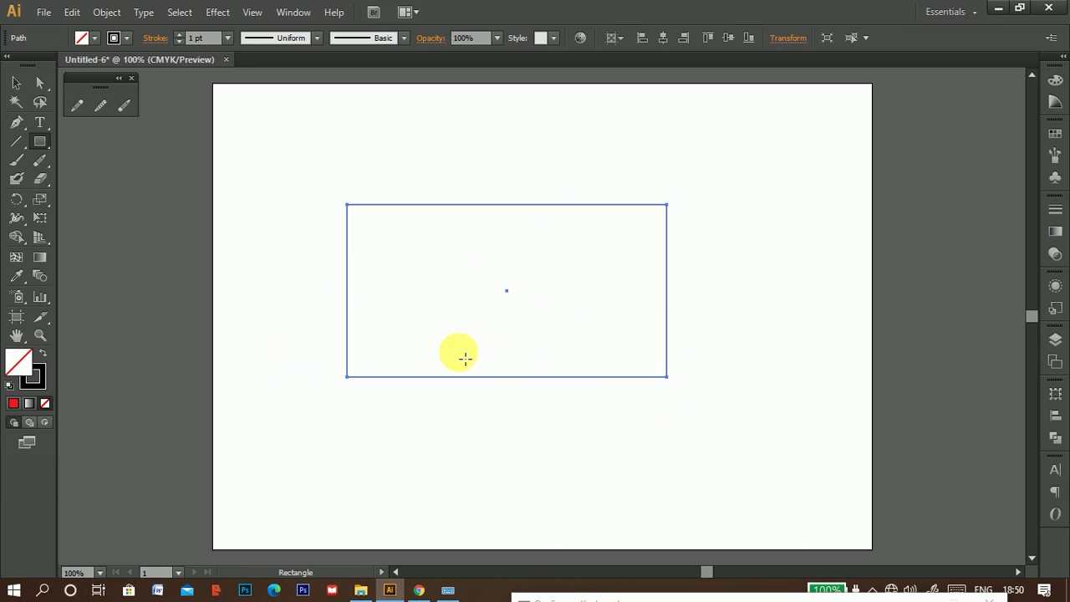
pyautogui.click(14, 403)
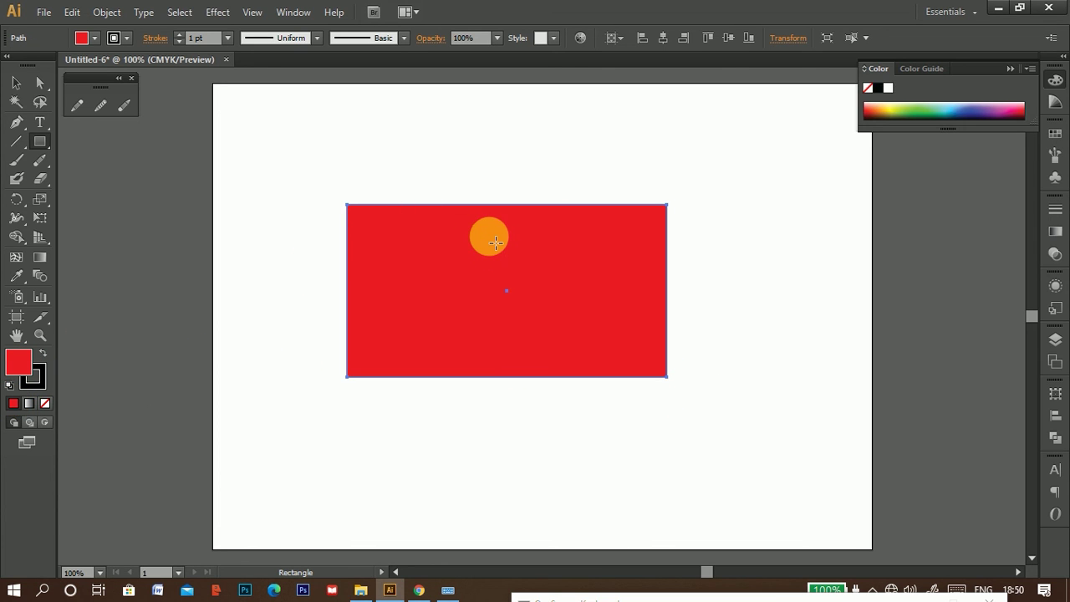
# Step: Erase parts of the red rectangle's top, side and bottom edges with the Path Eraser tool
pyautogui.click(124, 103)
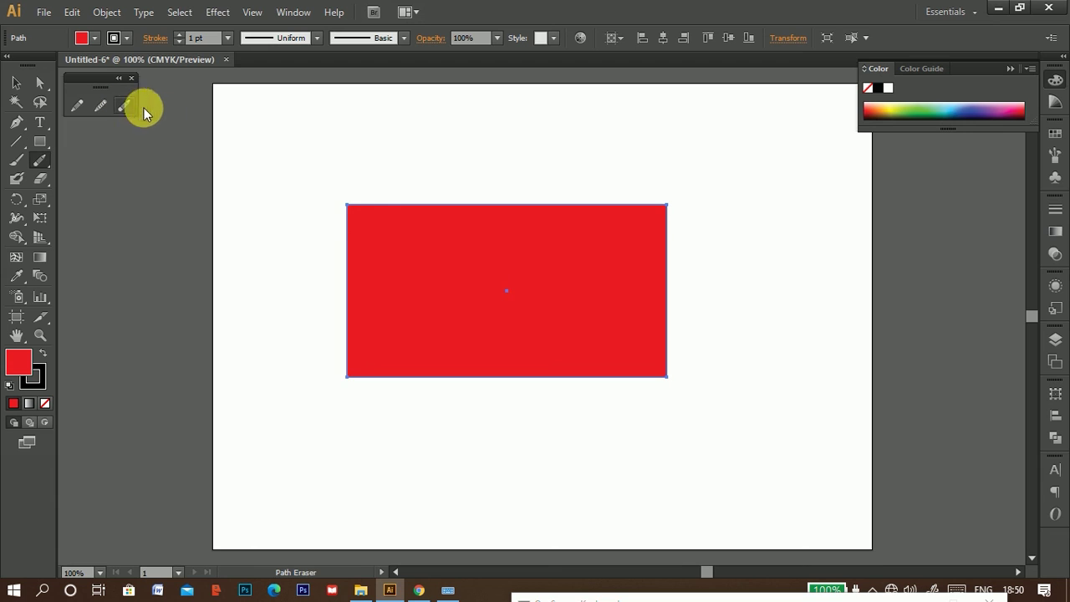
pyautogui.moveTo(355, 212)
pyautogui.mouseDown()
pyautogui.moveTo(665, 202)
pyautogui.moveTo(668, 272)
pyautogui.moveTo(644, 373)
pyautogui.moveTo(615, 390)
pyautogui.moveTo(502, 378)
pyautogui.mouseUp()
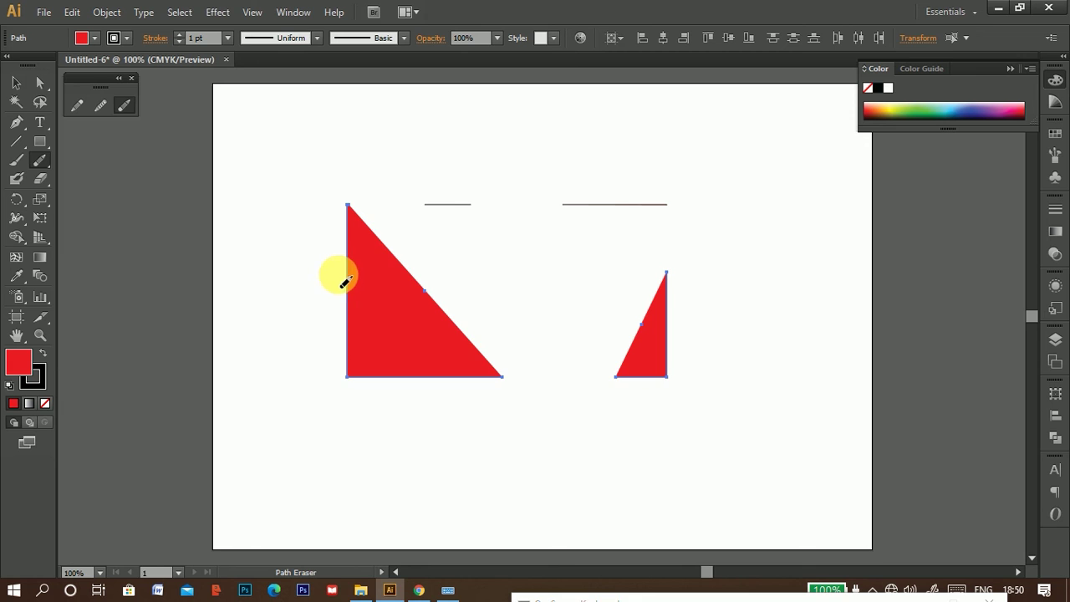
pyautogui.moveTo(358, 308); pyautogui.dragTo(351, 347)
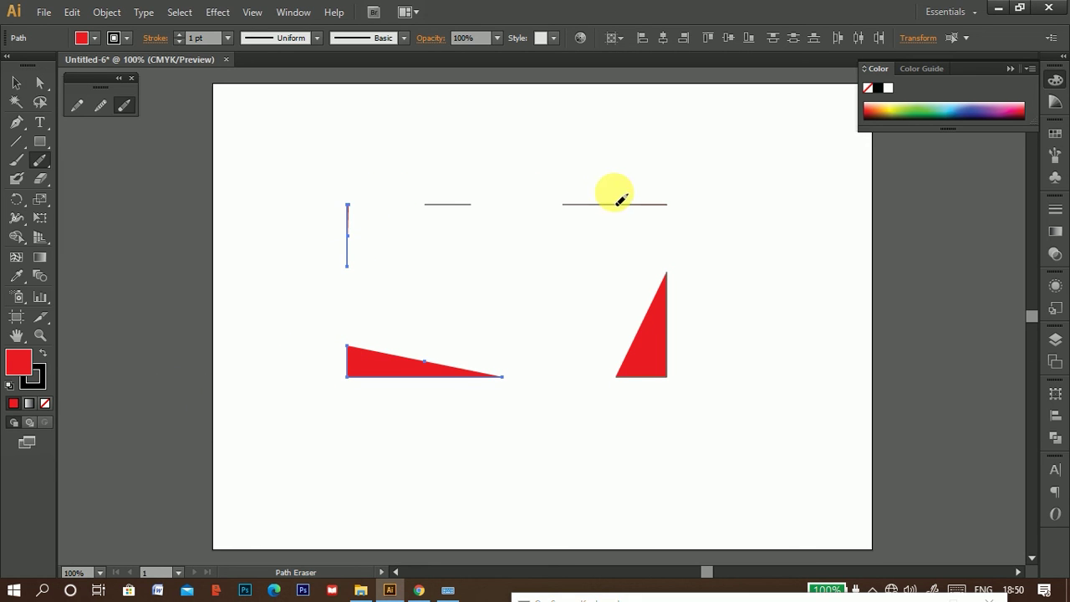
pyautogui.moveTo(411, 377)
pyautogui.mouseDown()
pyautogui.moveTo(401, 383)
pyautogui.moveTo(443, 384)
pyautogui.mouseUp()
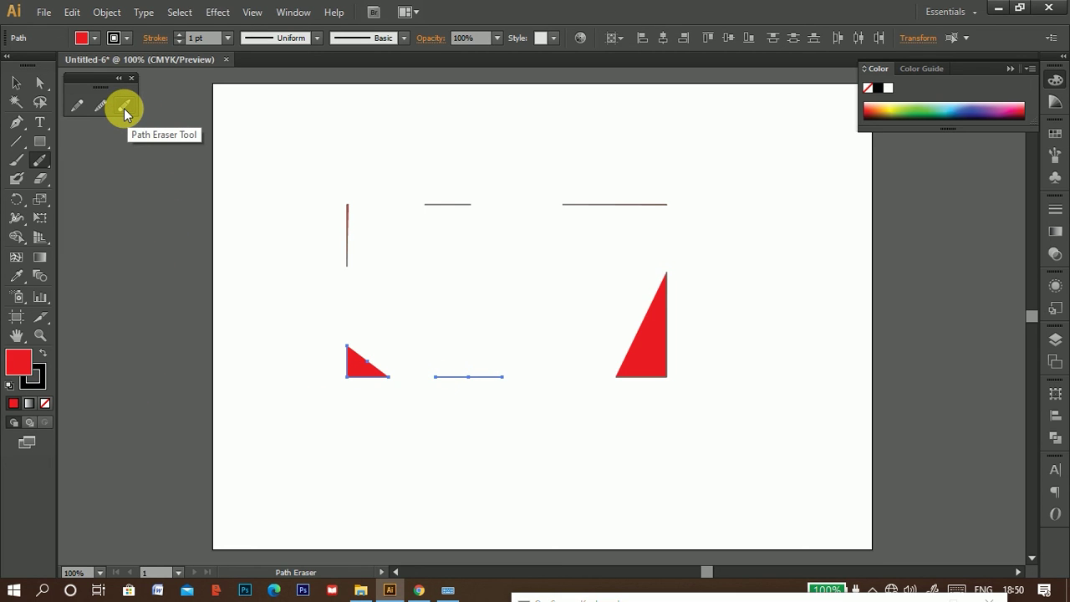
# Step: Select all leftover pieces of the erased red rectangle and delete them
pyautogui.click(16, 82)
pyautogui.moveTo(318, 164); pyautogui.dragTo(726, 421)
pyautogui.press('Delete')
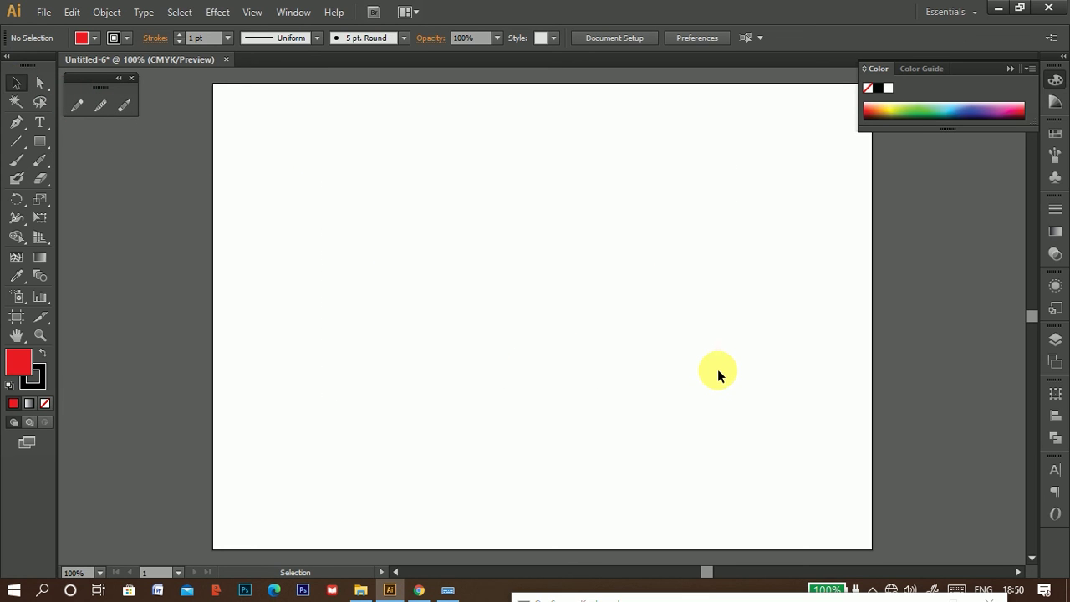
pyautogui.click(37, 147)
pyautogui.click(123, 106)
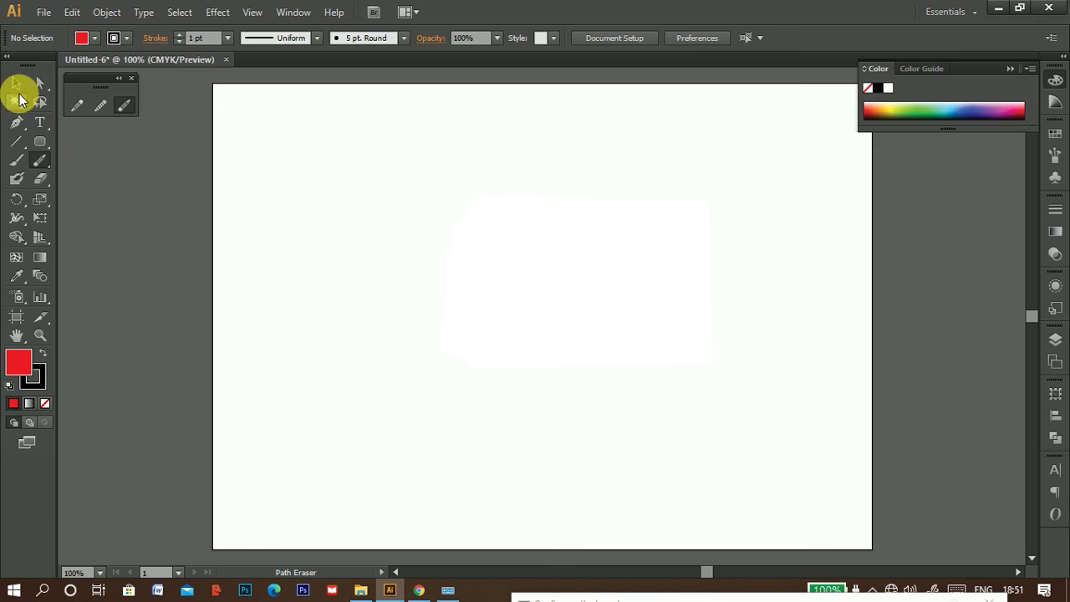
# Step: Draw a wavy vertical pencil stroke on the left part of the artboard and smooth it with the Smooth tool
pyautogui.click(76, 105)
pyautogui.moveTo(299, 182)
pyautogui.mouseDown()
pyautogui.moveTo(436, 211)
pyautogui.moveTo(385, 424)
pyautogui.mouseUp()
pyautogui.click(101, 105)
pyautogui.moveTo(396, 171)
pyautogui.mouseDown()
pyautogui.moveTo(396, 244)
pyautogui.moveTo(434, 213)
pyautogui.moveTo(382, 242)
pyautogui.moveTo(392, 306)
pyautogui.moveTo(342, 358)
pyautogui.moveTo(361, 347)
pyautogui.moveTo(430, 431)
pyautogui.mouseUp()
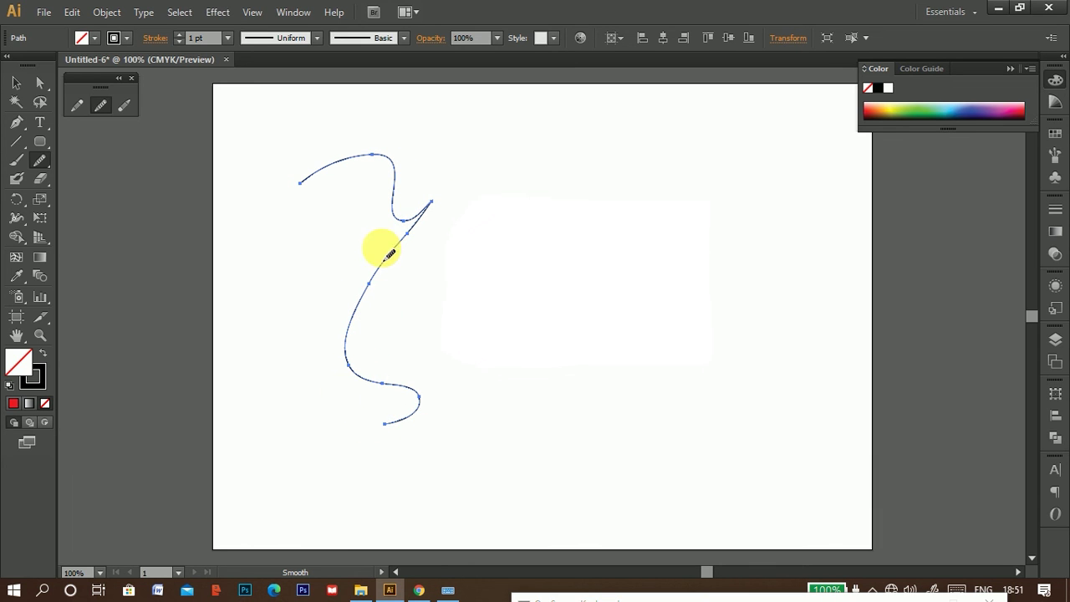
# Step: Erase the wavy stroke's upper-left end, its middle section and its sharp corner with the Path Eraser tool
pyautogui.click(129, 108)
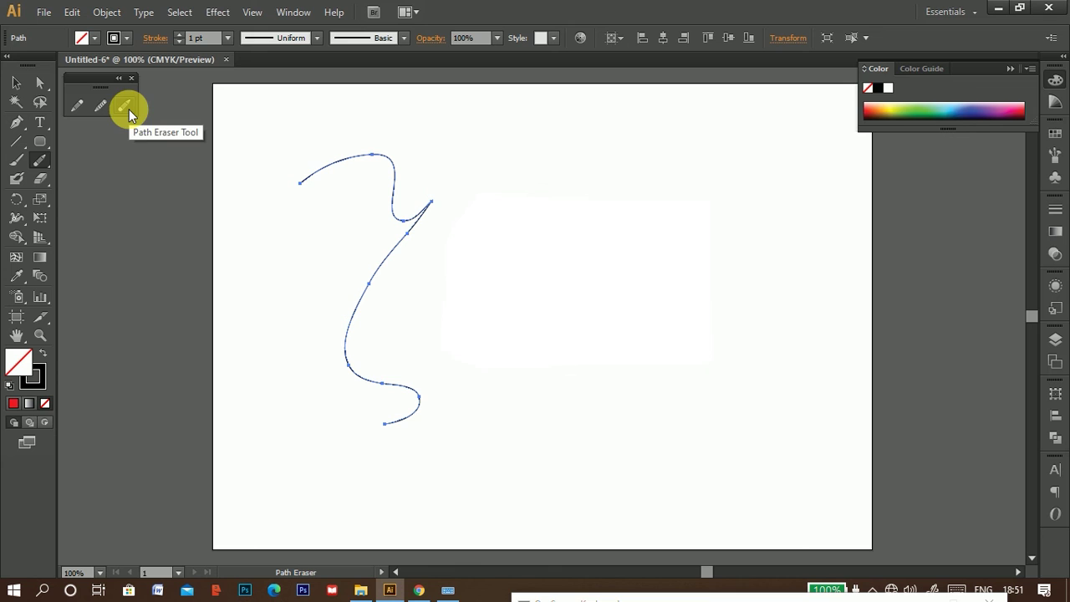
pyautogui.moveTo(326, 183); pyautogui.dragTo(372, 157)
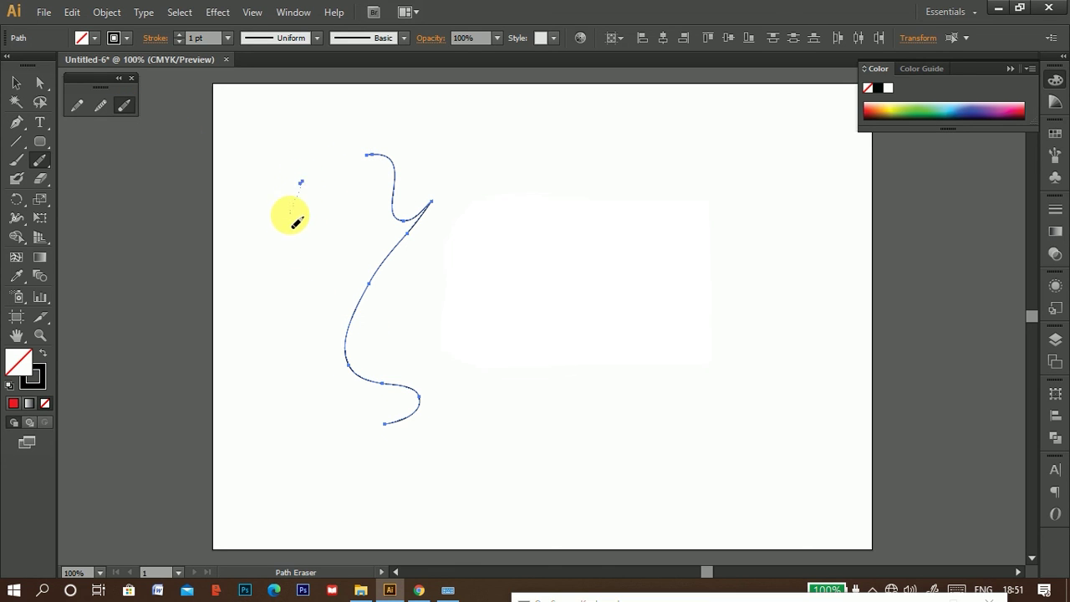
pyautogui.moveTo(296, 219); pyautogui.dragTo(301, 182)
pyautogui.moveTo(373, 290)
pyautogui.mouseDown()
pyautogui.moveTo(345, 334)
pyautogui.moveTo(349, 375)
pyautogui.mouseUp()
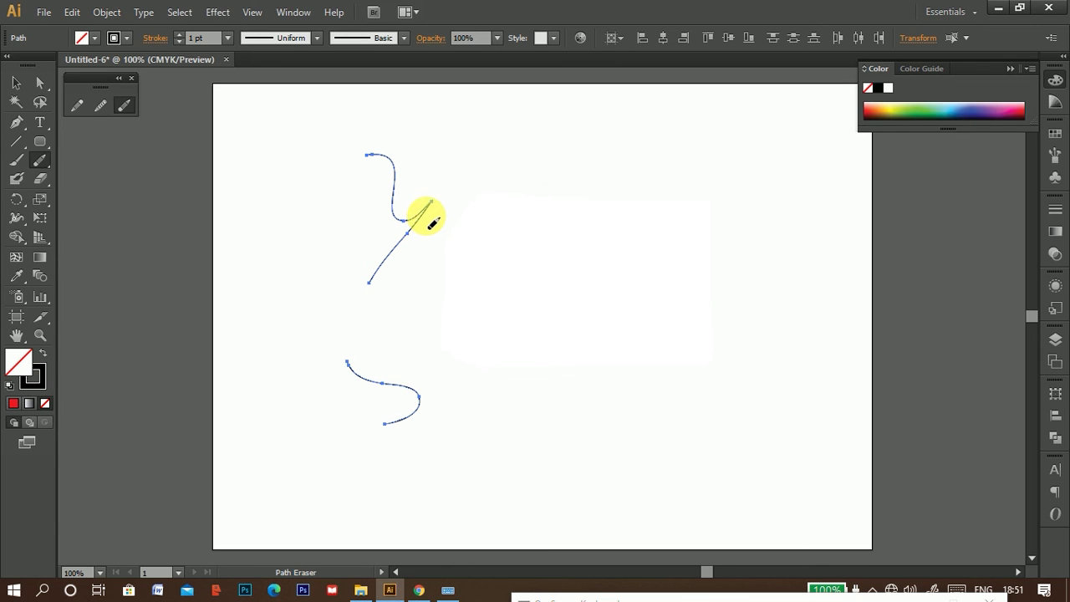
pyautogui.moveTo(423, 239); pyautogui.dragTo(406, 215)
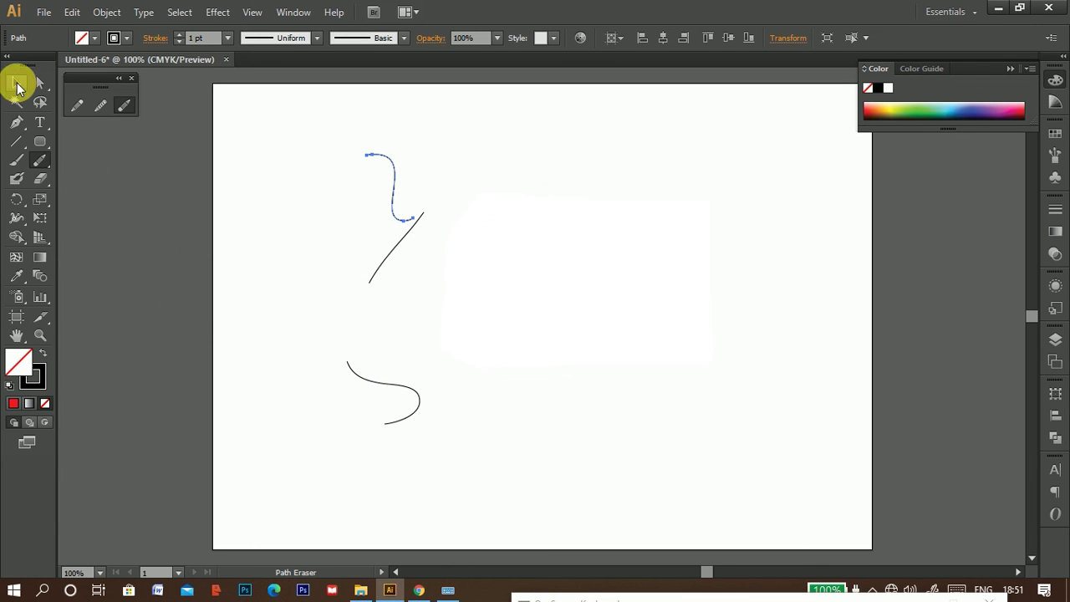
# Step: Select all remaining fragments of the wavy pencil stroke and delete them
pyautogui.click(17, 84)
pyautogui.moveTo(275, 142); pyautogui.dragTo(756, 473)
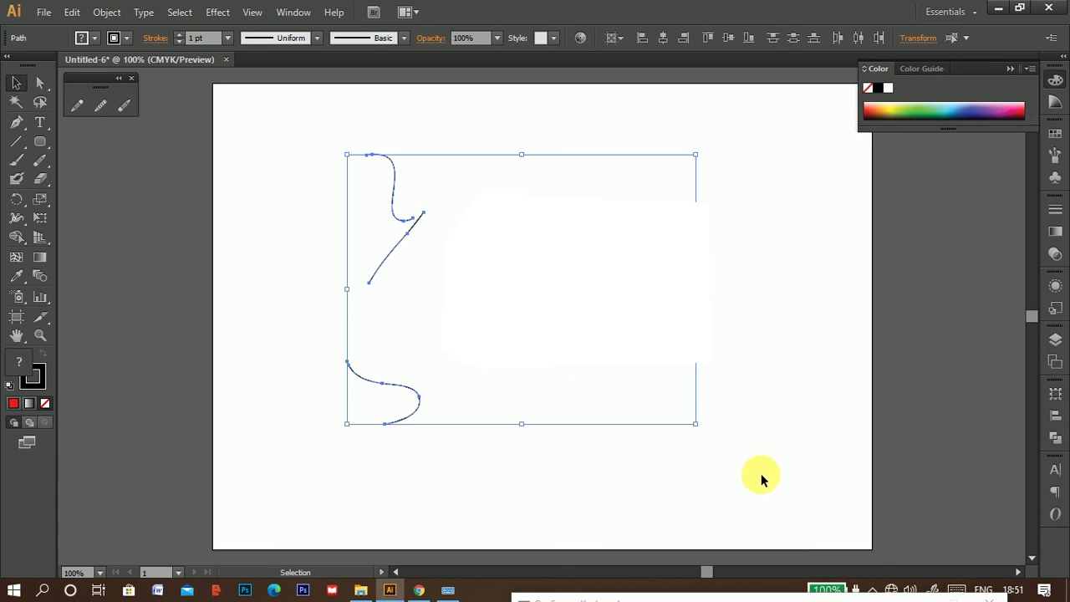
pyautogui.press('Delete')
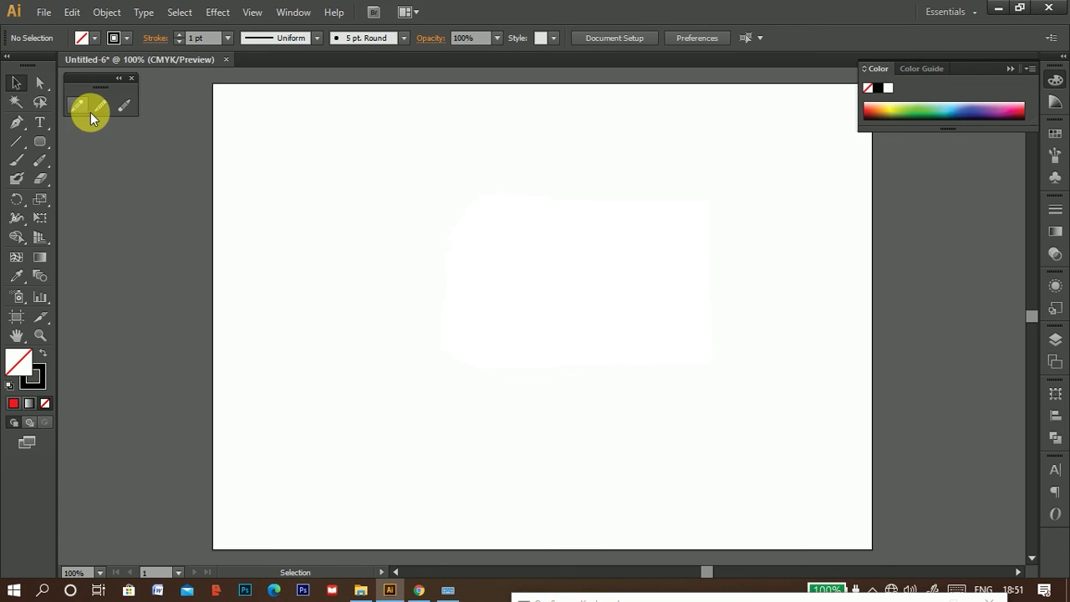